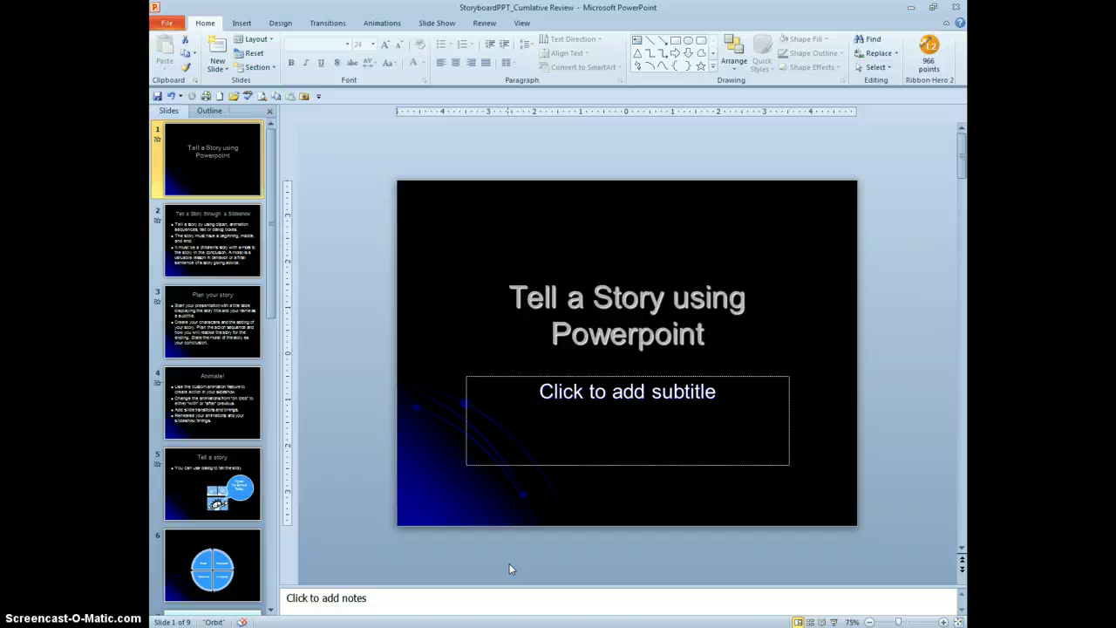
# Display the presentation in Slide Sorter view and zoom the slides to fit the window
pyautogui.click(510, 564)
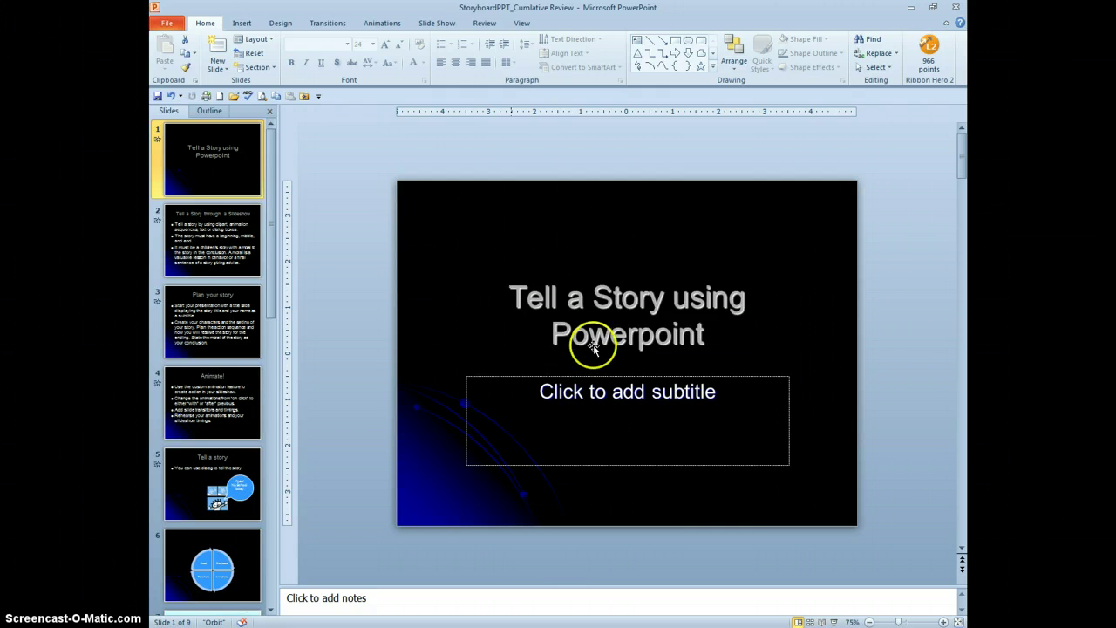
pyautogui.click(522, 23)
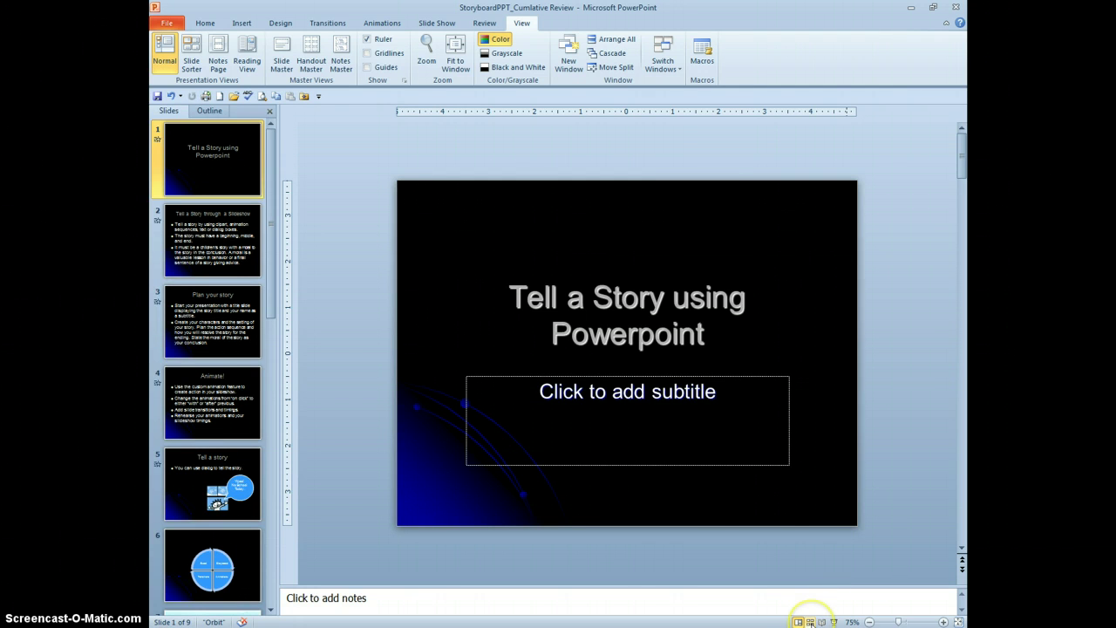
pyautogui.click(810, 622)
pyautogui.click(836, 543)
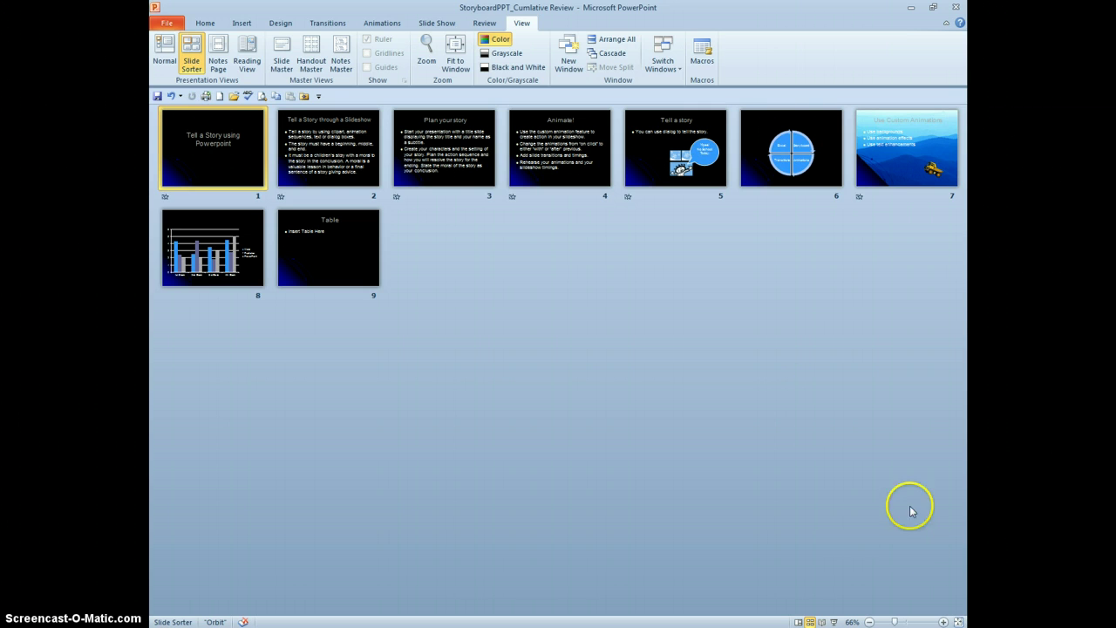
pyautogui.click(959, 622)
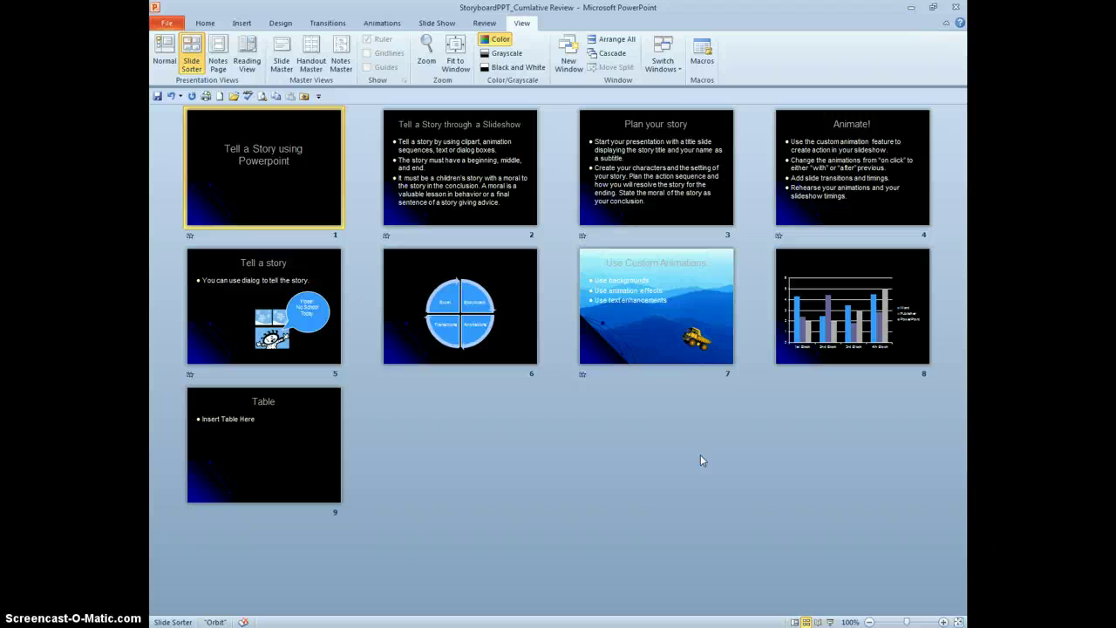
# Move the bar chart slide ahead of the "Use Custom Animations" slide
pyautogui.click(872, 314)
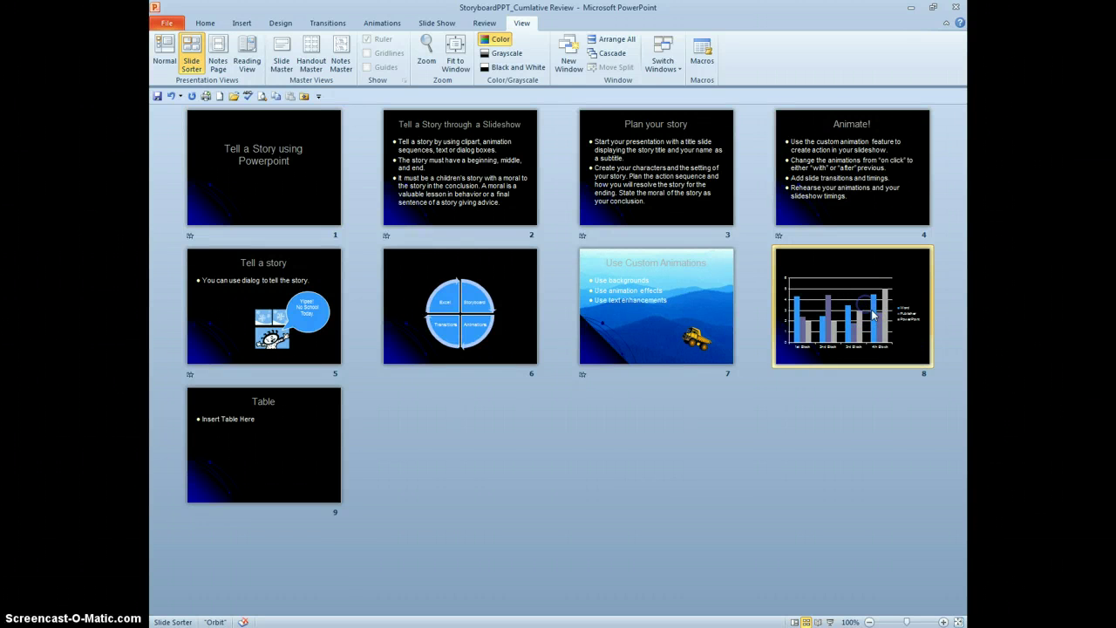
pyautogui.click(872, 314)
pyautogui.moveTo(872, 314); pyautogui.dragTo(670, 313)
pyautogui.moveTo(576, 302); pyautogui.dragTo(564, 303)
pyautogui.moveTo(565, 303); pyautogui.dragTo(564, 303)
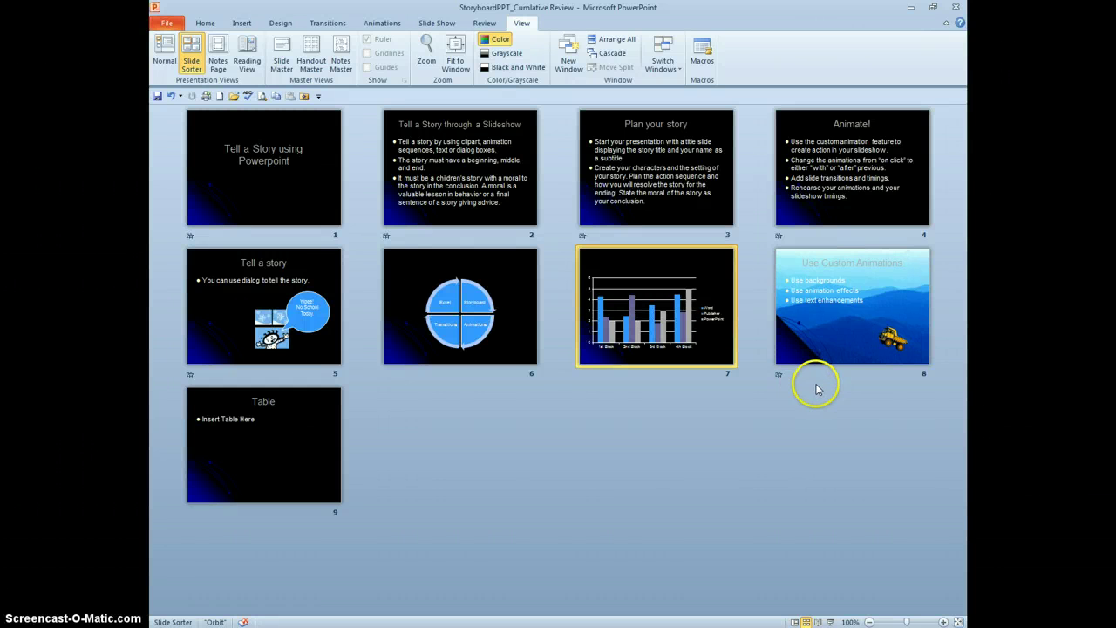
pyautogui.click(739, 397)
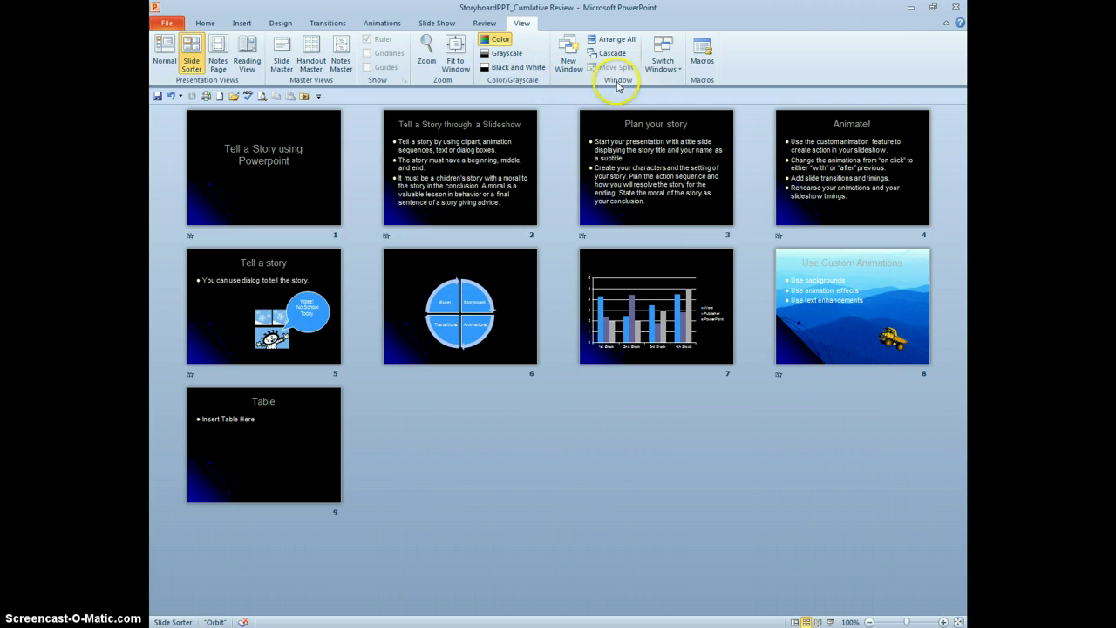
# Show the presentation in two windows arranged side by side, and return to a single maximized window
pyautogui.click(570, 68)
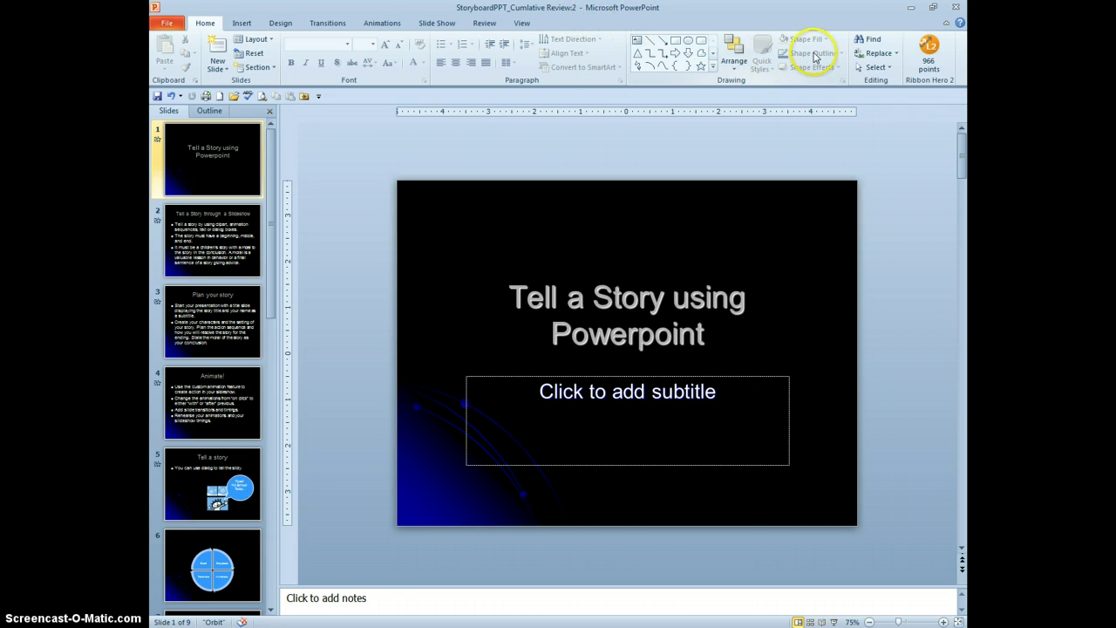
pyautogui.click(524, 27)
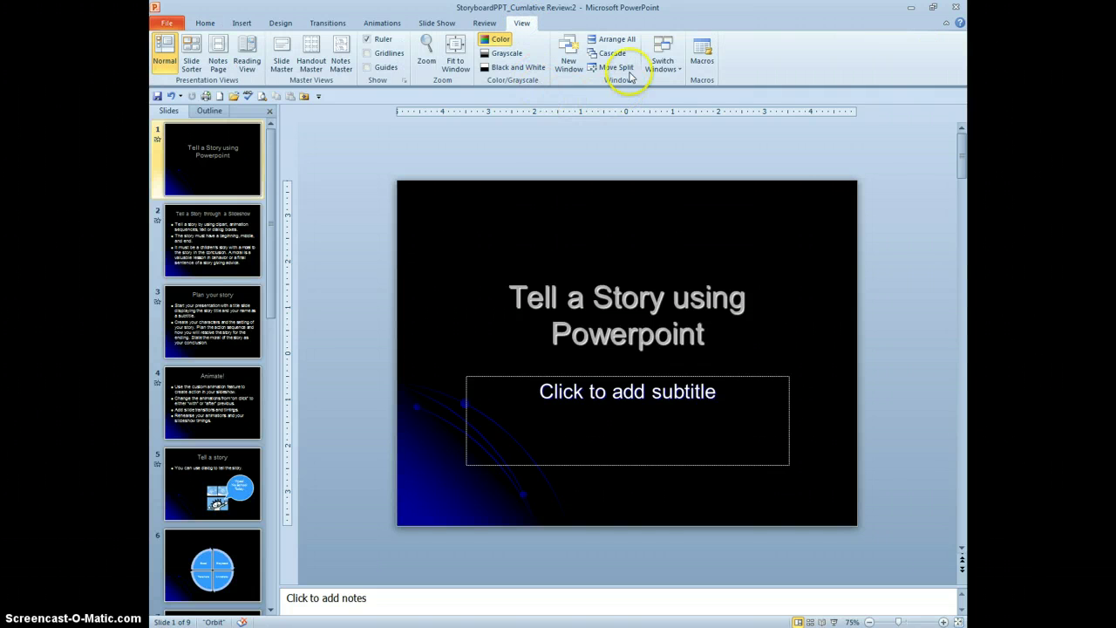
pyautogui.click(617, 40)
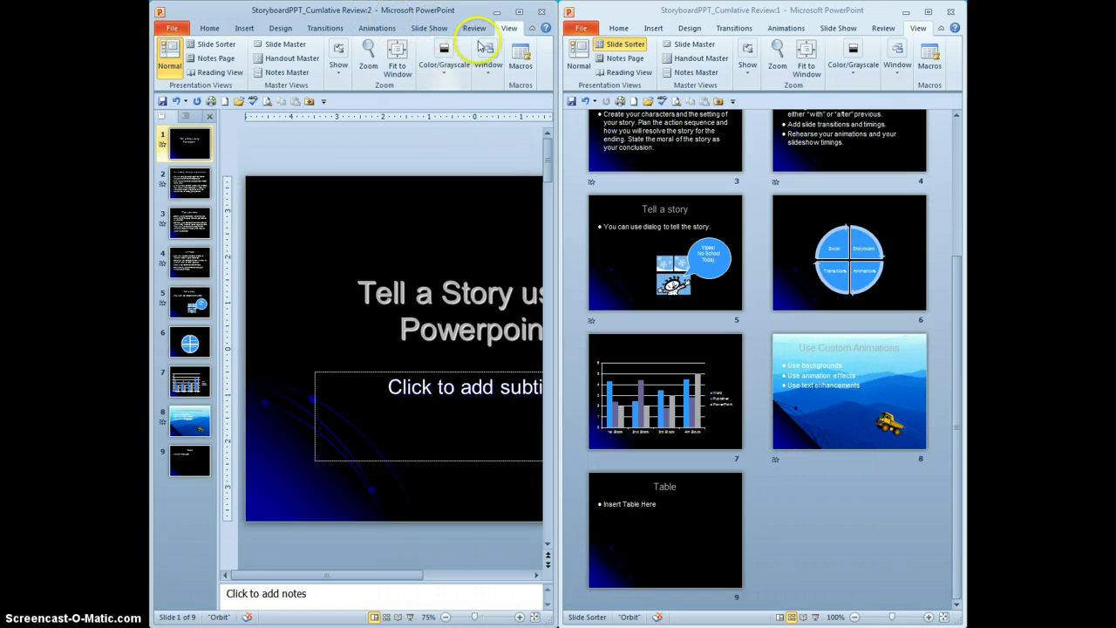
pyautogui.click(542, 14)
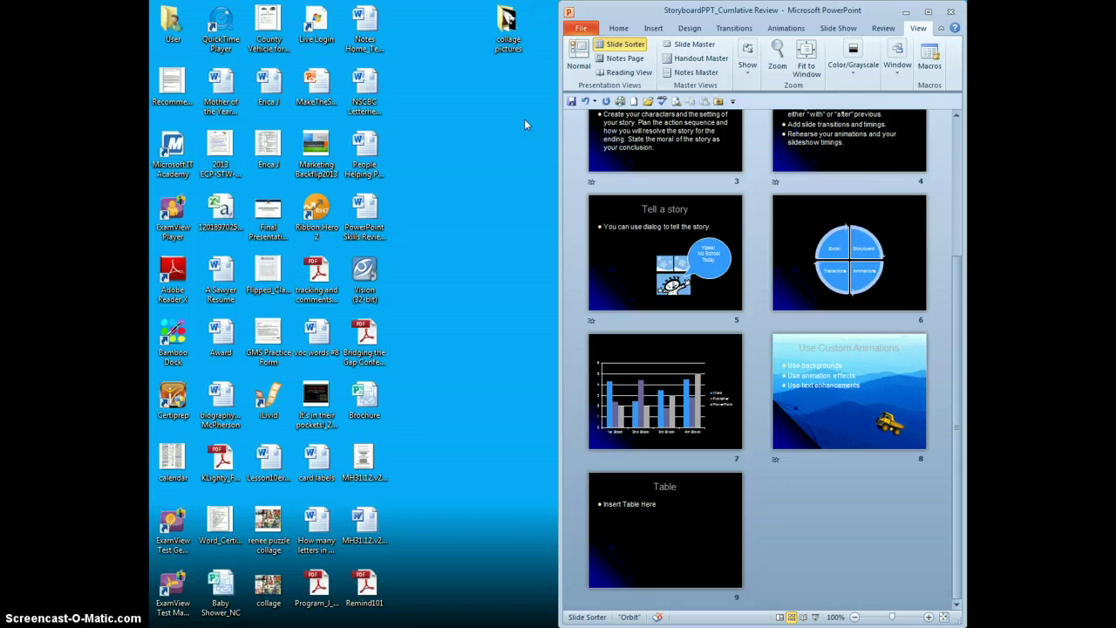
pyautogui.click(928, 16)
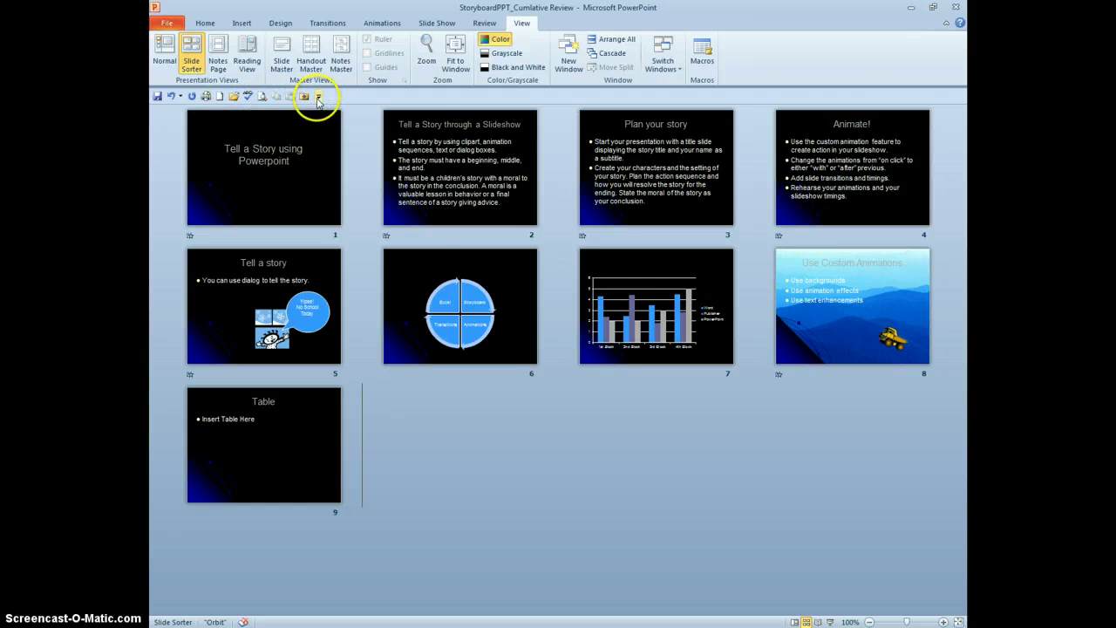
# Remove the Save and New commands from the Quick Access Toolbar, and add New back
pyautogui.click(319, 97)
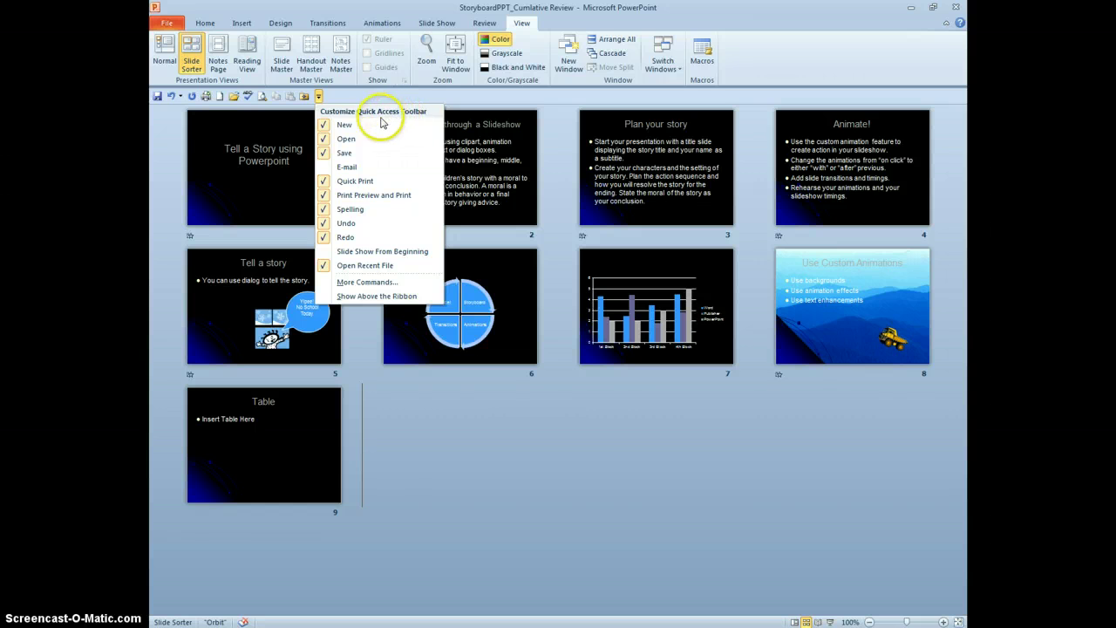
pyautogui.click(326, 153)
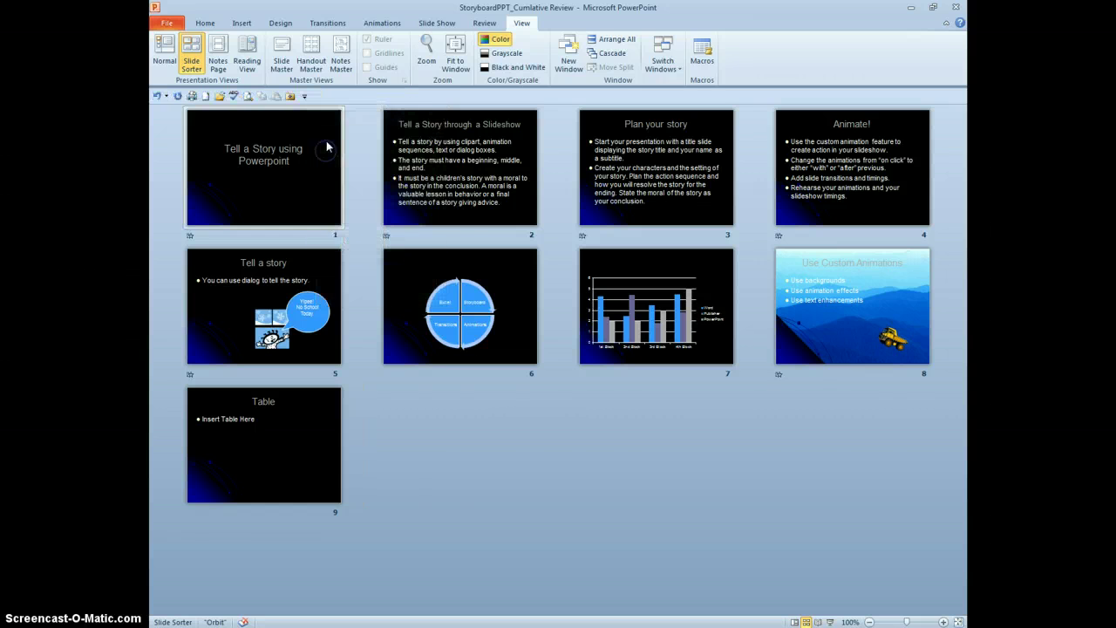
pyautogui.click(305, 96)
pyautogui.click(317, 128)
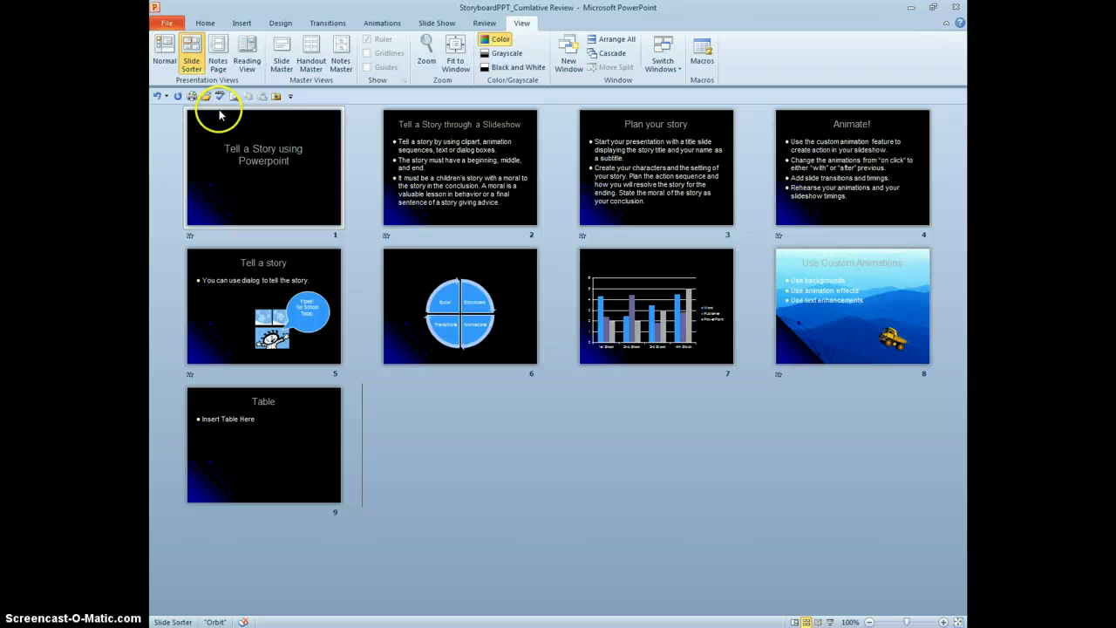
pyautogui.click(291, 96)
pyautogui.click(300, 128)
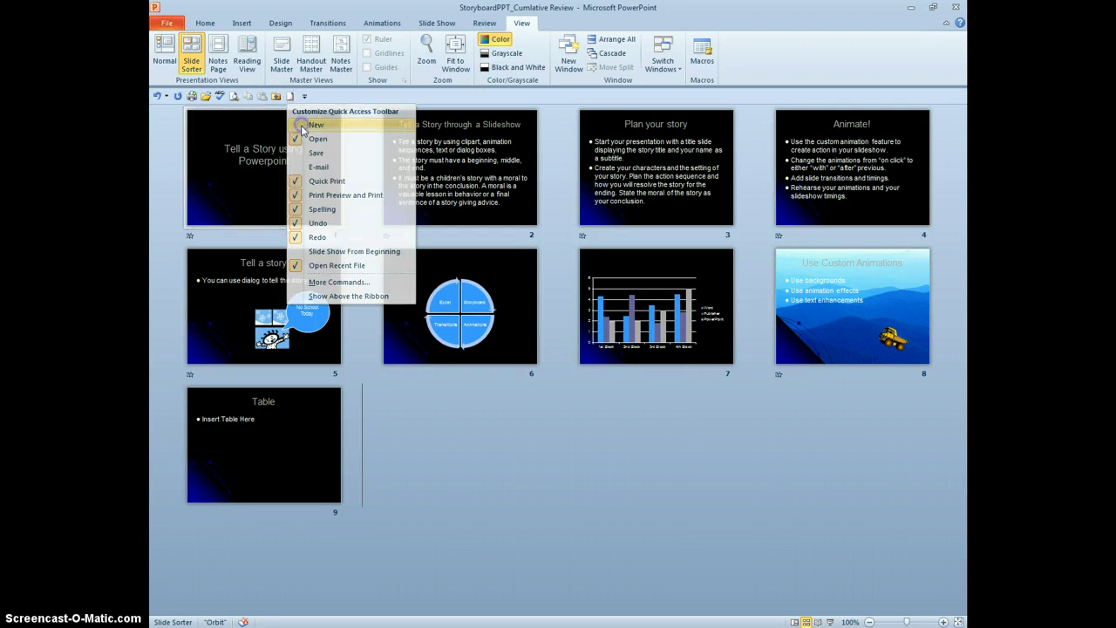
# Add the Insert Hyperlink command from the popular commands to the Quick Access Toolbar
pyautogui.click(304, 96)
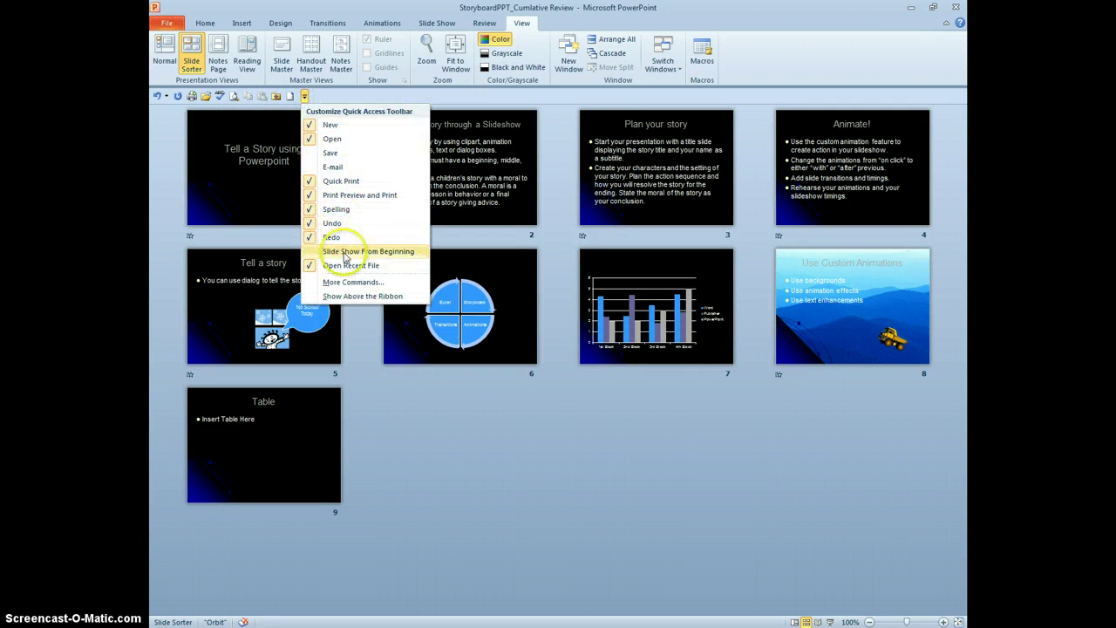
pyautogui.click(345, 283)
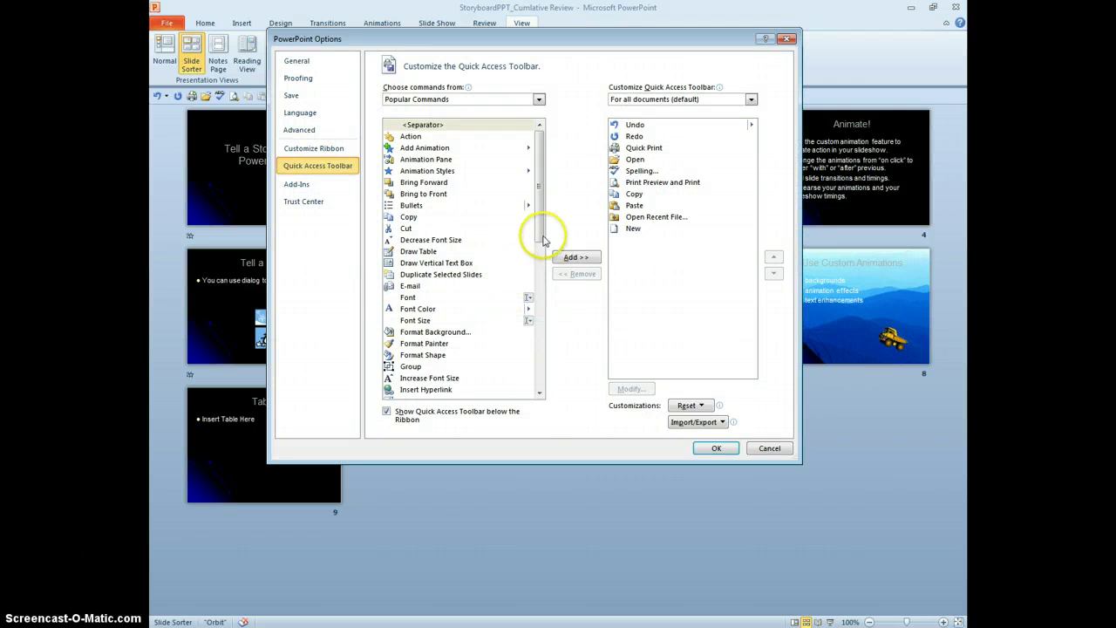
pyautogui.scroll(-2, 530, 246)
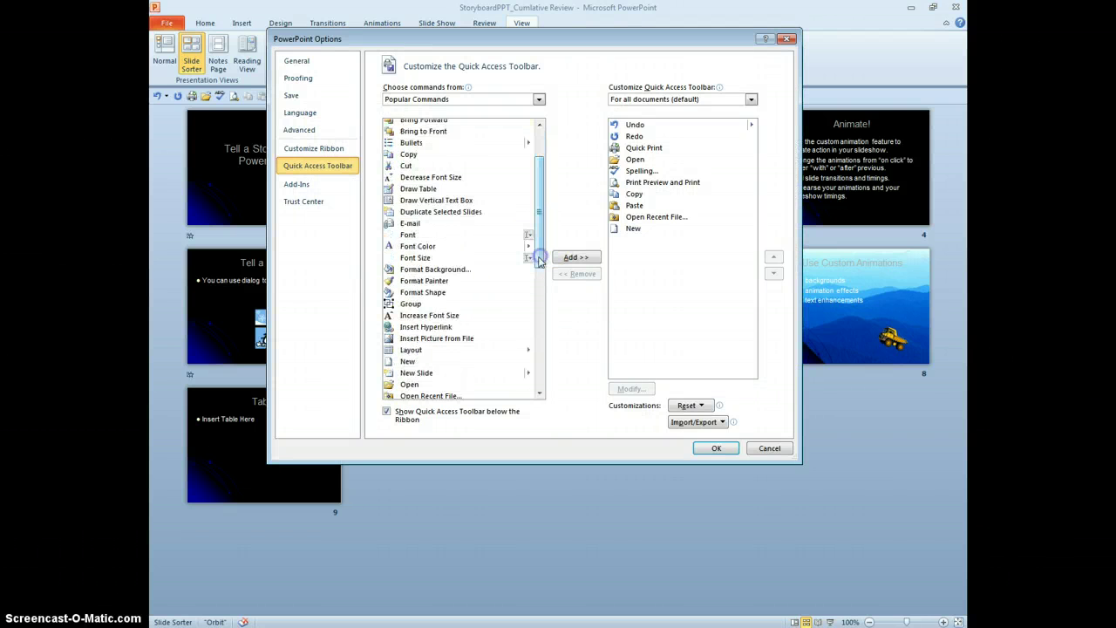
pyautogui.click(432, 327)
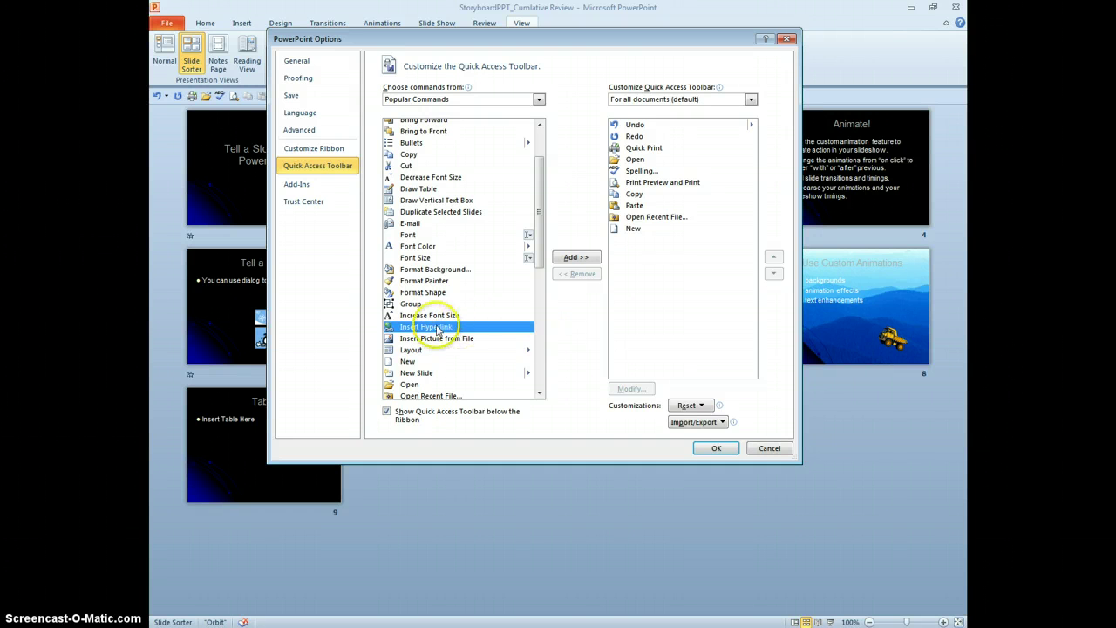
pyautogui.click(573, 257)
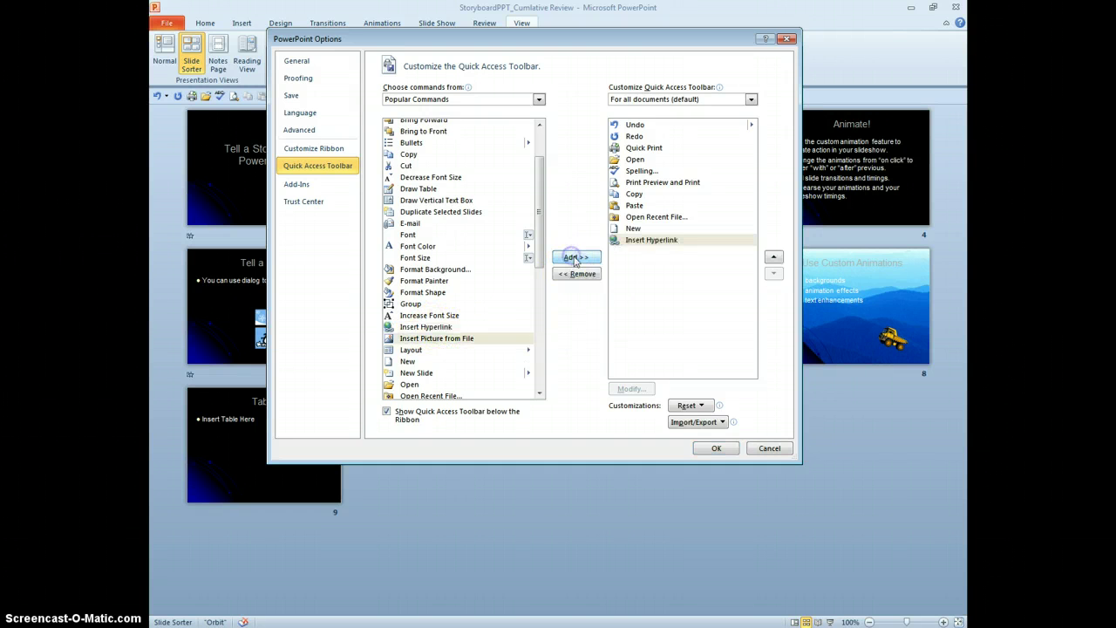
pyautogui.click(716, 448)
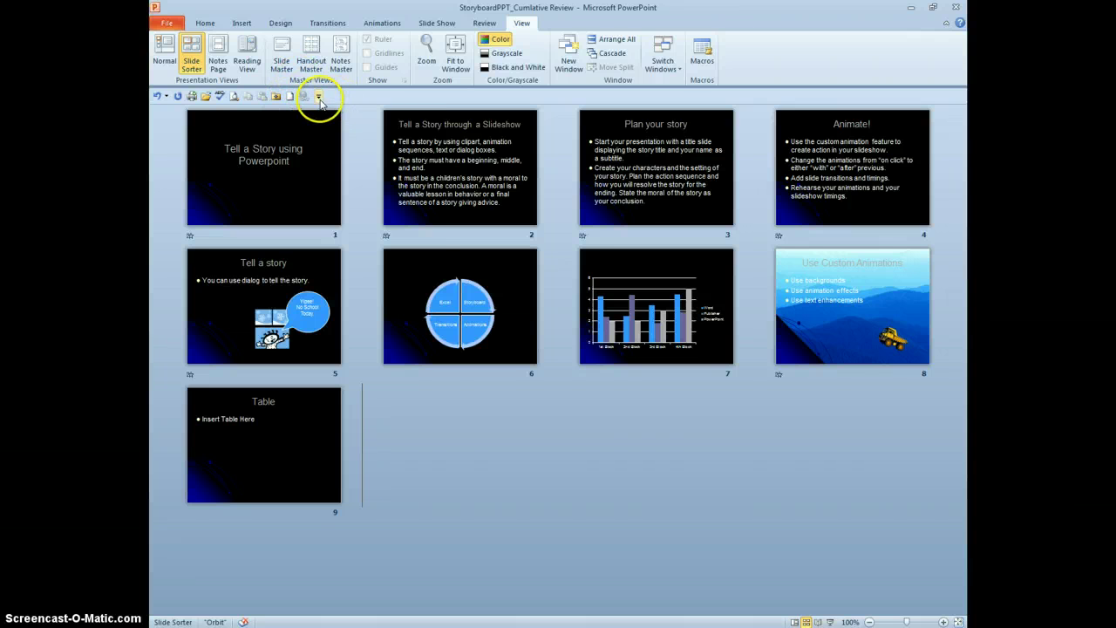
# Move the Quick Access Toolbar above the ribbon and back below it
pyautogui.click(319, 98)
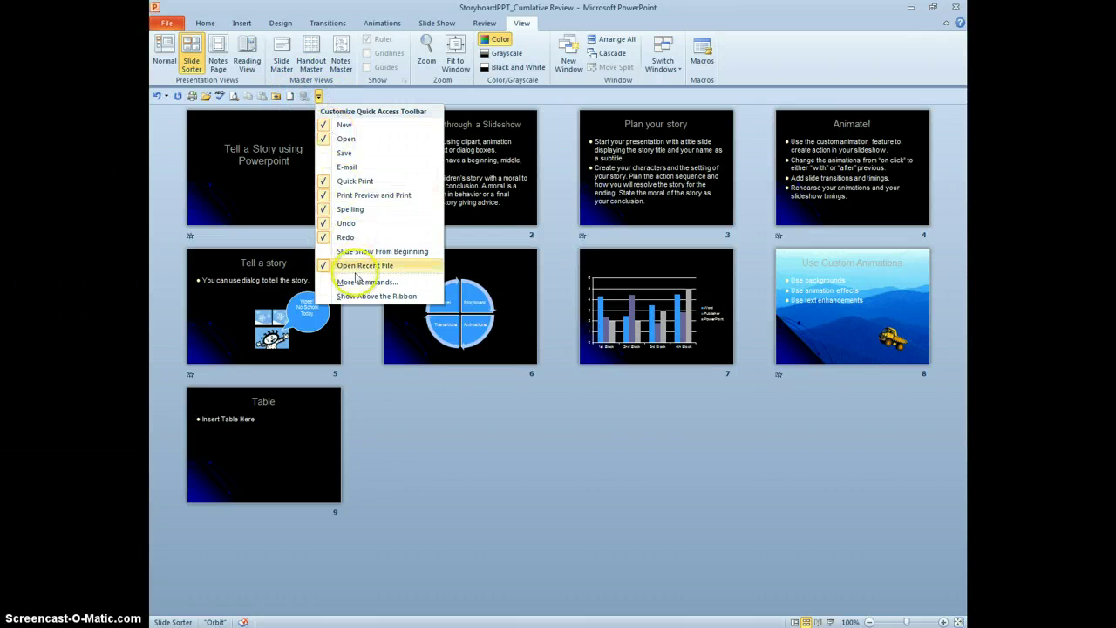
pyautogui.click(392, 297)
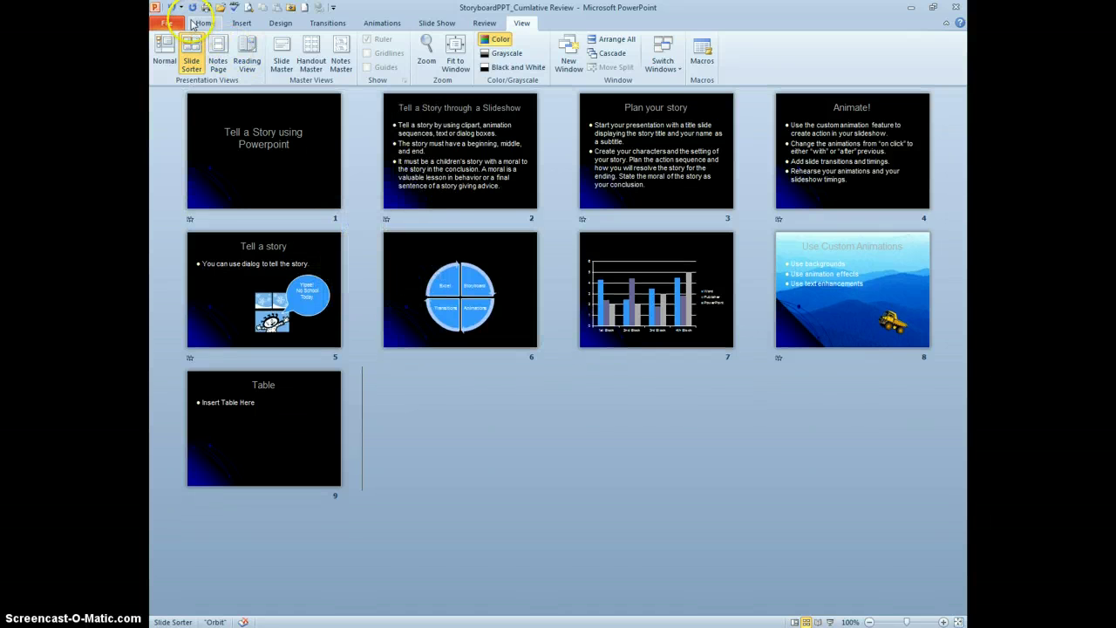
pyautogui.click(334, 8)
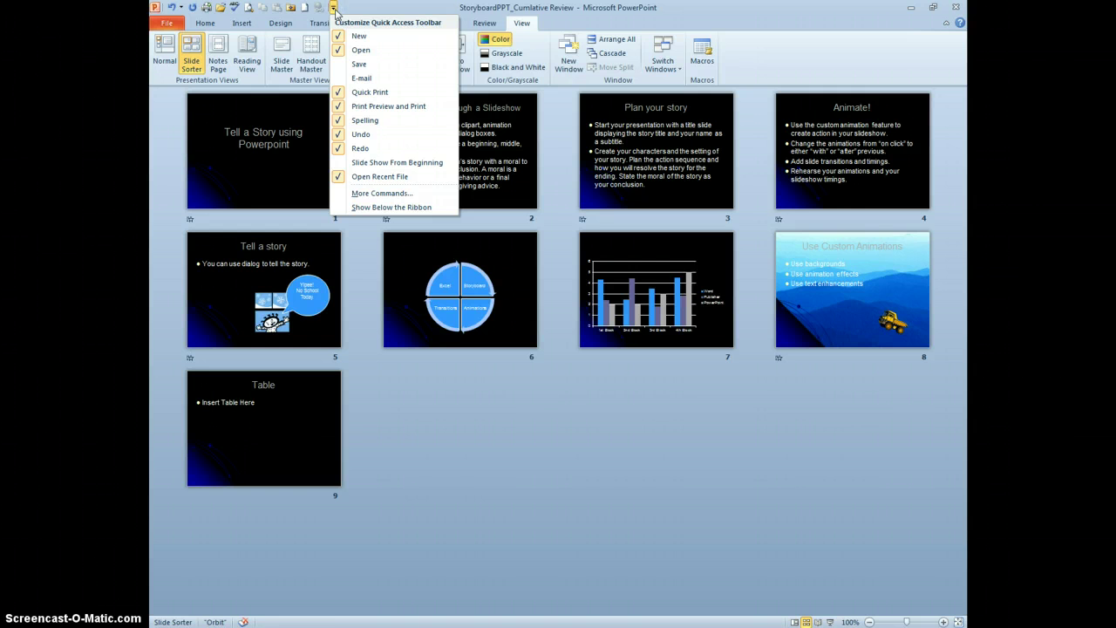
pyautogui.click(366, 207)
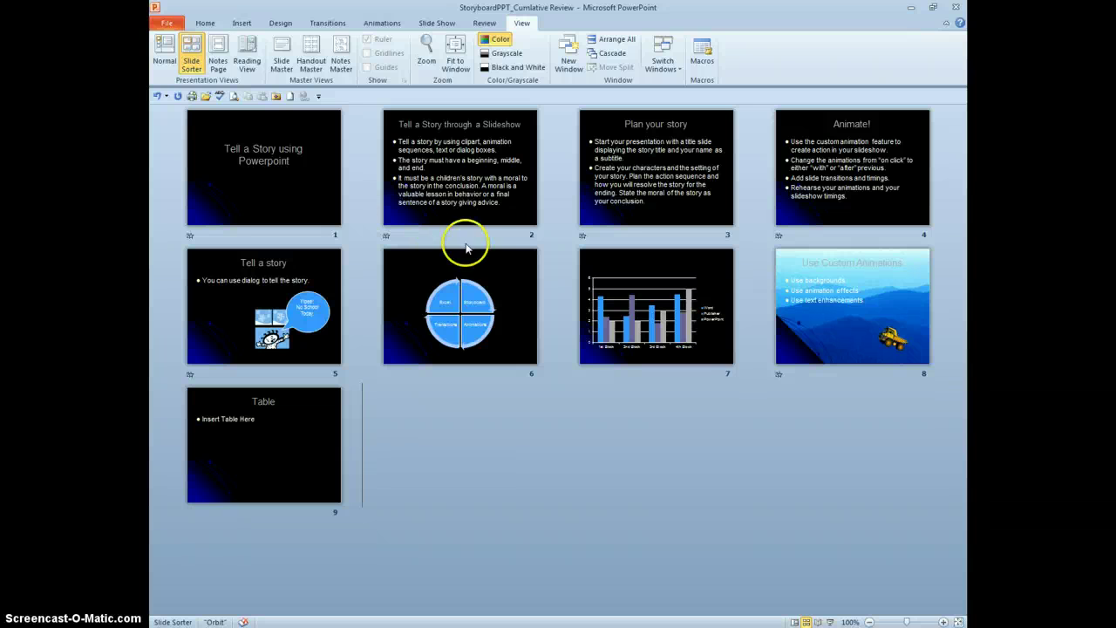
# Open the "Tell a story" slide for editing and correct the first word in the speech bubble to "Yippee"
pyautogui.click(460, 299)
pyautogui.click(285, 340)
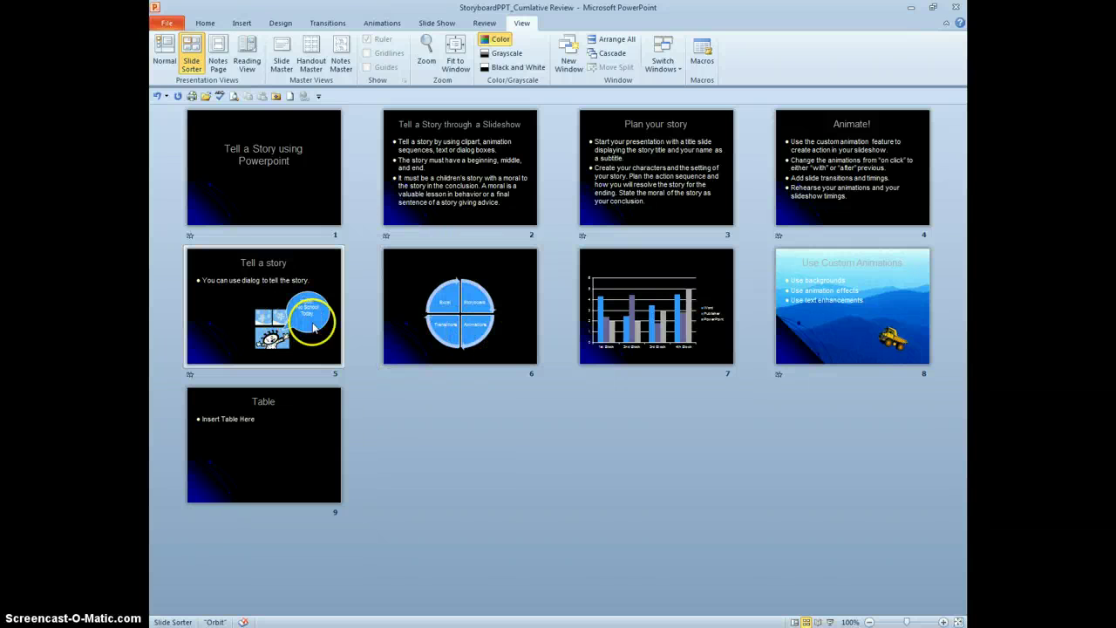
pyautogui.doubleClick(286, 340)
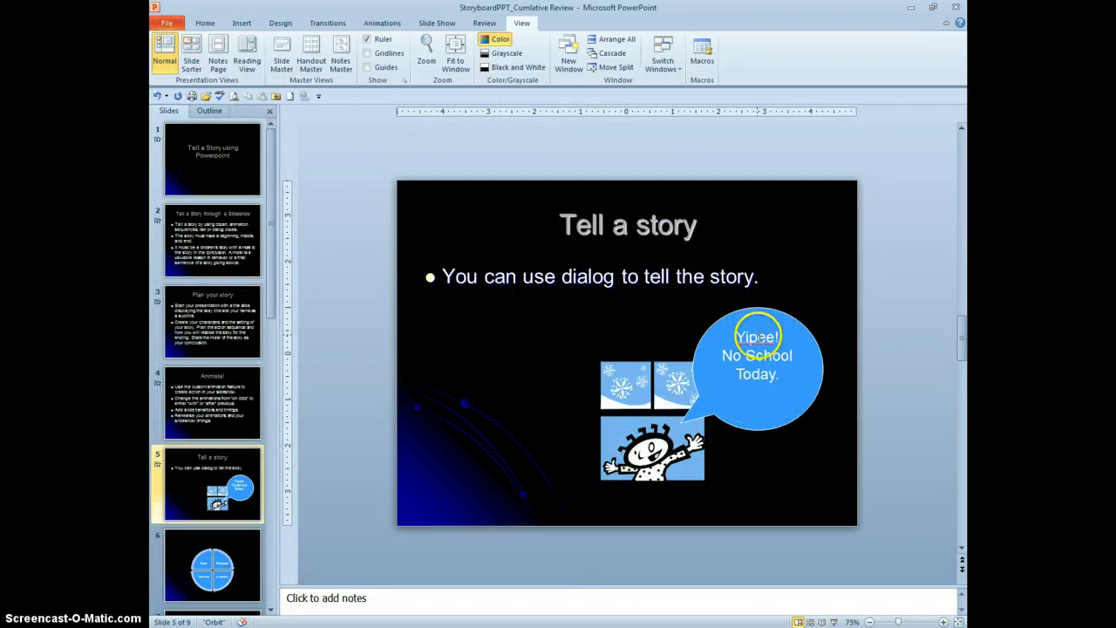
pyautogui.click(757, 336)
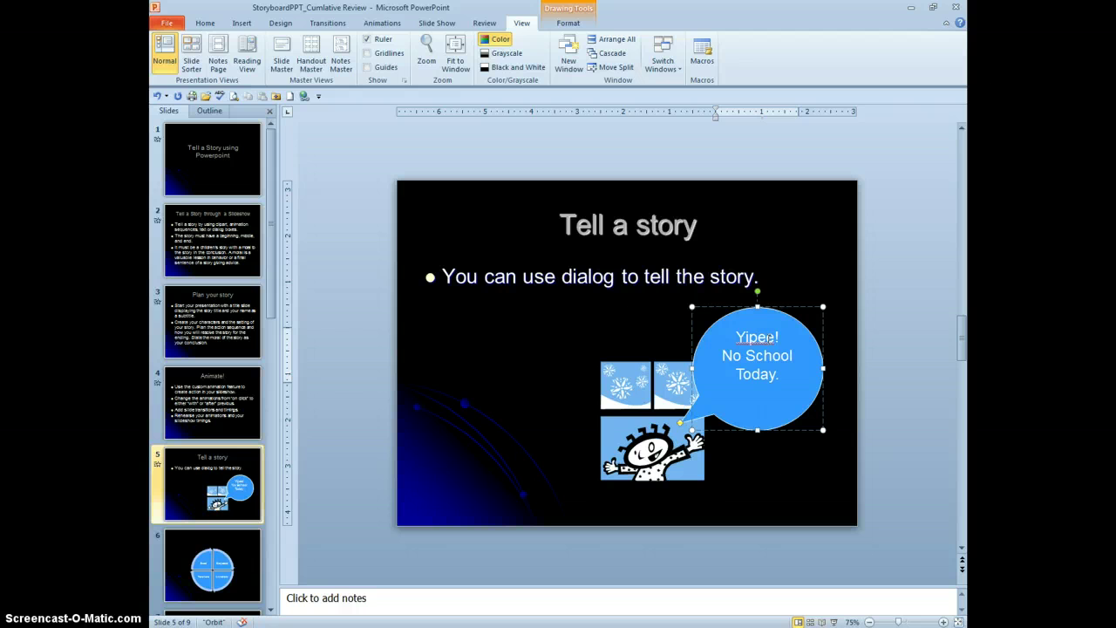
pyautogui.write('p')
# Look up the synonyms offered for the word "Yippee" in the speech bubble
pyautogui.moveTo(783, 338); pyautogui.dragTo(750, 340)
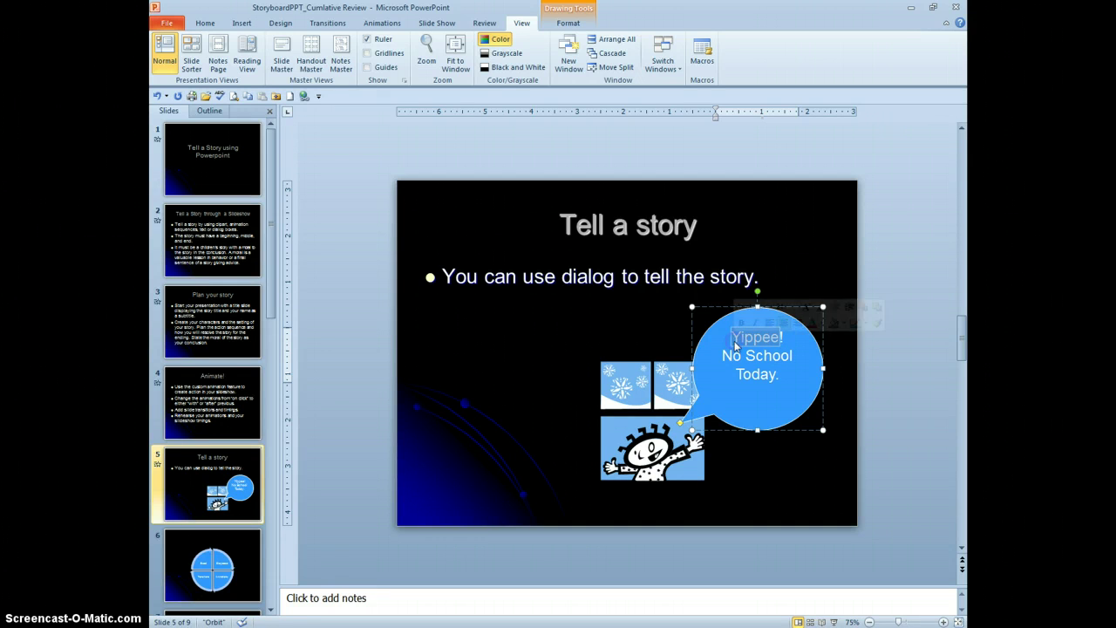
pyautogui.click(770, 346)
pyautogui.rightClick(770, 346)
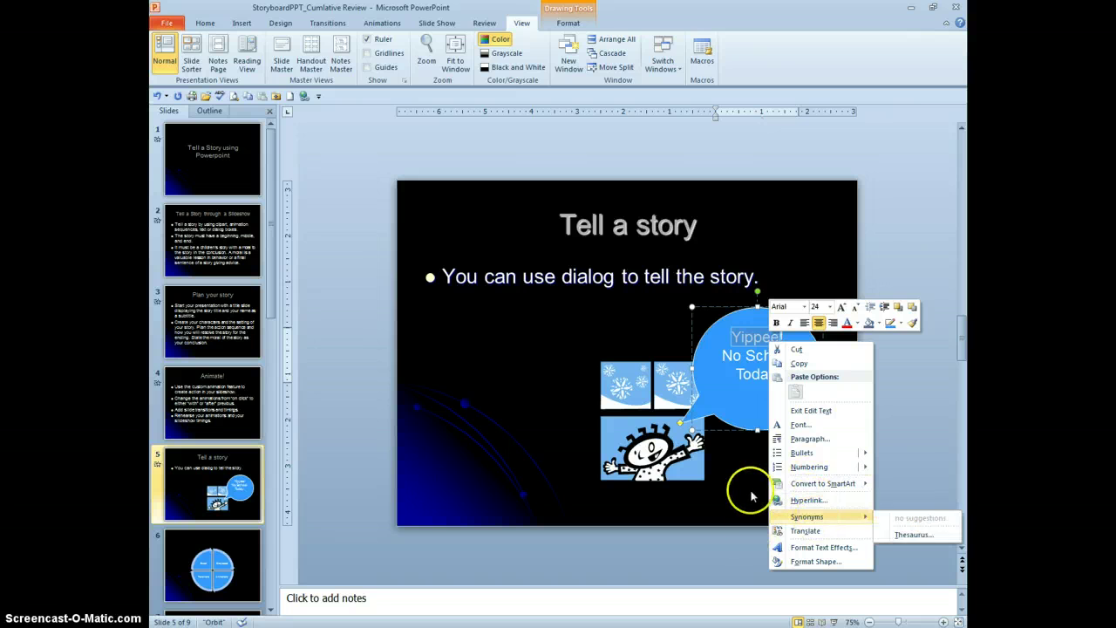
pyautogui.press('Escape')
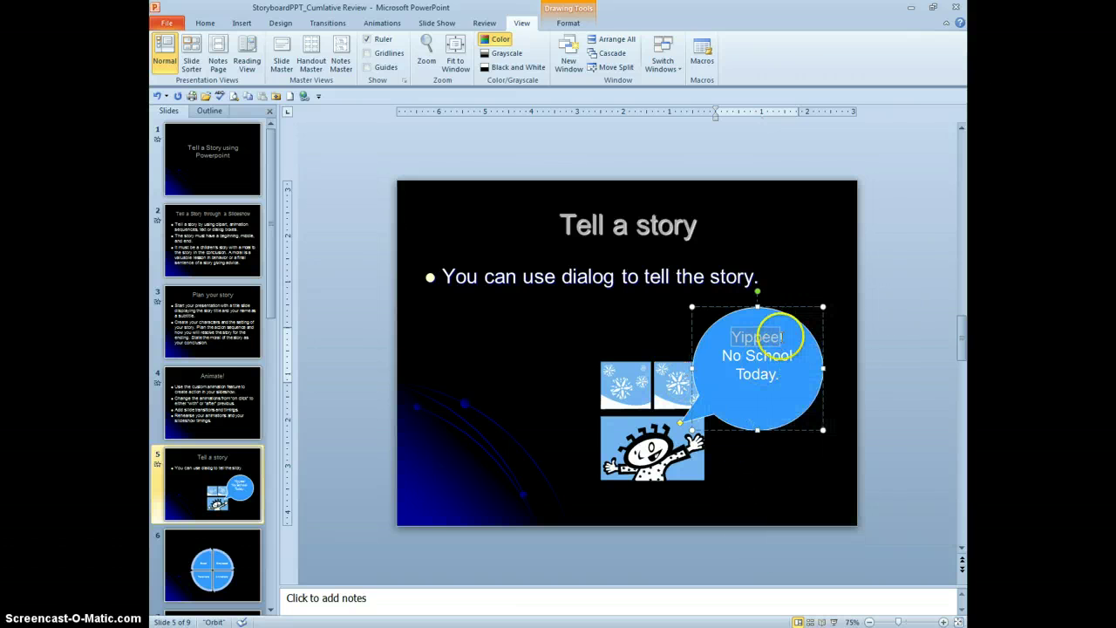
# Open the word list of the CUSTOM.DIC custom dictionary from the proofing options
pyautogui.click(172, 23)
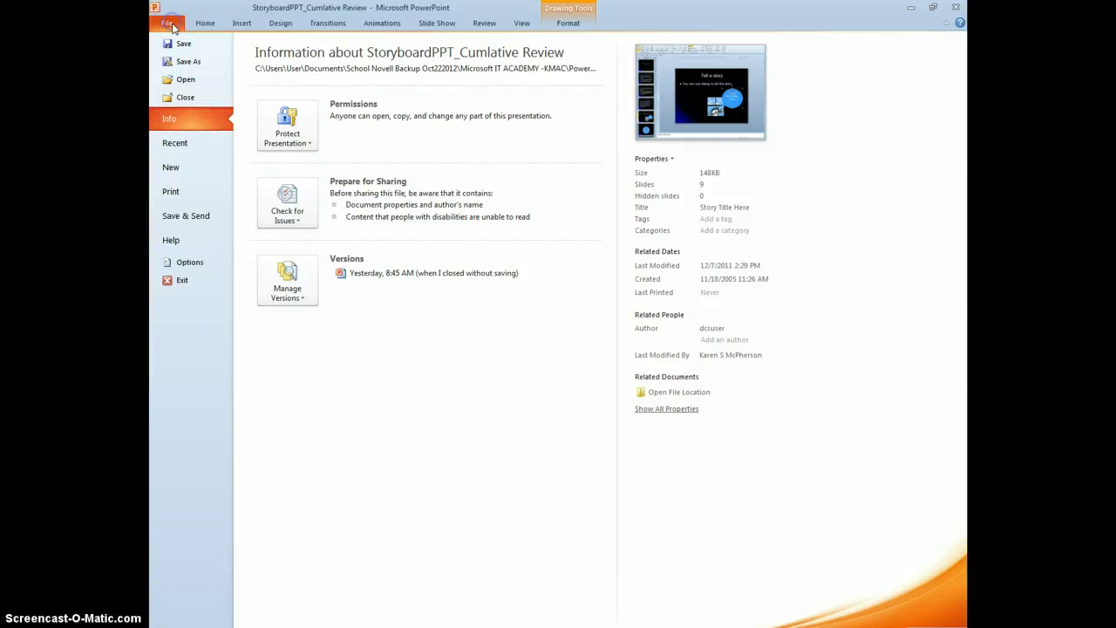
pyautogui.click(192, 260)
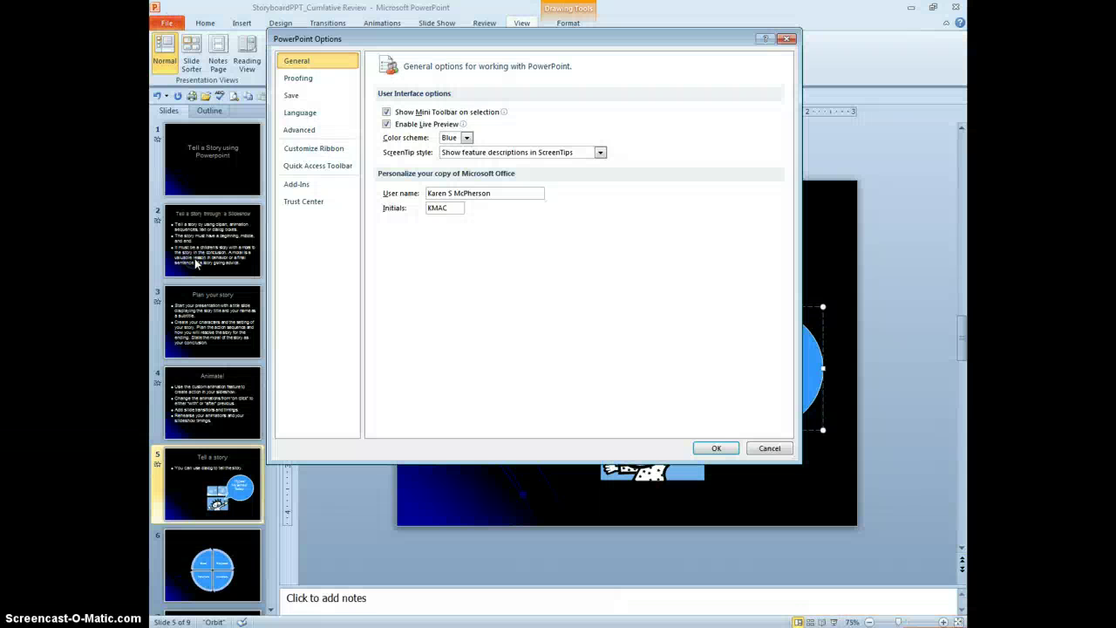
pyautogui.click(309, 80)
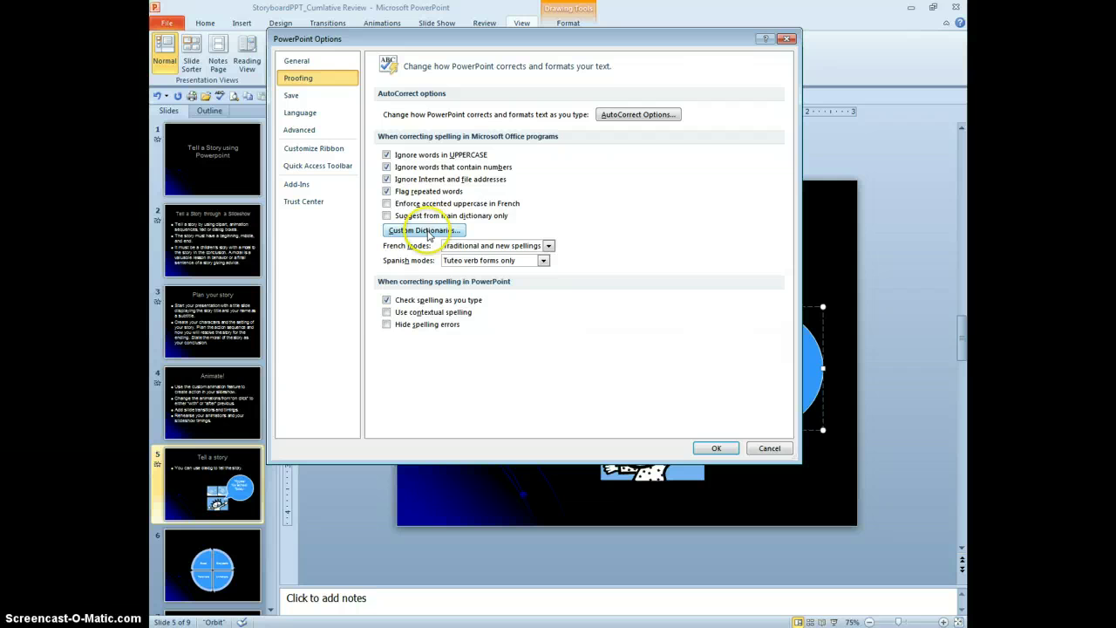
pyautogui.click(430, 233)
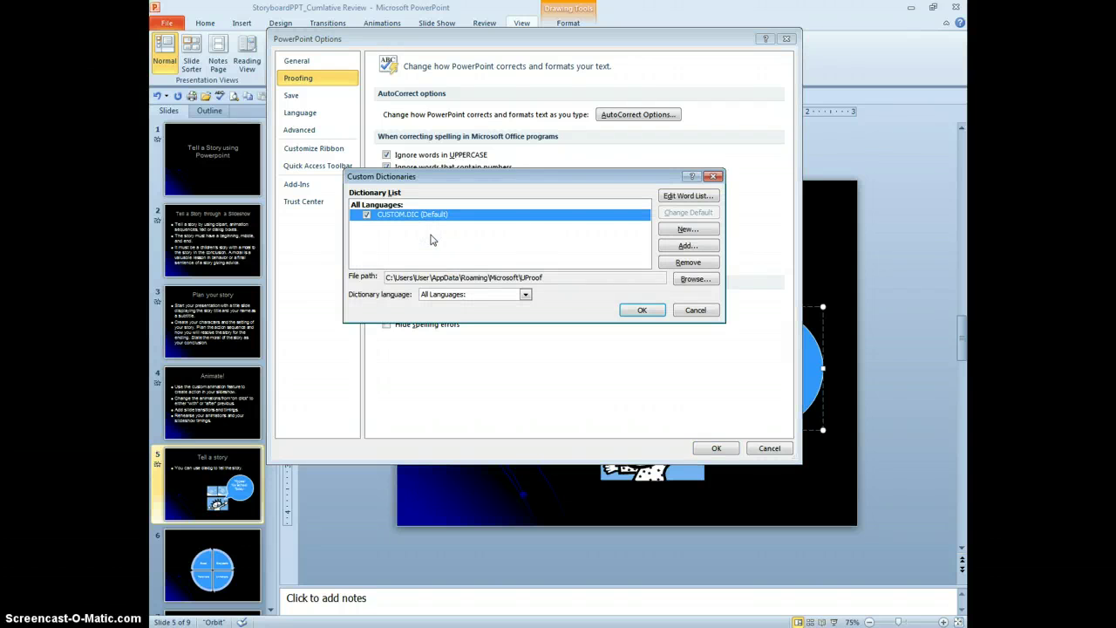
pyautogui.click(690, 196)
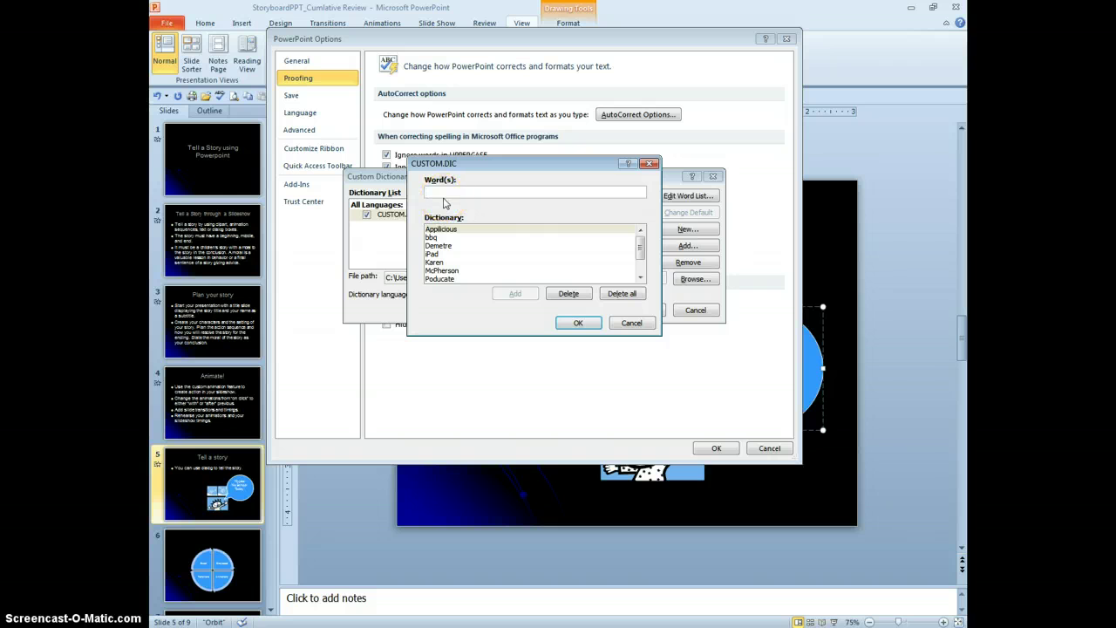
# Add a surname to the CUSTOM.DIC word list and accept the dictionary and proofing settings
pyautogui.write('yi')
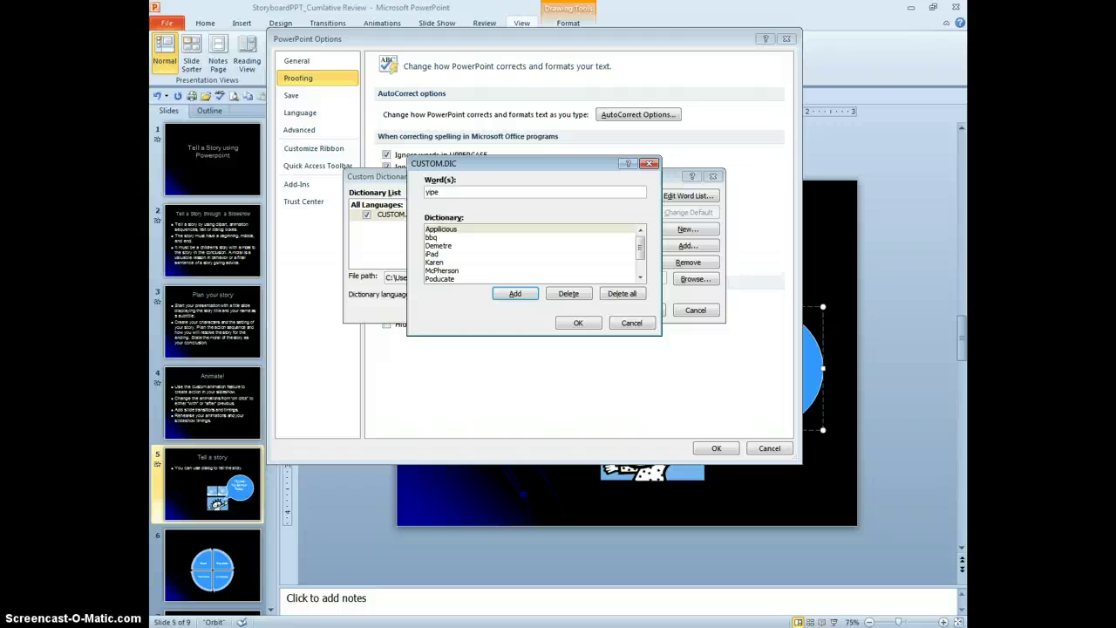
pyautogui.press('BackSpace')
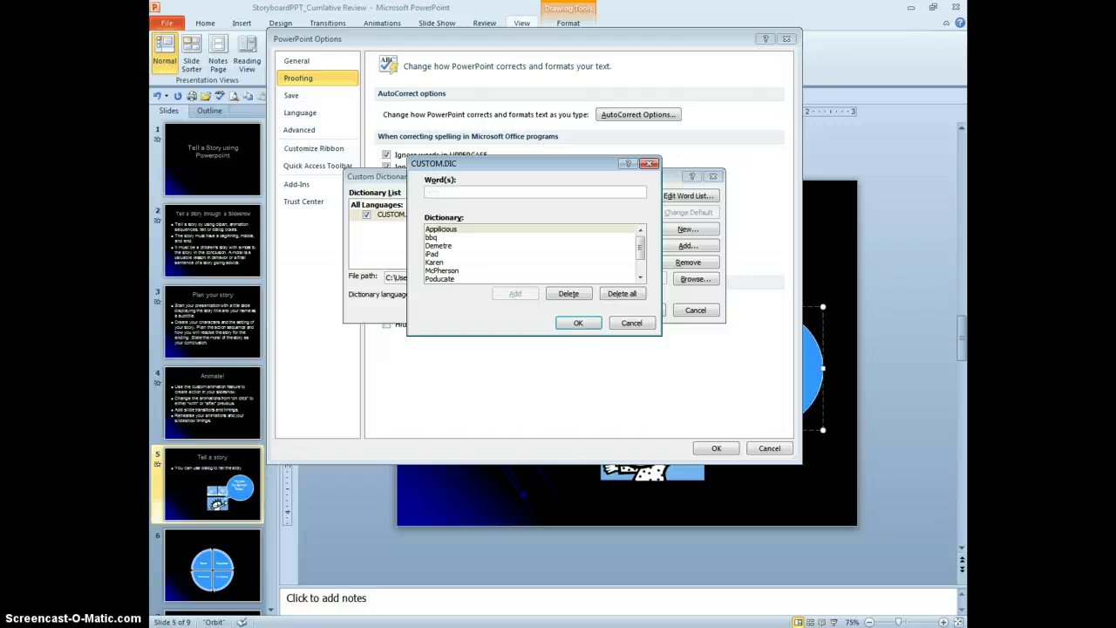
pyautogui.write('Stokley')
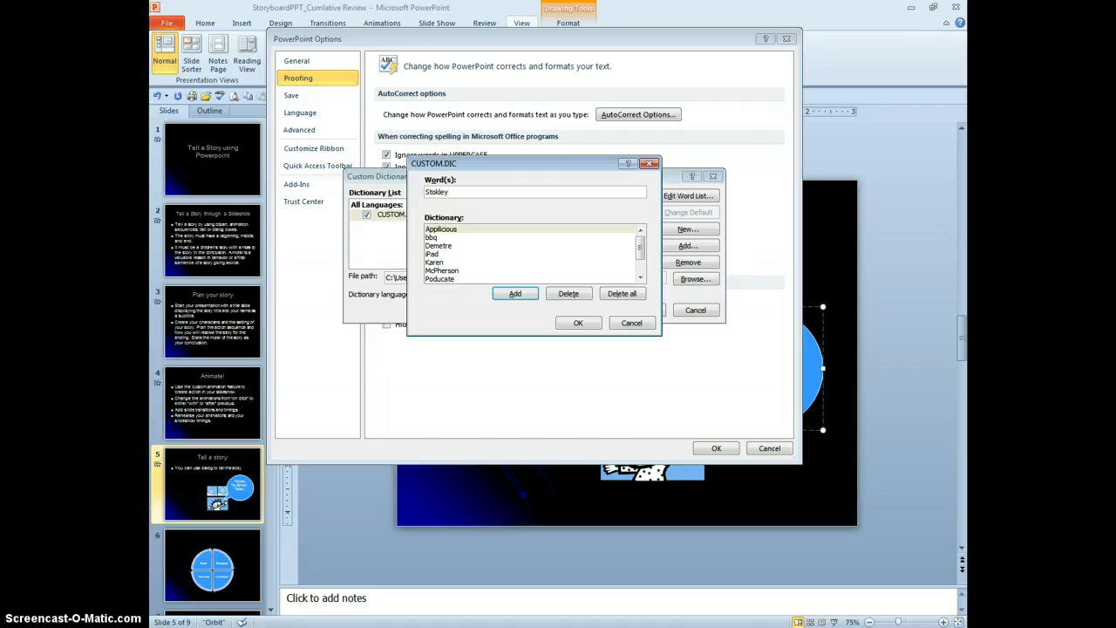
pyautogui.click(516, 293)
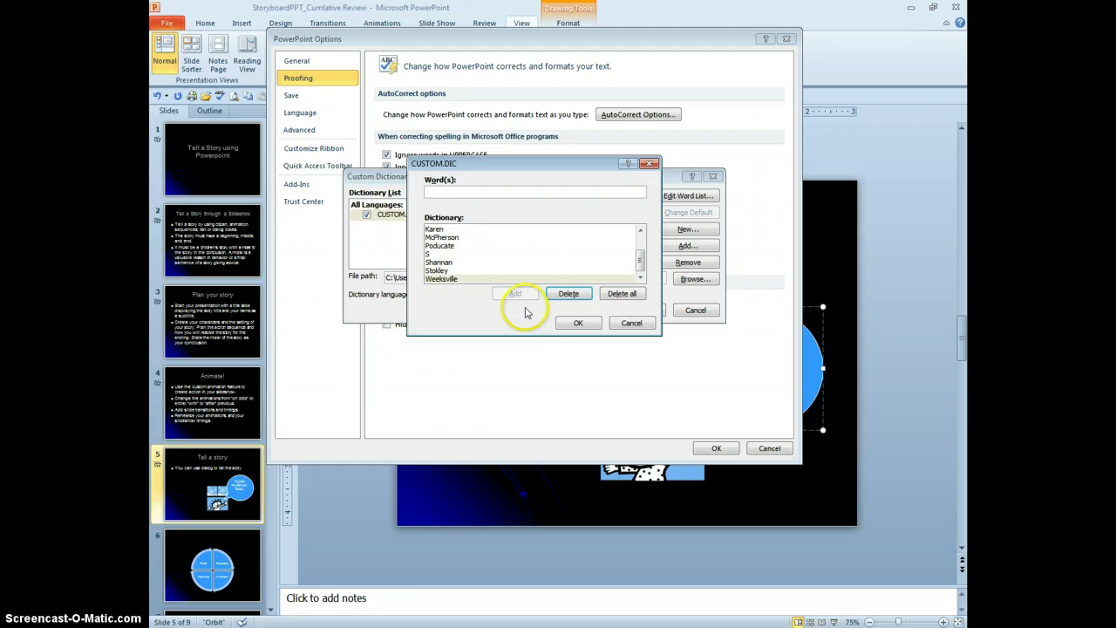
pyautogui.click(586, 324)
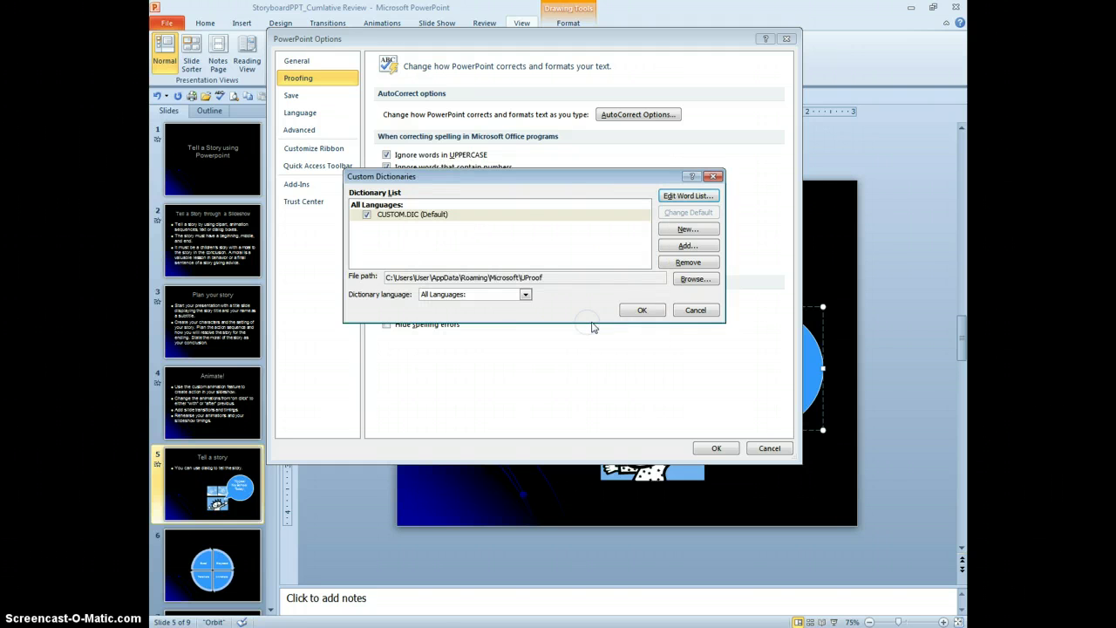
pyautogui.click(640, 311)
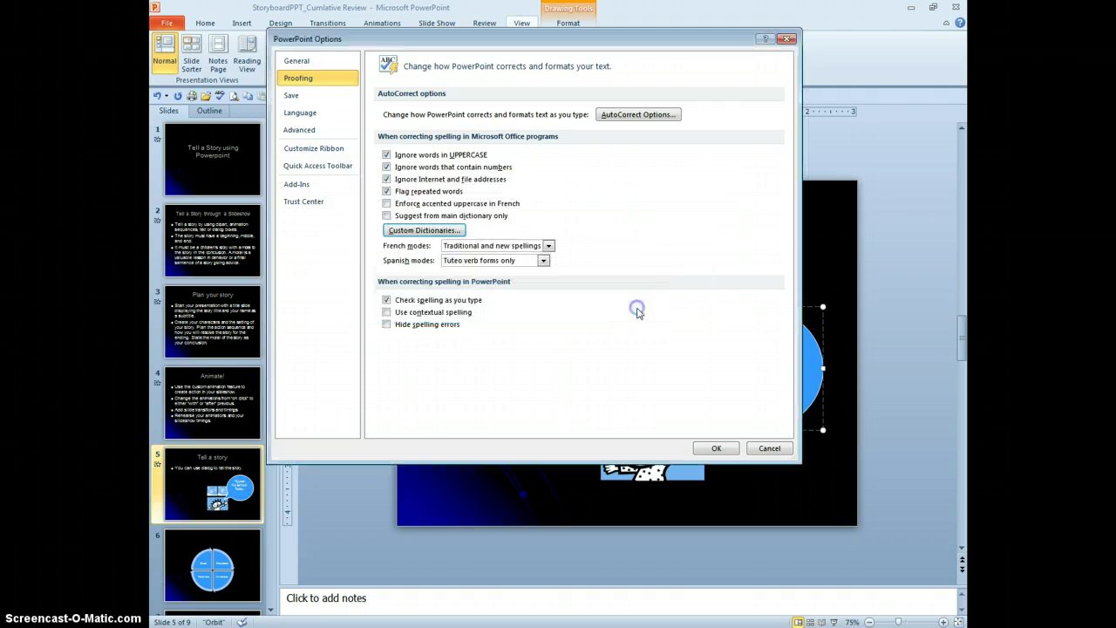
pyautogui.click(716, 447)
pyautogui.click(790, 454)
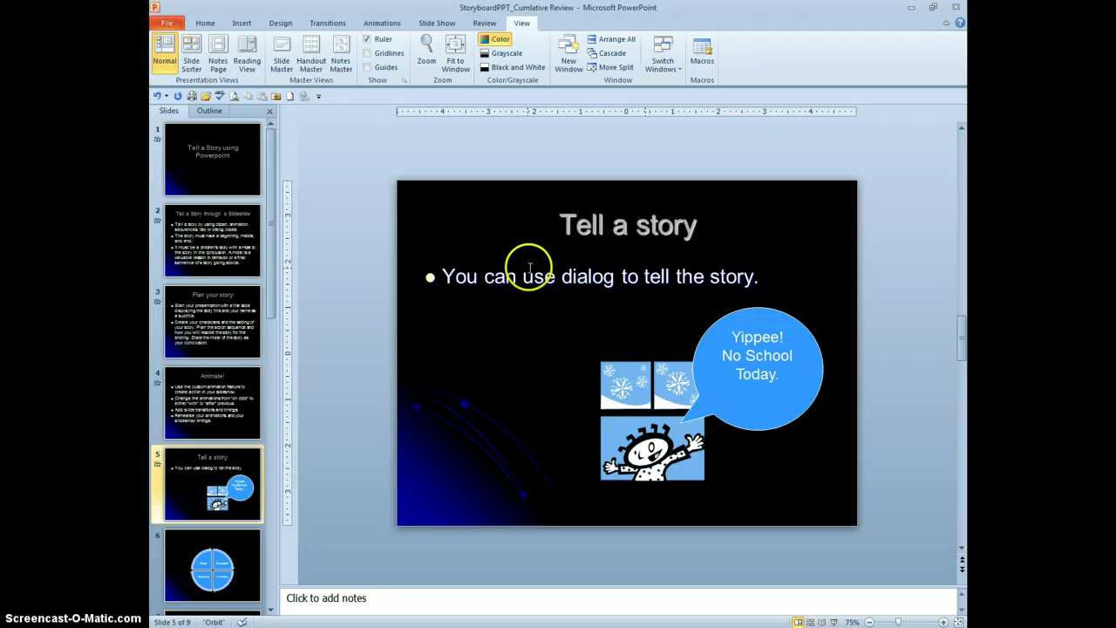
# Set the save options to store AutoRecover information every 5 minutes
pyautogui.click(170, 23)
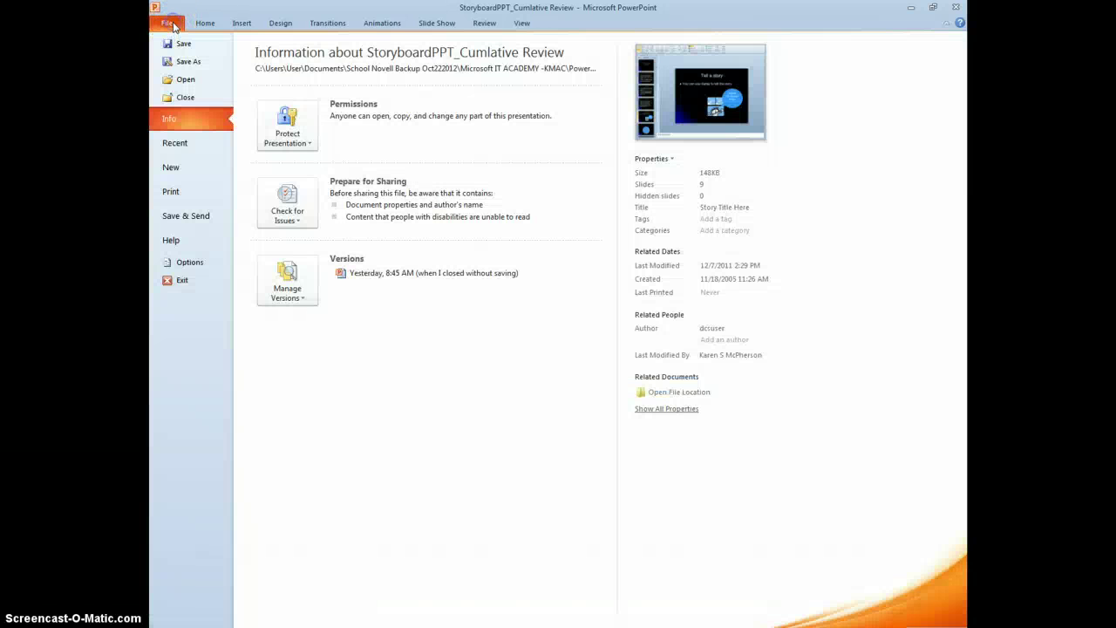
pyautogui.click(217, 270)
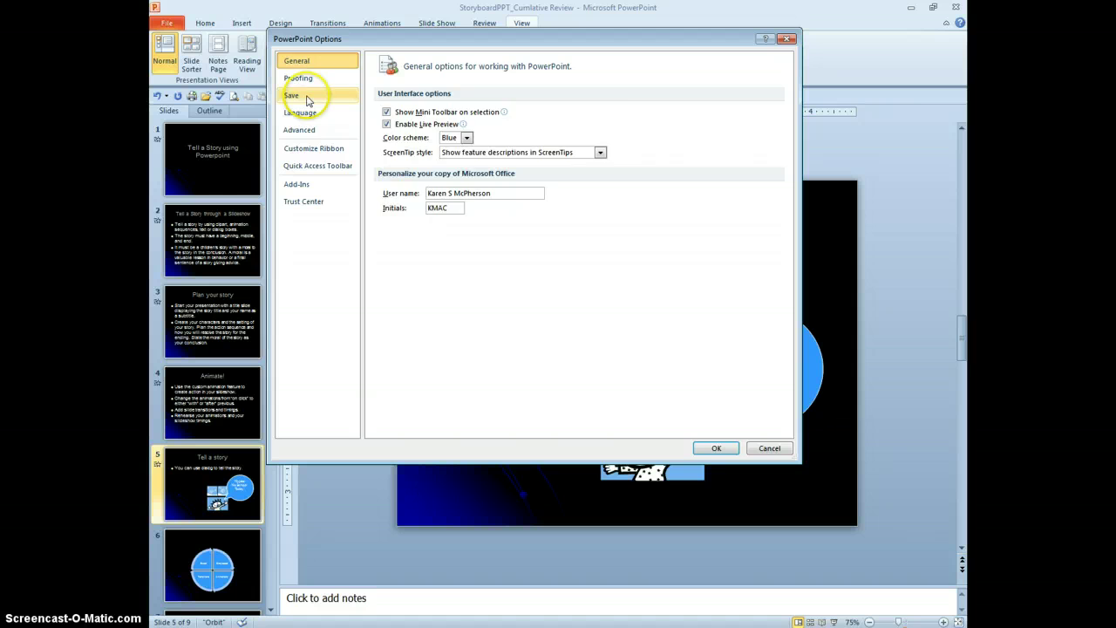
pyautogui.click(307, 98)
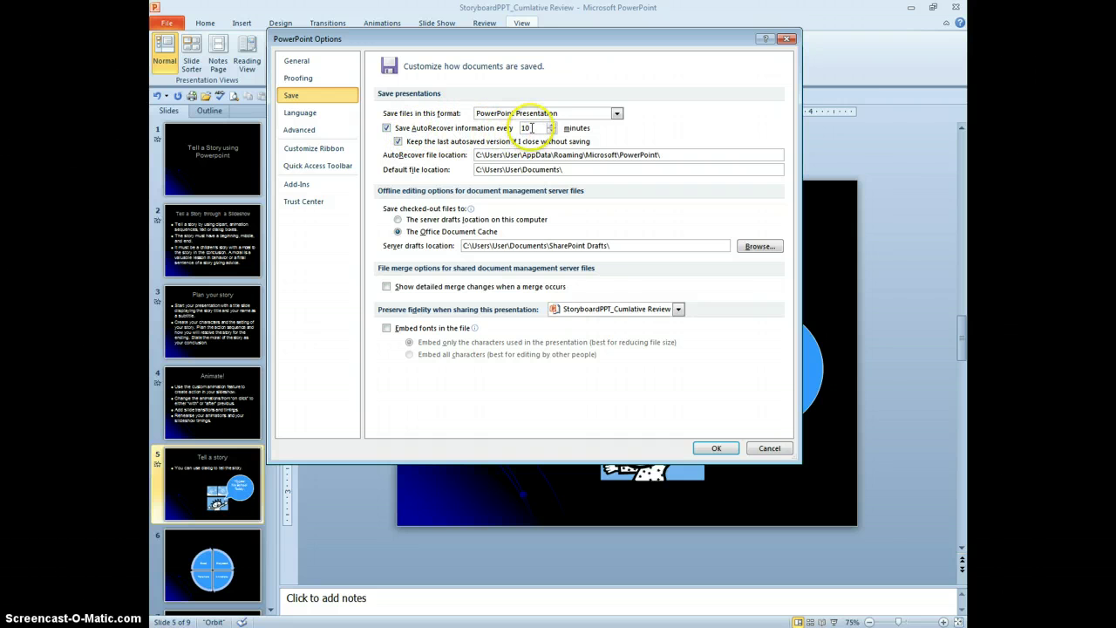
pyautogui.moveTo(531, 128); pyautogui.dragTo(515, 131)
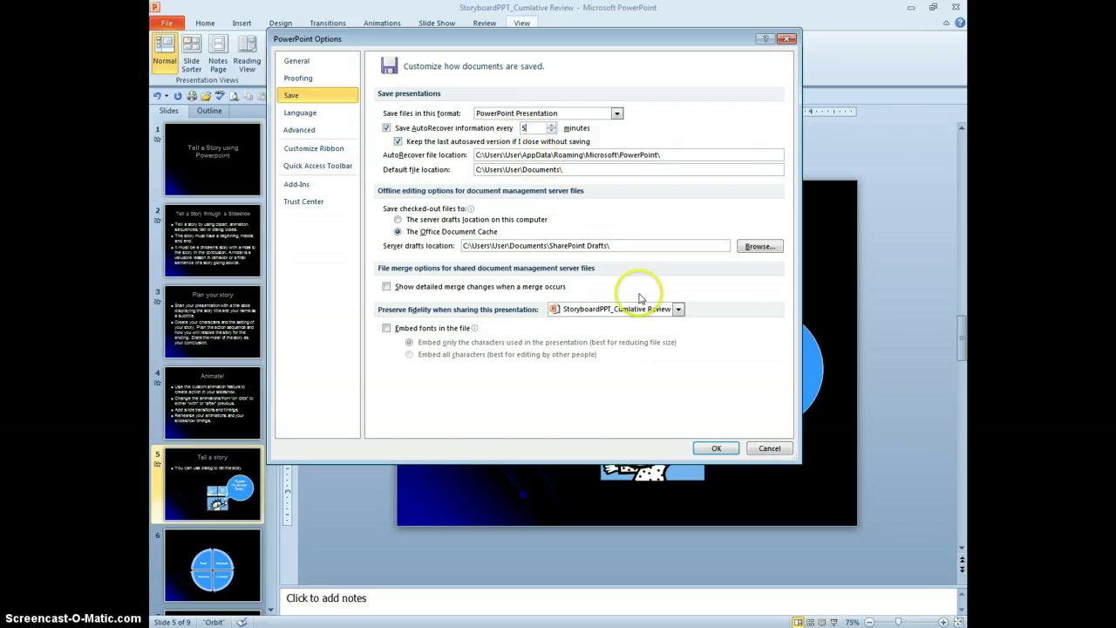
pyautogui.click(716, 449)
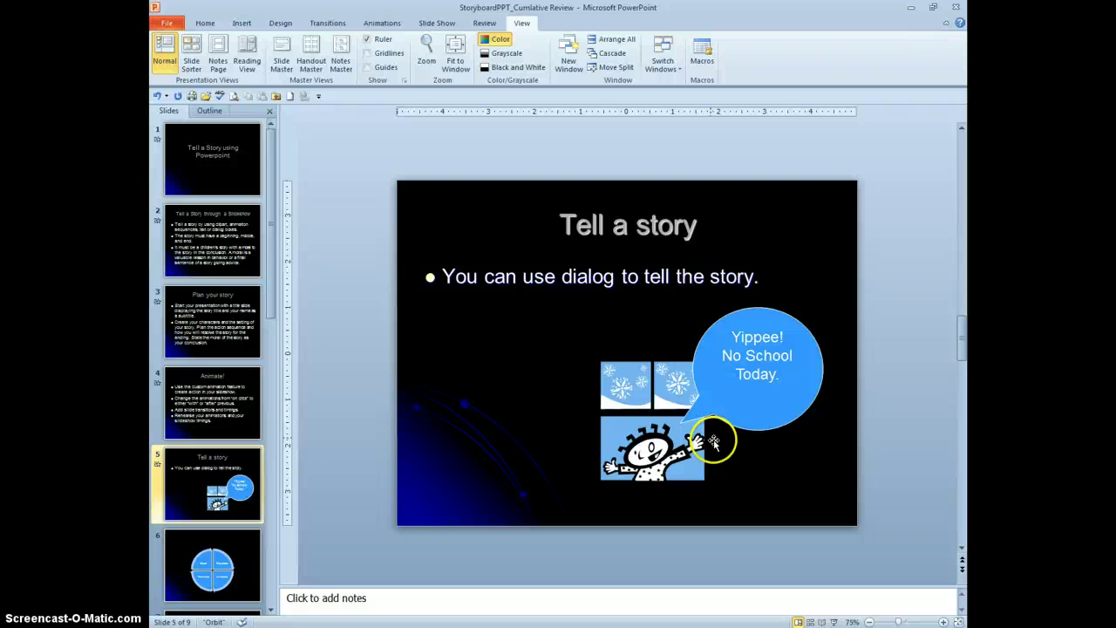
# Go to slide 9, "Table", and start a new photo album
pyautogui.click(275, 471)
pyautogui.scroll(-2, 253, 523)
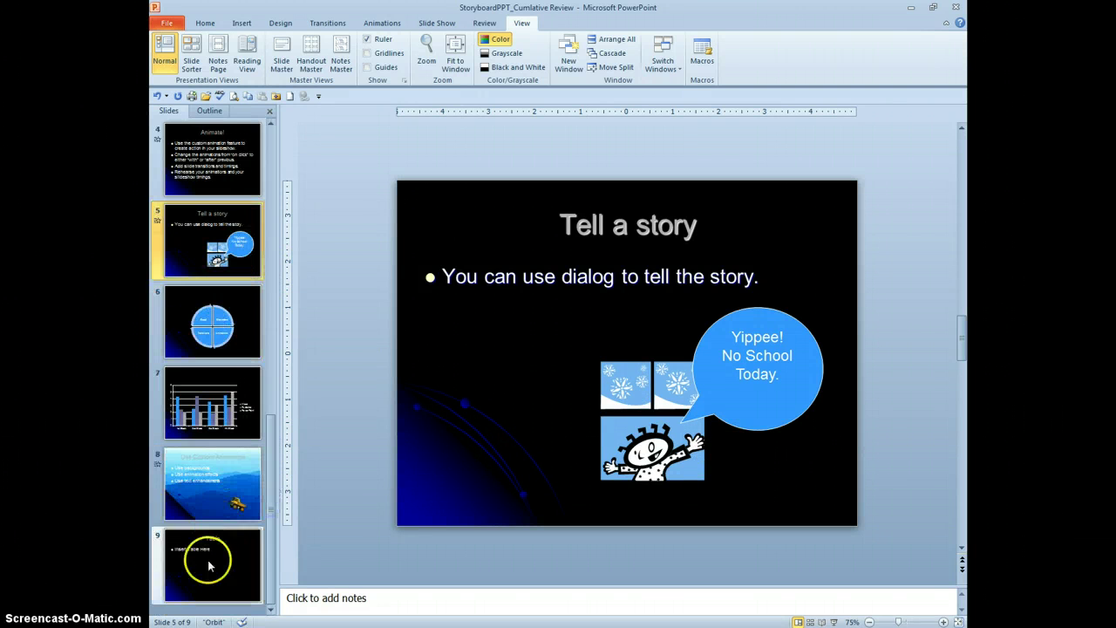
pyautogui.click(212, 561)
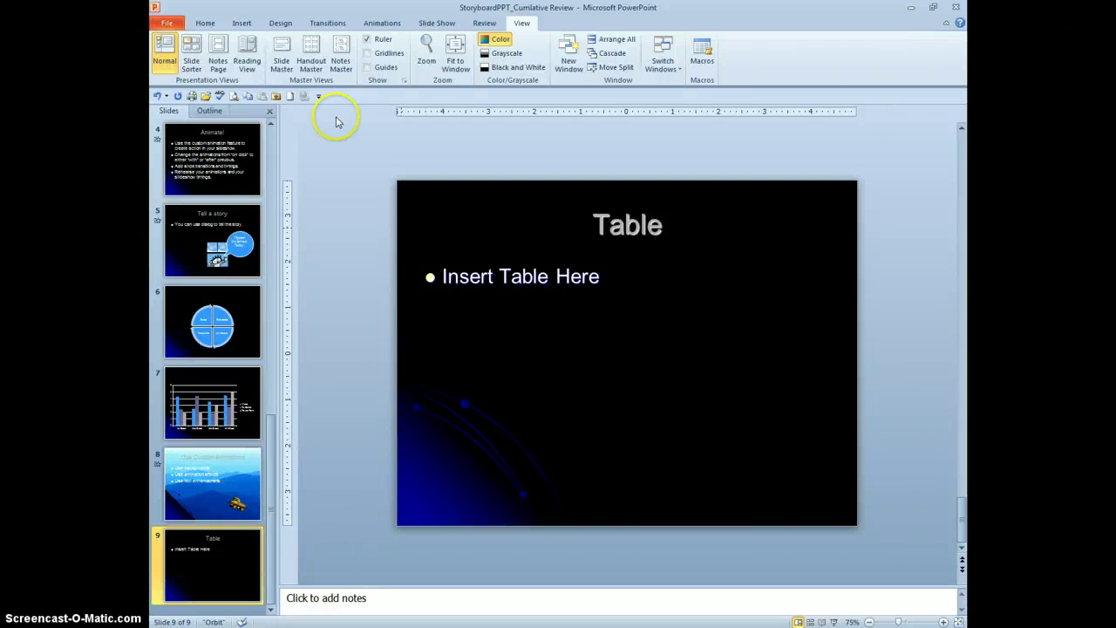
pyautogui.click(168, 23)
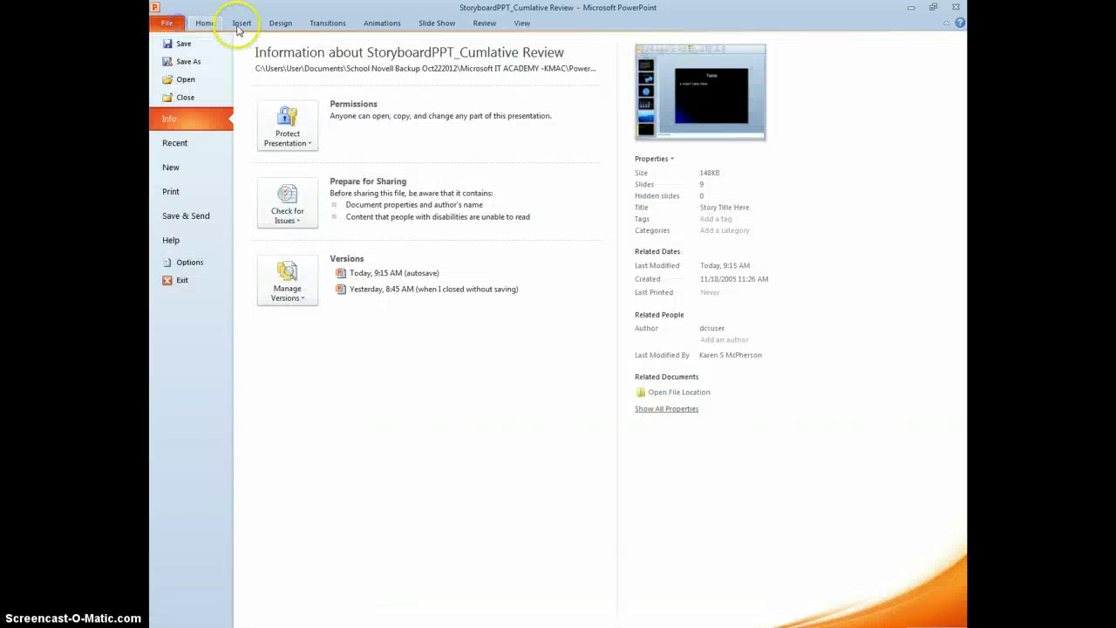
pyautogui.click(246, 22)
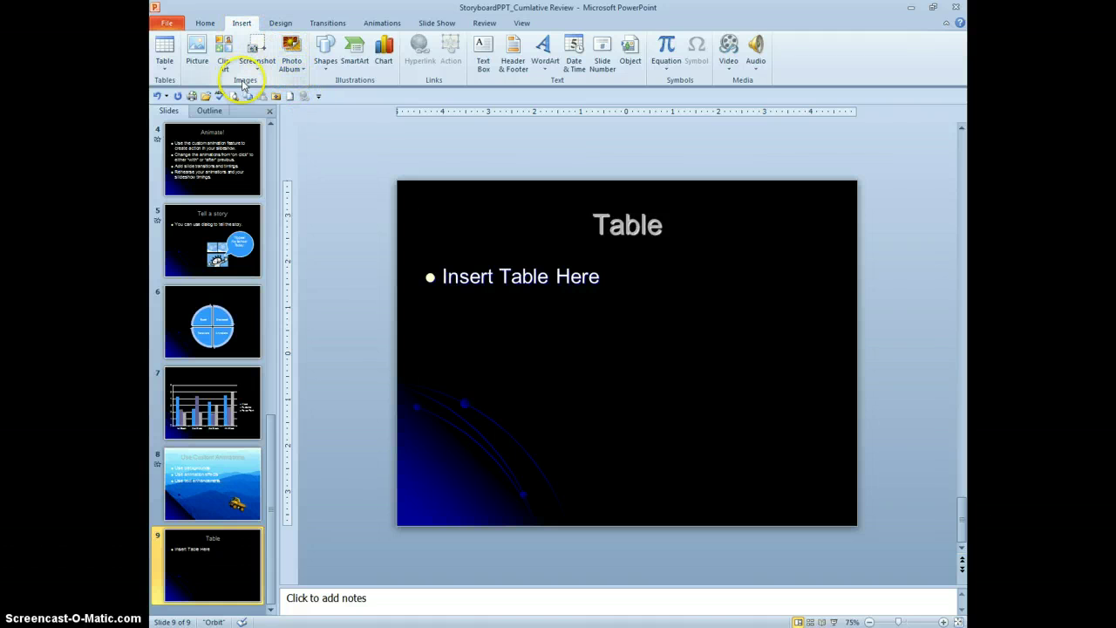
pyautogui.click(301, 71)
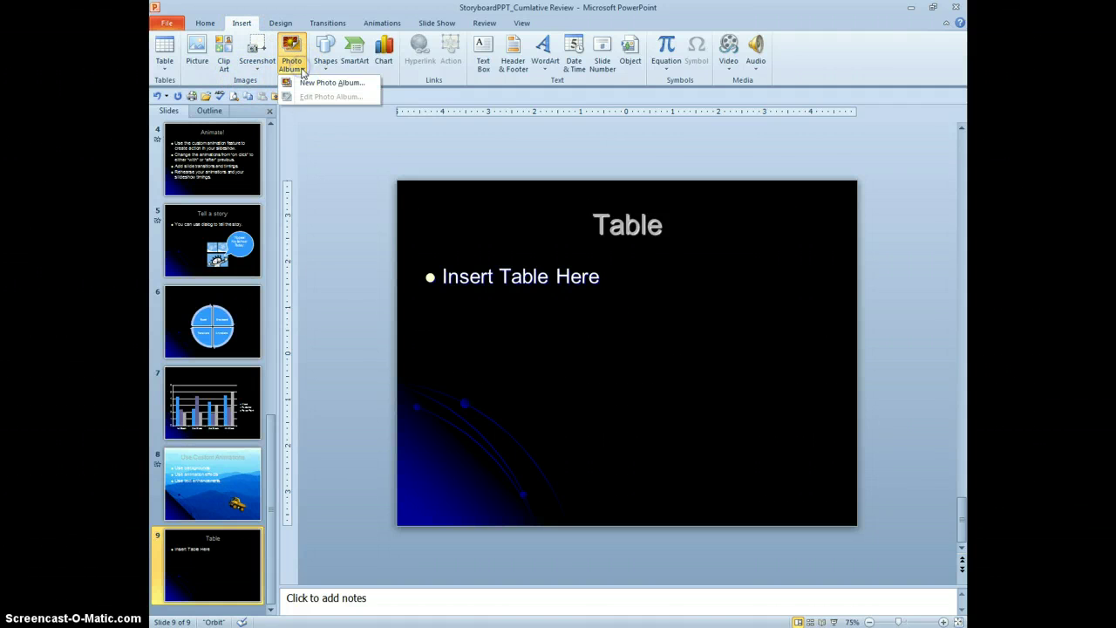
pyautogui.click(307, 84)
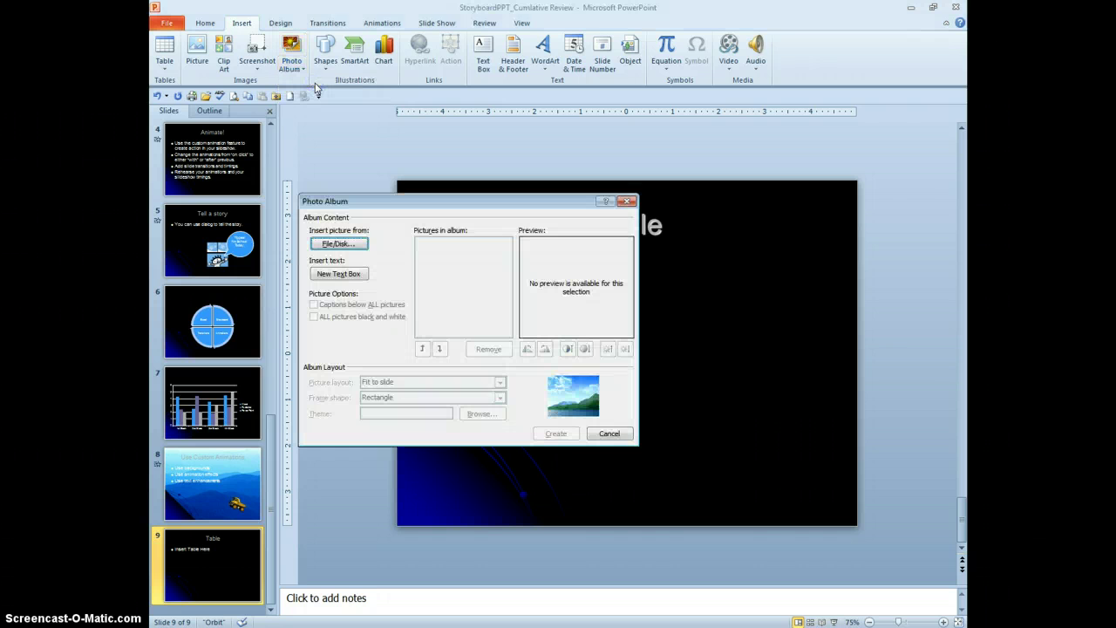
# Browse to the My Pictures folder as the source of the album's pictures from disk
pyautogui.click(355, 242)
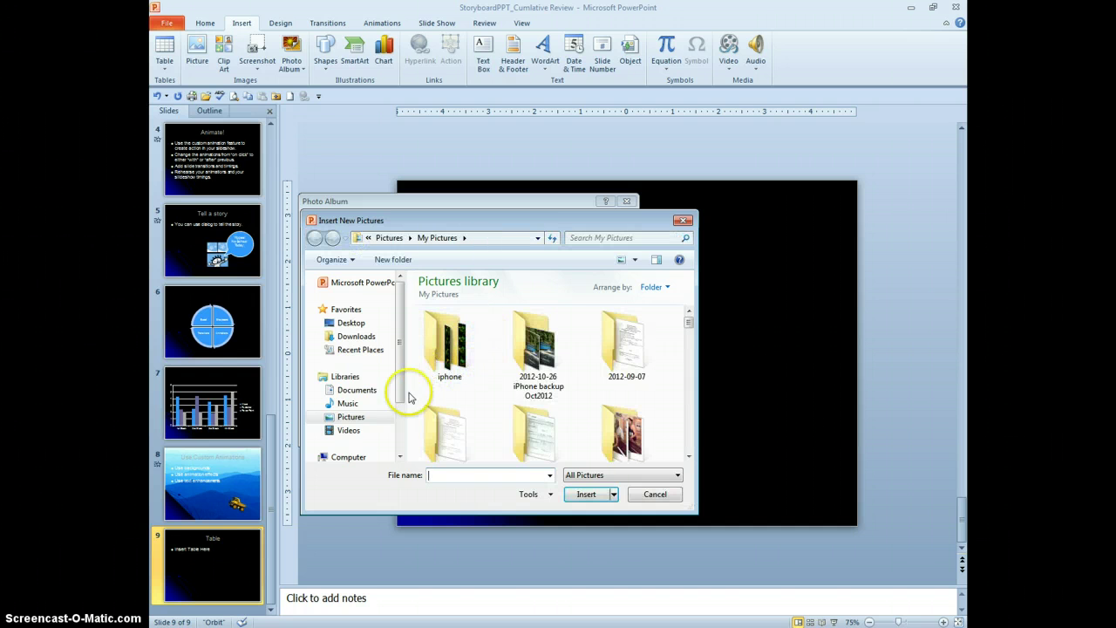
pyautogui.click(320, 417)
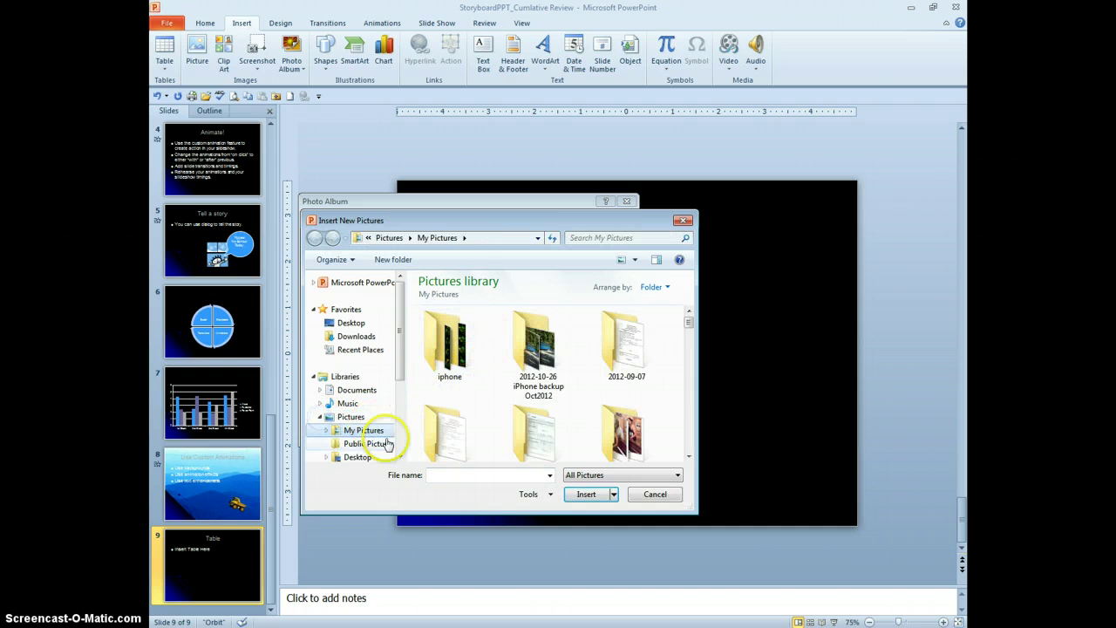
pyautogui.click(325, 434)
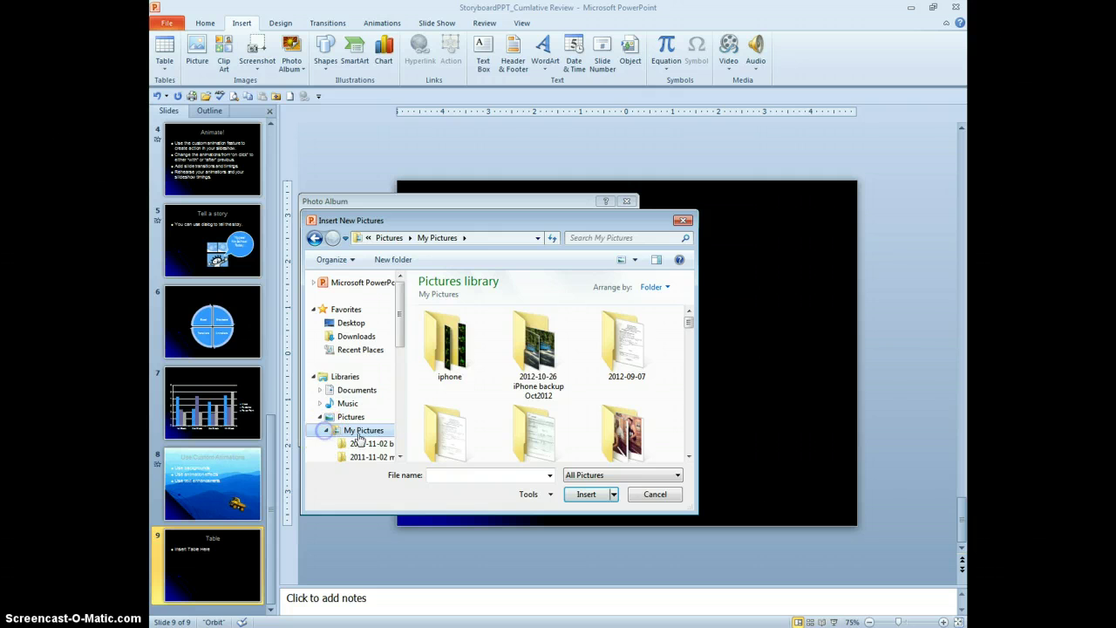
pyautogui.scroll(-2, 387, 383)
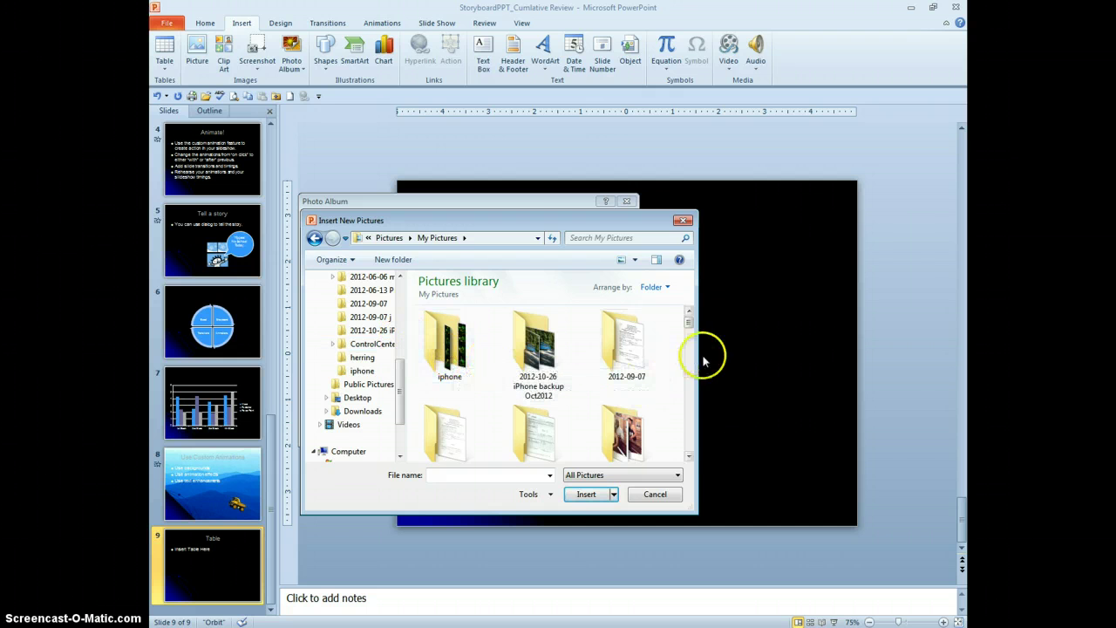
# Add the pictures logo1, NHS Pic, blogger logo and word press to the photo album
pyautogui.click(688, 456)
pyautogui.click(689, 456)
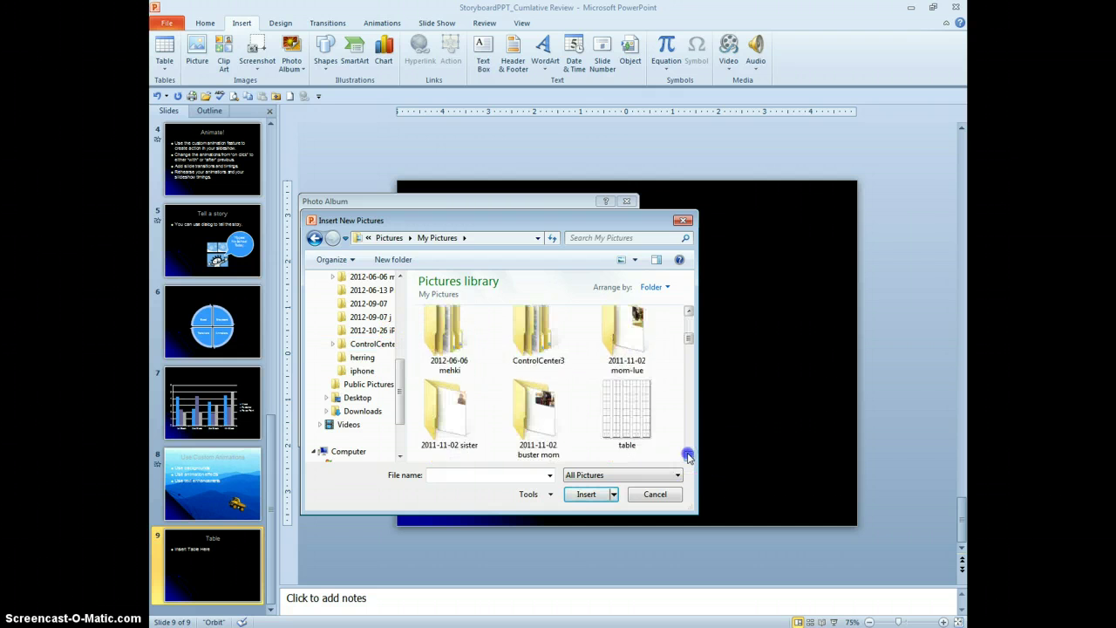
pyautogui.click(689, 455)
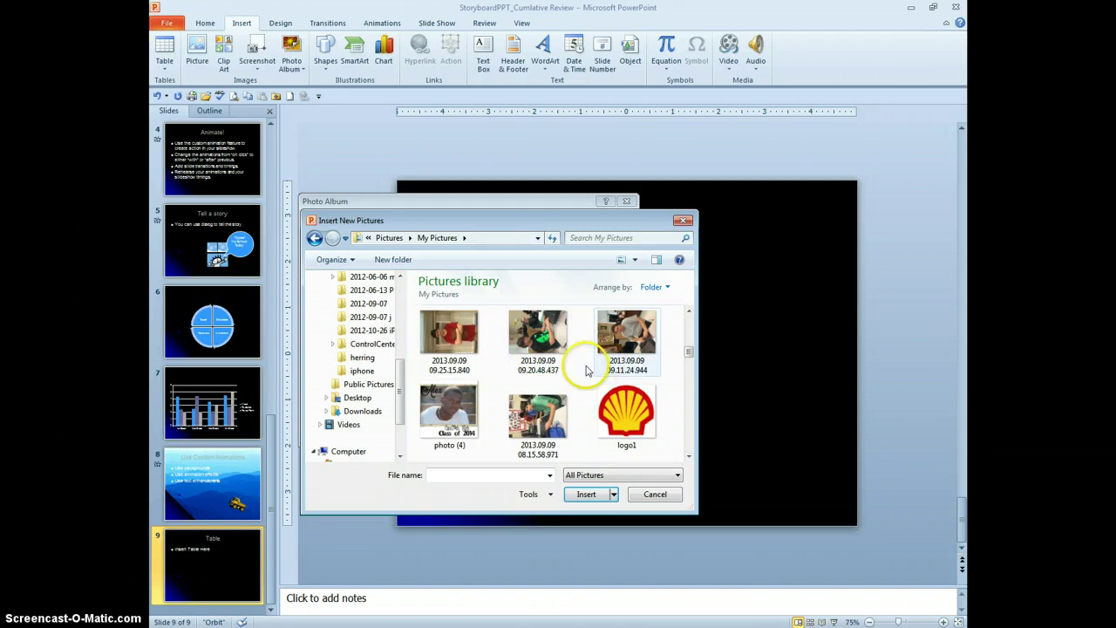
pyautogui.click(462, 347)
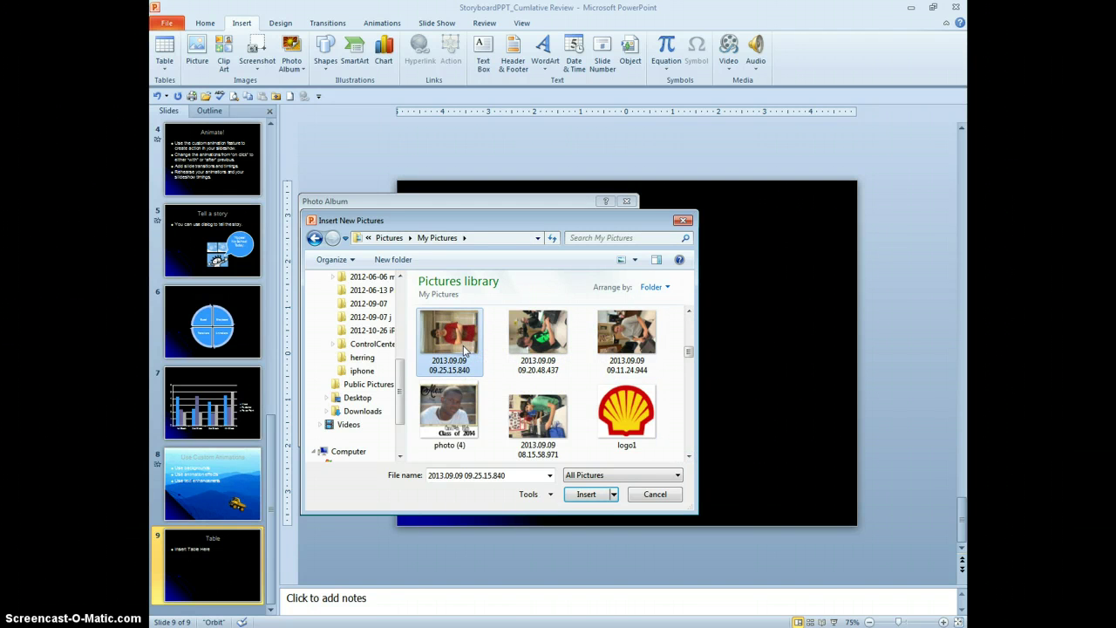
pyautogui.click(680, 433)
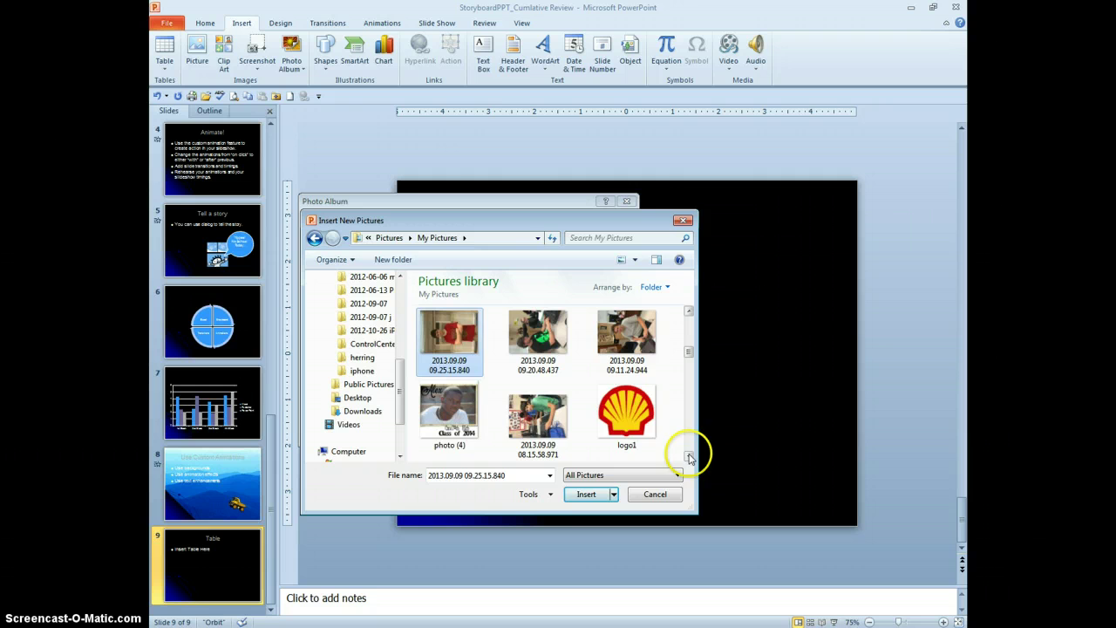
pyautogui.click(689, 458)
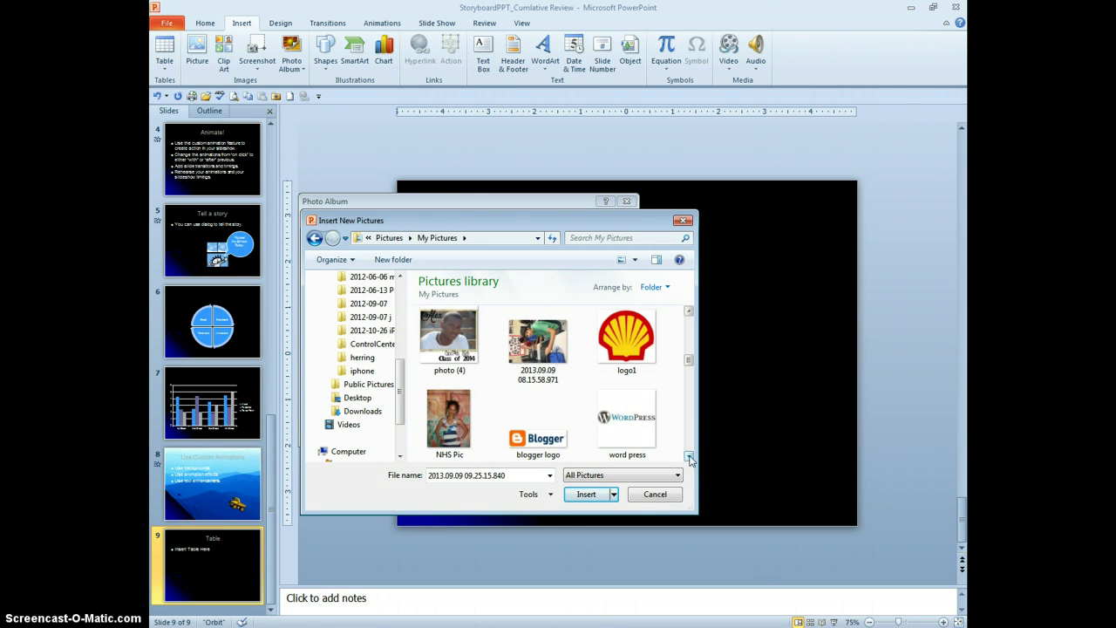
pyautogui.click(626, 340)
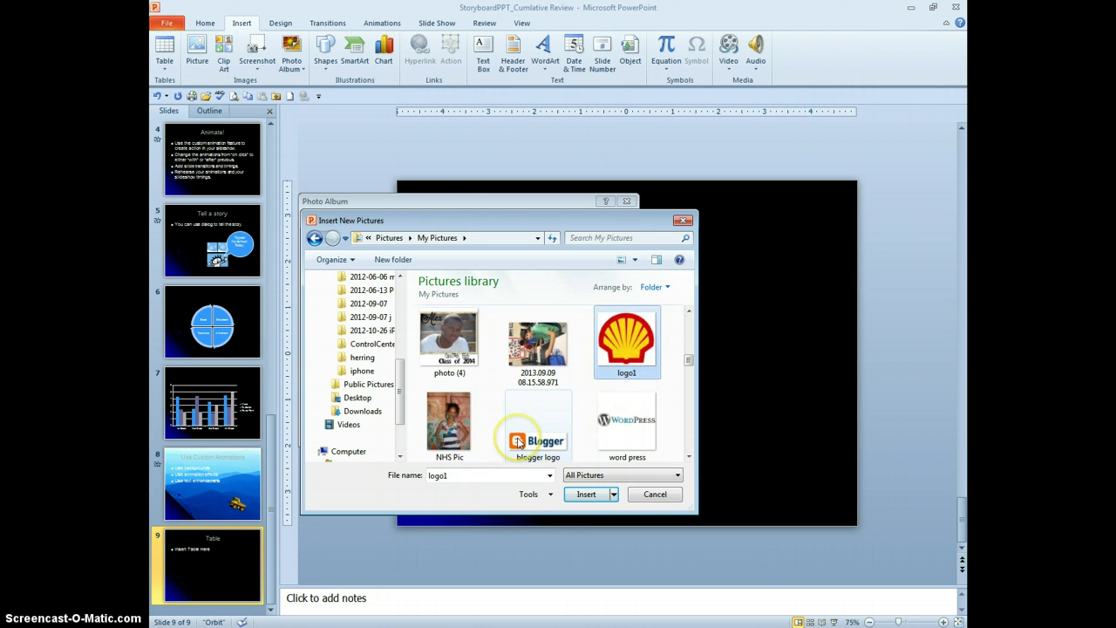
pyautogui.keyDown('shift'); pyautogui.click(641, 425); pyautogui.keyUp('shift')
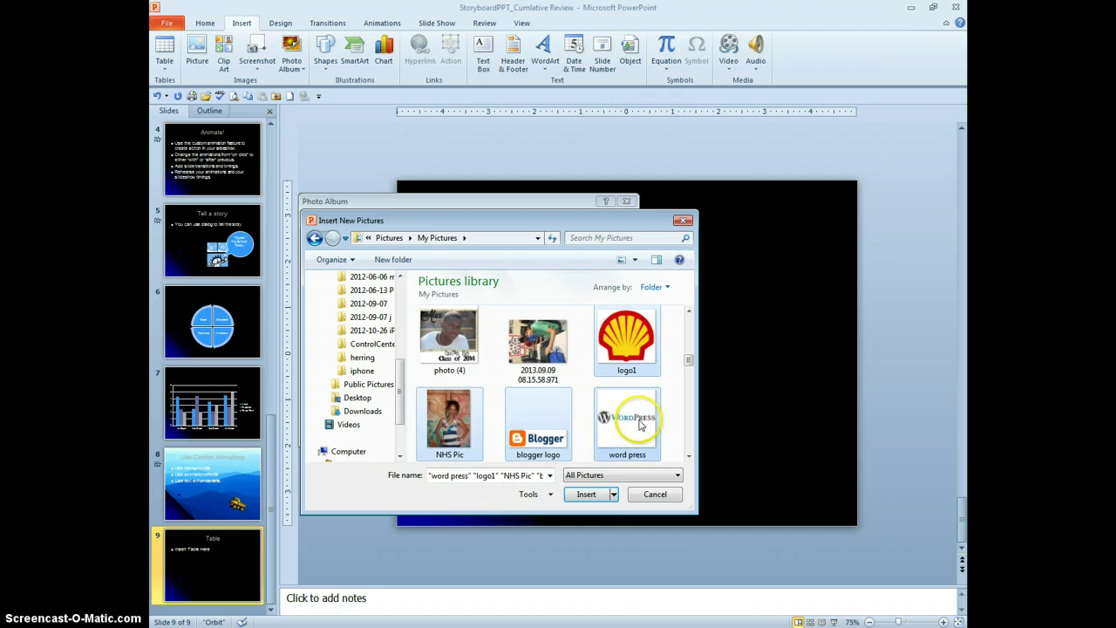
pyautogui.click(586, 495)
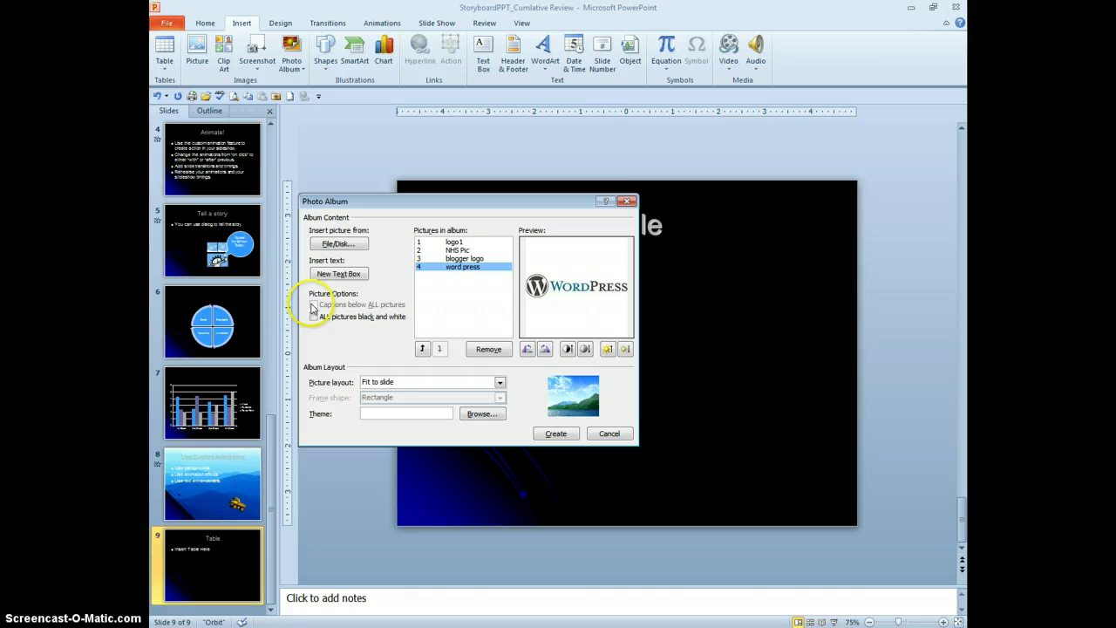
# Lay out the photo album with 2 pictures per slide, captions below all pictures, and the Simple Frame, White frame shape
pyautogui.click(456, 251)
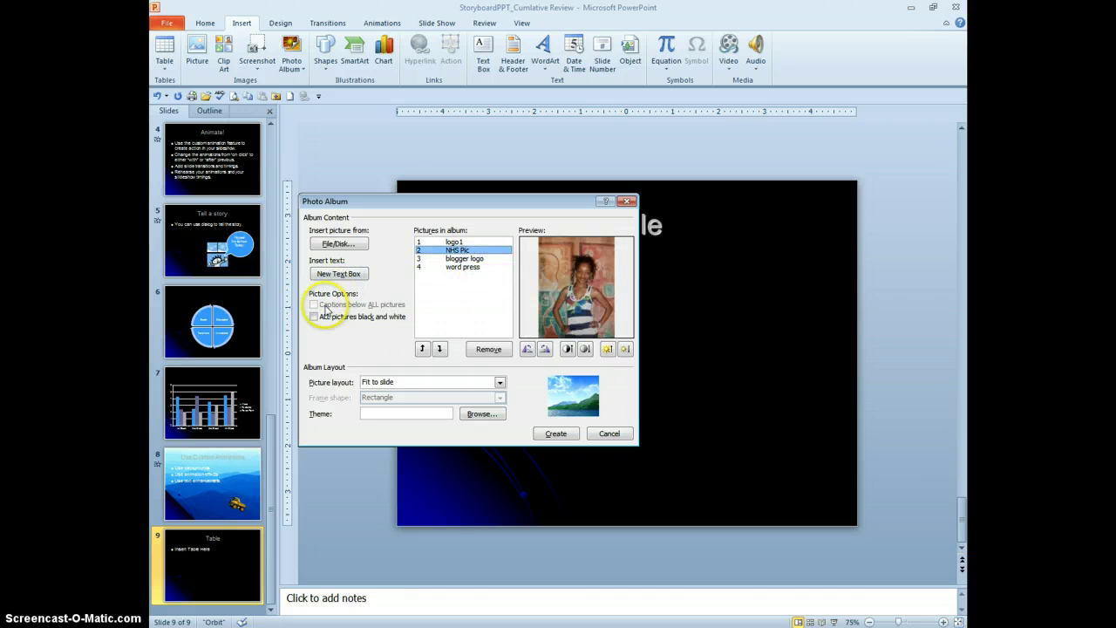
pyautogui.click(426, 381)
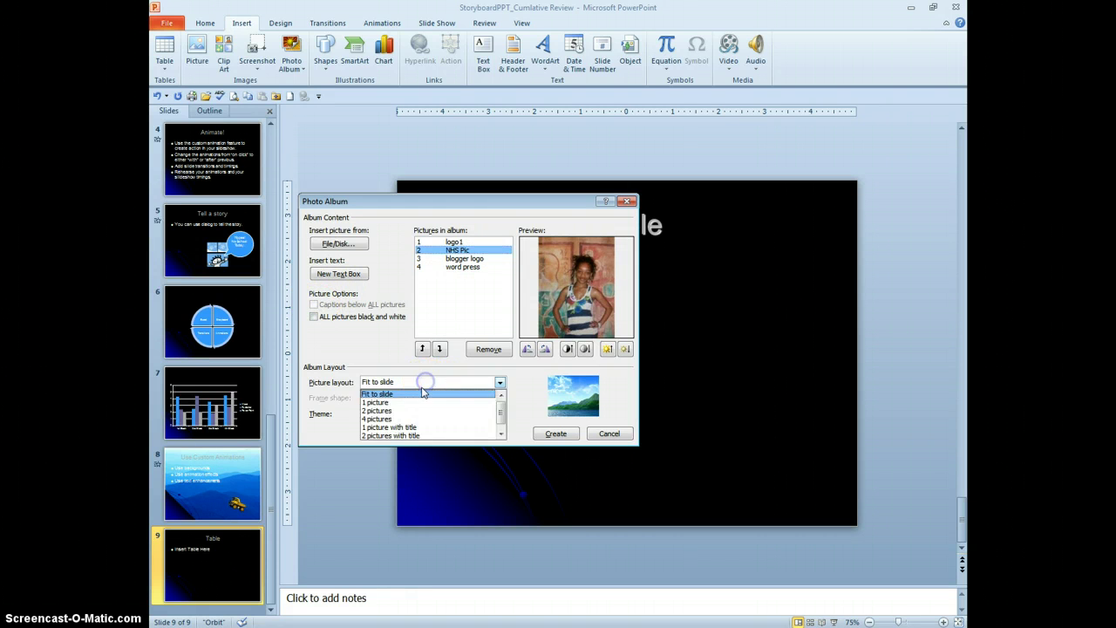
pyautogui.click(385, 411)
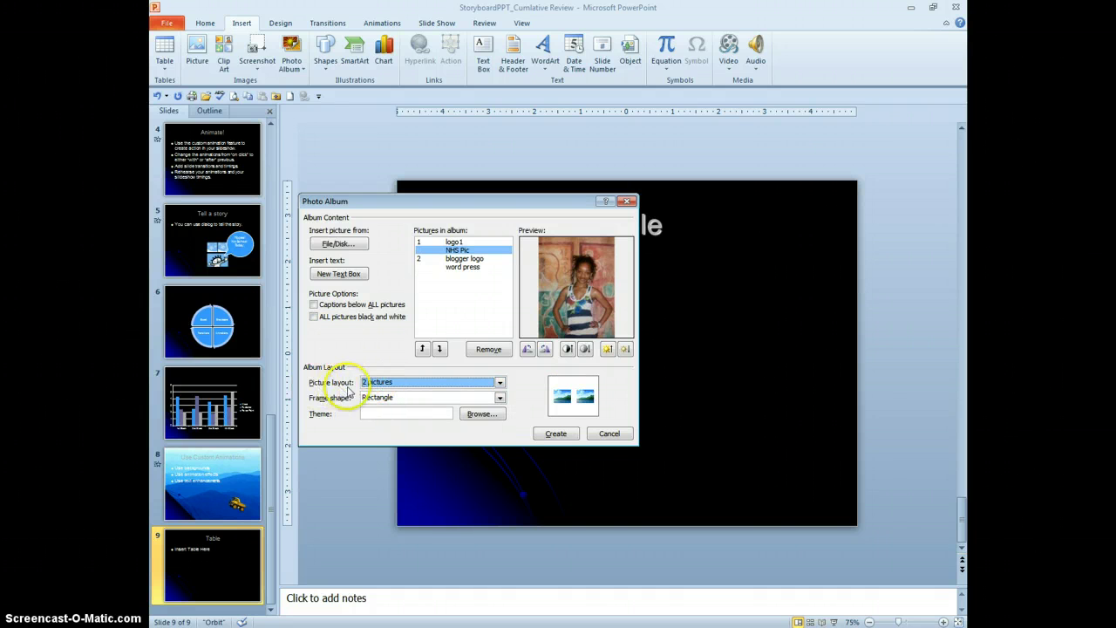
pyautogui.click(313, 304)
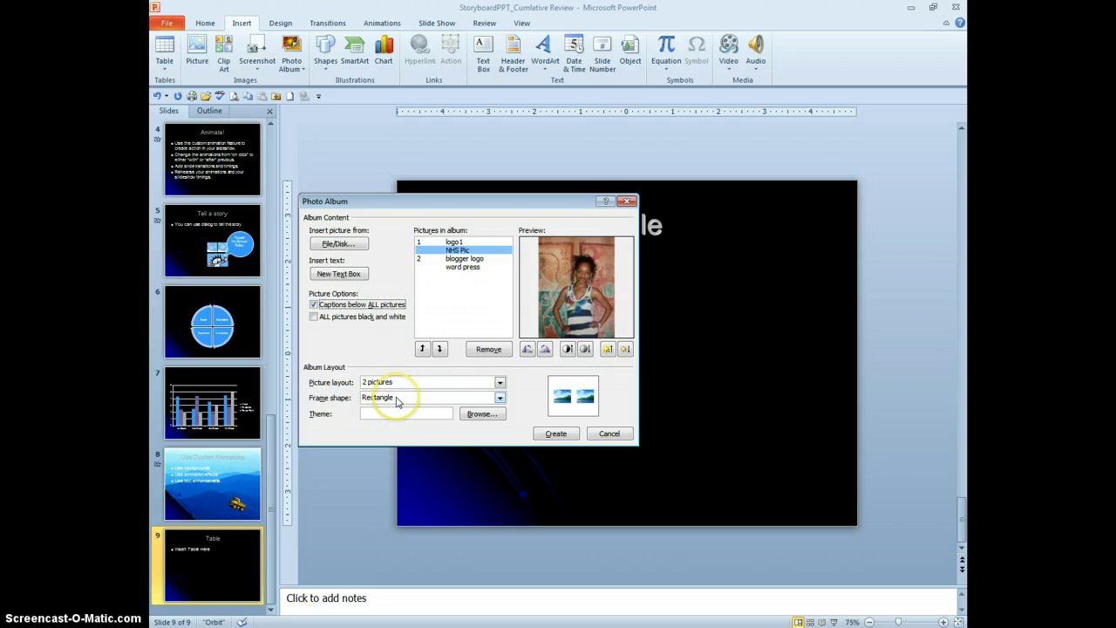
pyautogui.moveTo(396, 400); pyautogui.dragTo(389, 426)
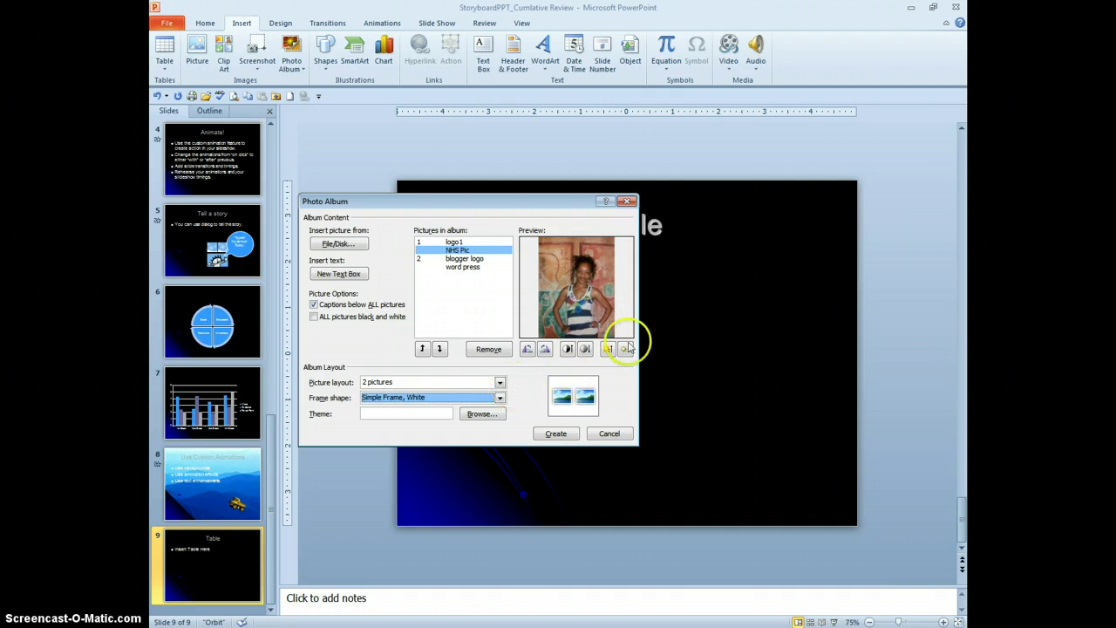
# Increase the brightness and contrast of the NHS Pic picture in the photo album
pyautogui.click(455, 241)
pyautogui.click(465, 250)
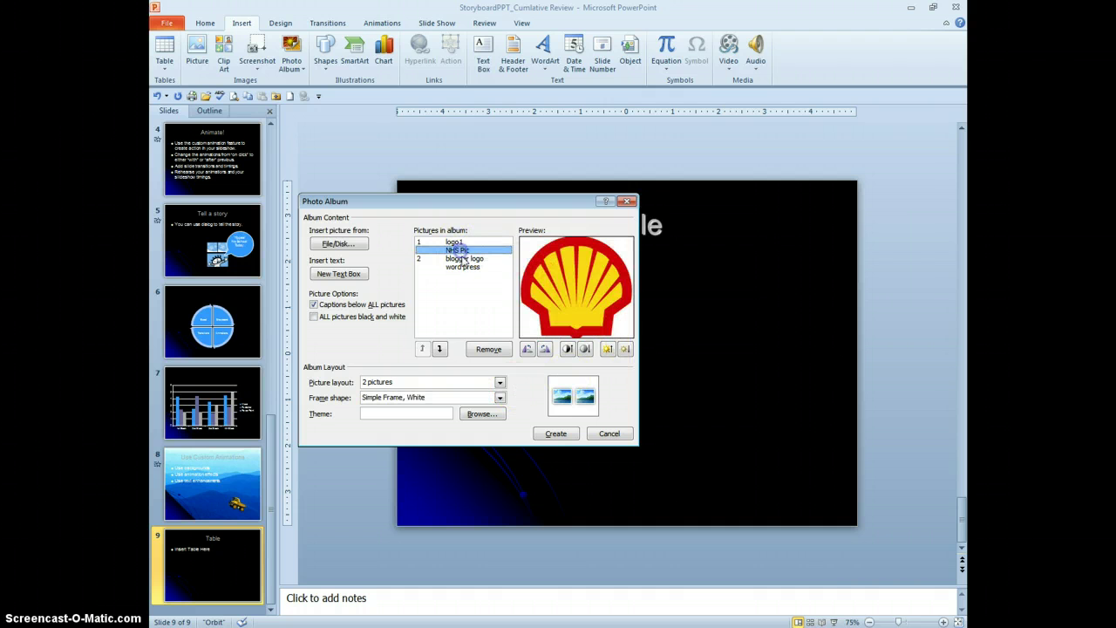
pyautogui.click(608, 350)
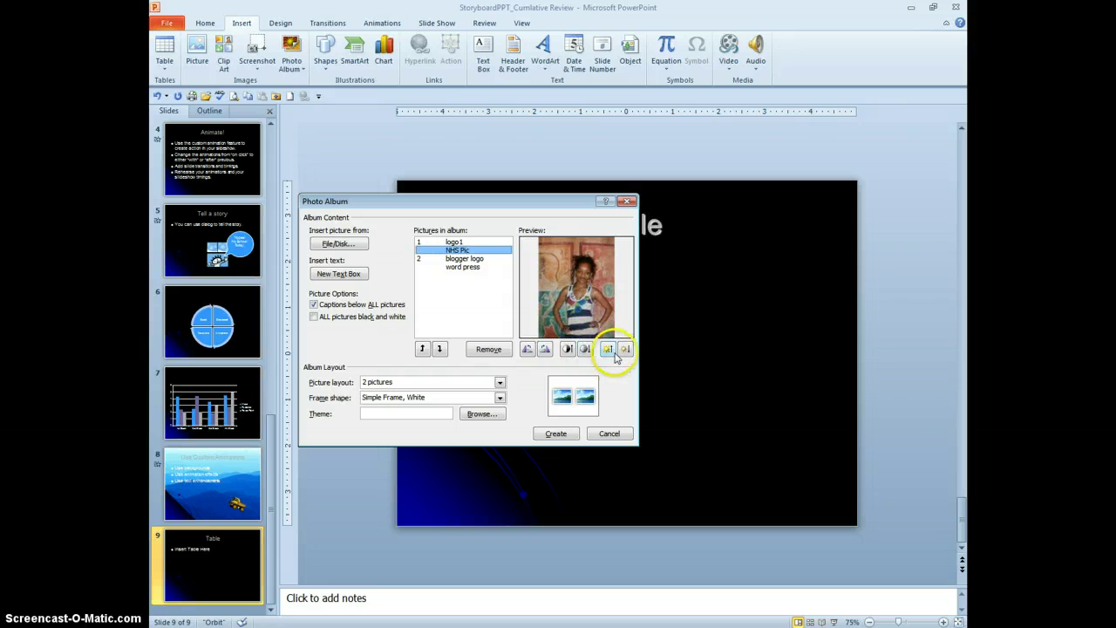
pyautogui.click(608, 350)
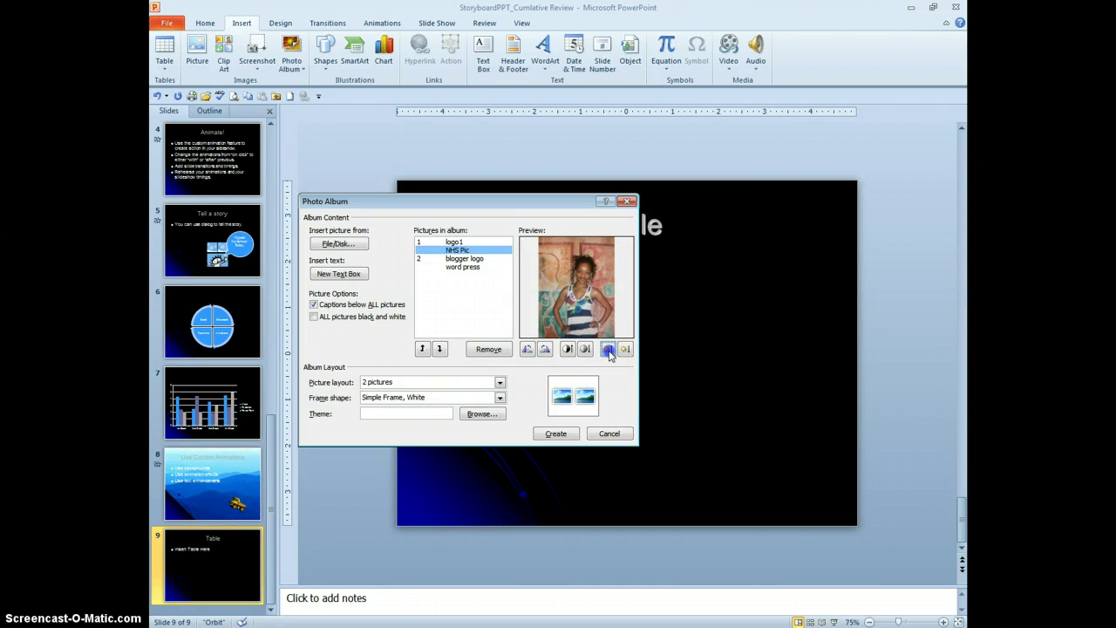
pyautogui.click(568, 350)
pyautogui.click(511, 399)
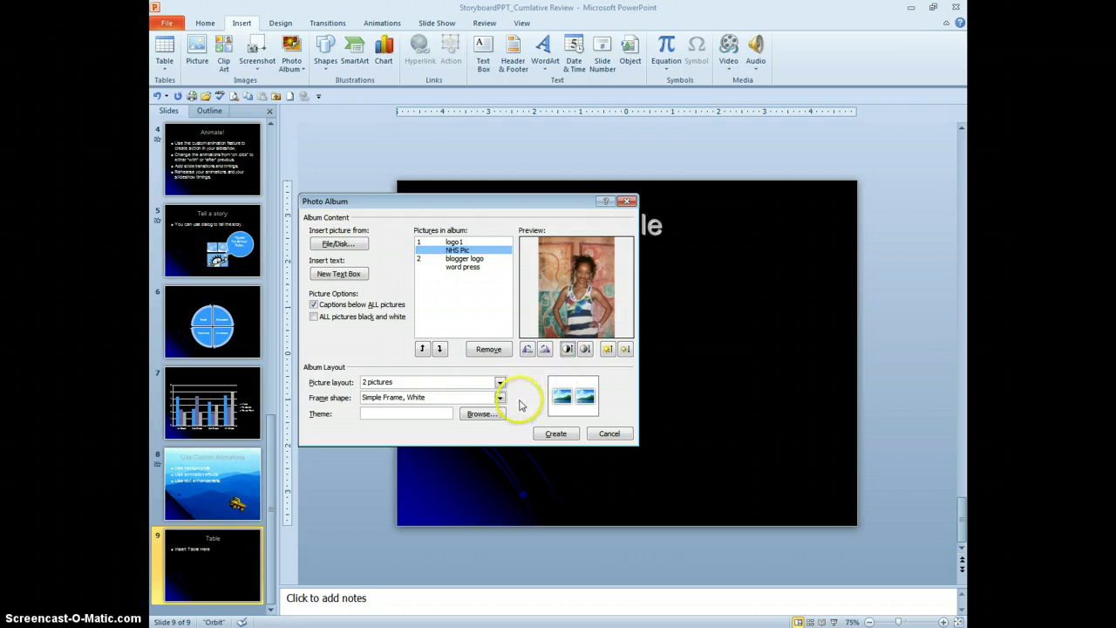
# Create the photo album and view its two picture slides
pyautogui.click(556, 433)
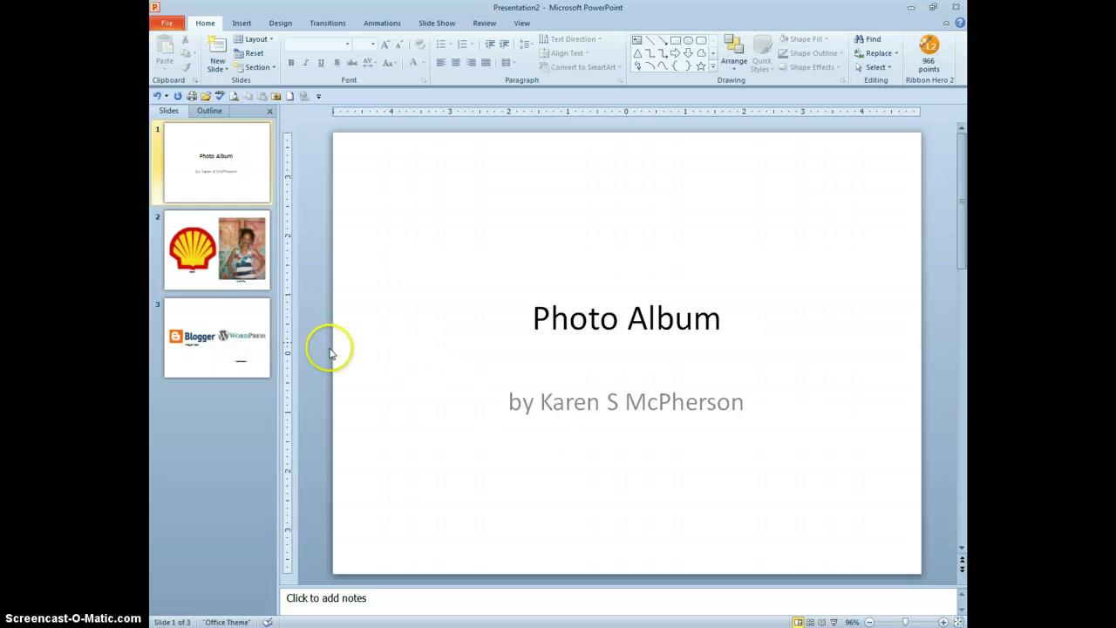
pyautogui.click(236, 253)
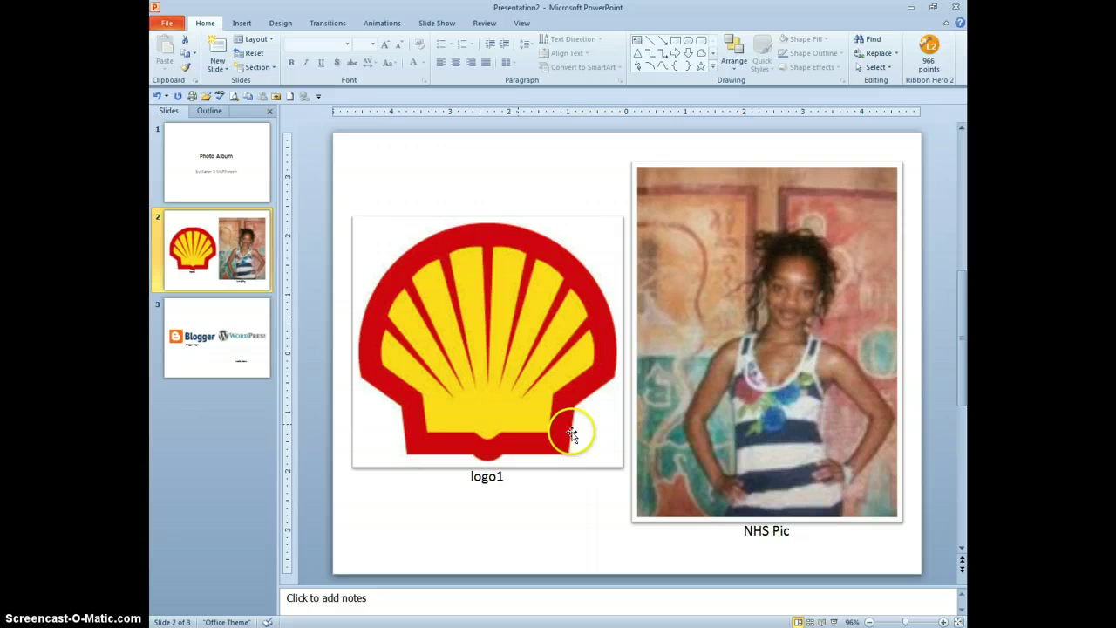
pyautogui.click(238, 354)
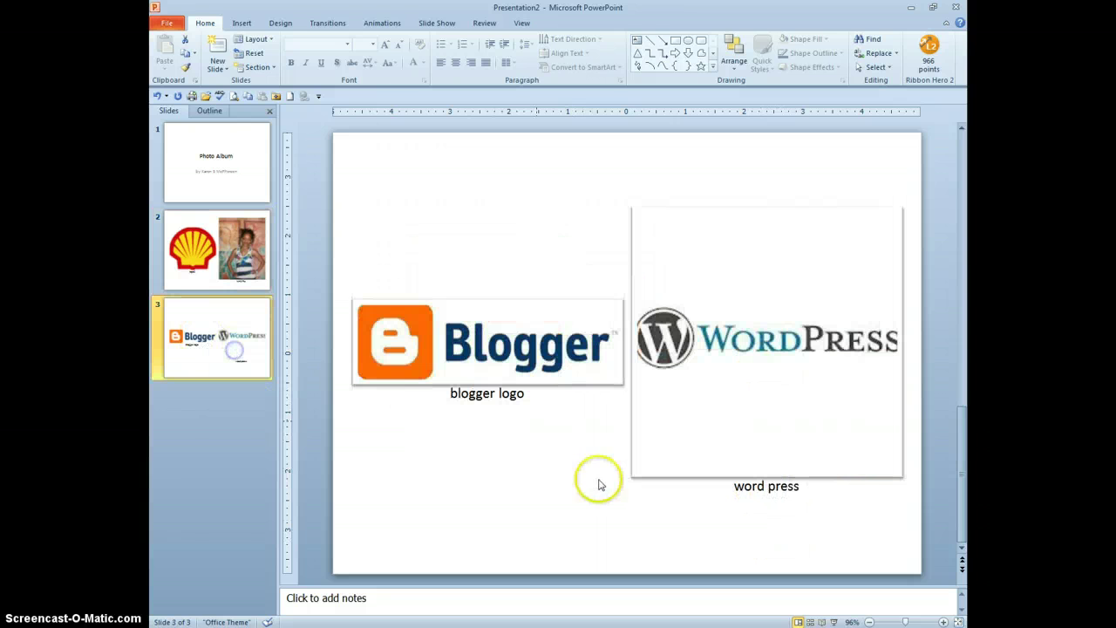
pyautogui.click(510, 402)
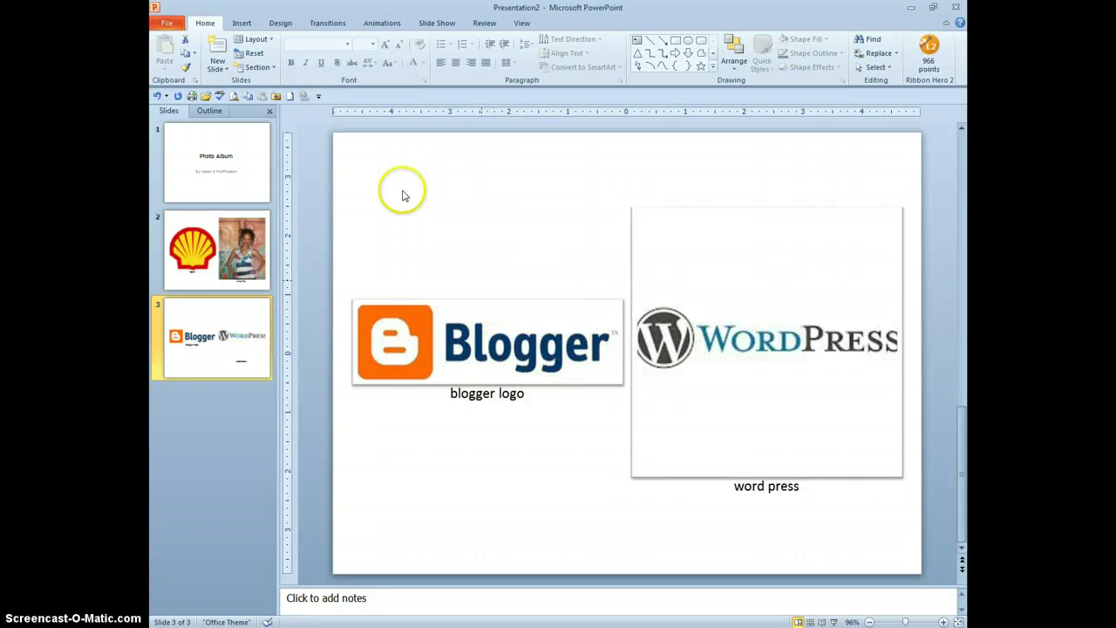
# Edit the photo album to rotate the blogger logo 90° clockwise, update it, and view slide 3
pyautogui.rightClick(236, 257)
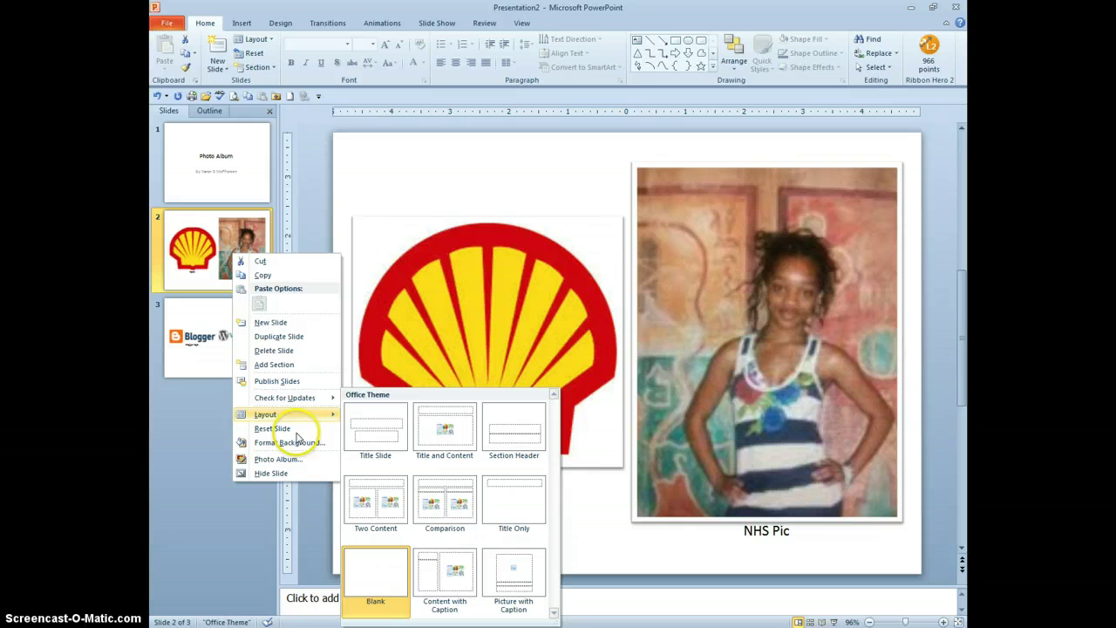
pyautogui.click(293, 462)
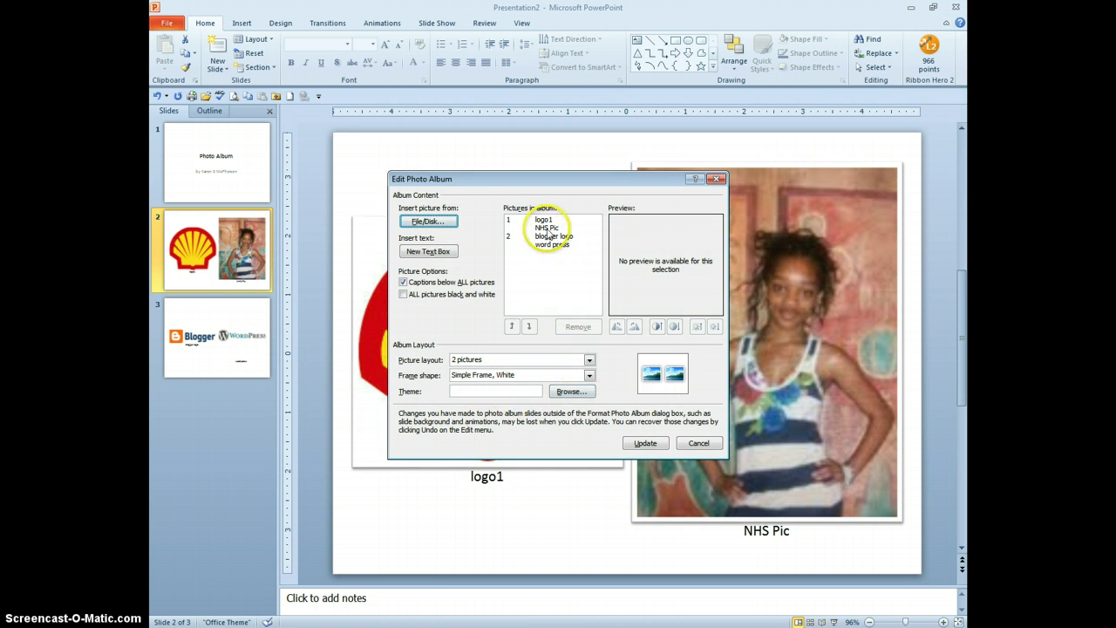
pyautogui.click(548, 229)
pyautogui.click(554, 236)
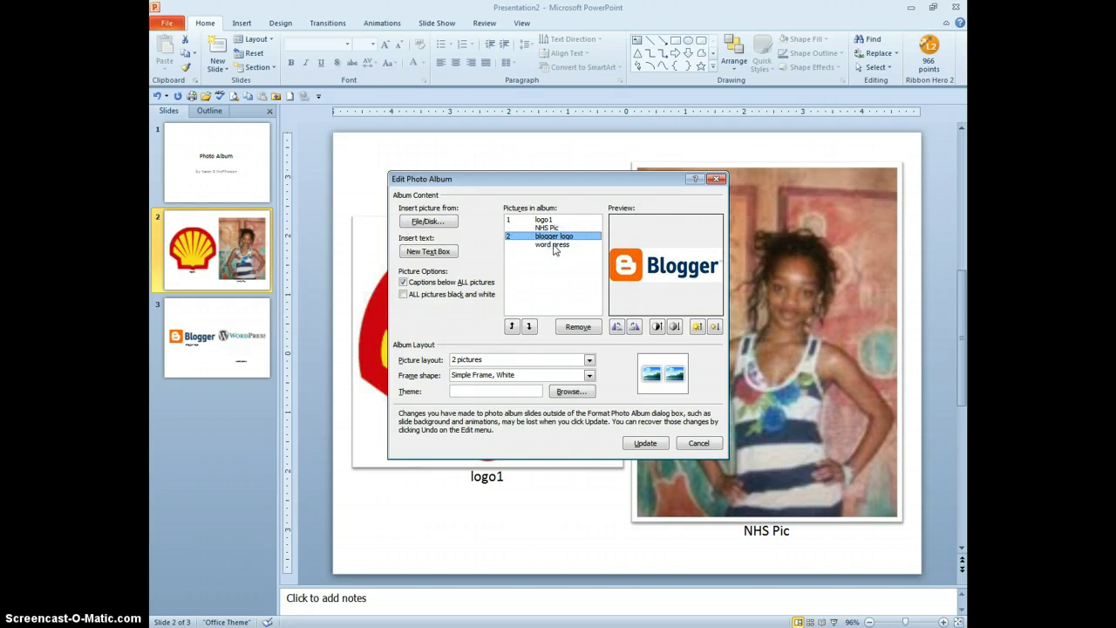
pyautogui.click(635, 327)
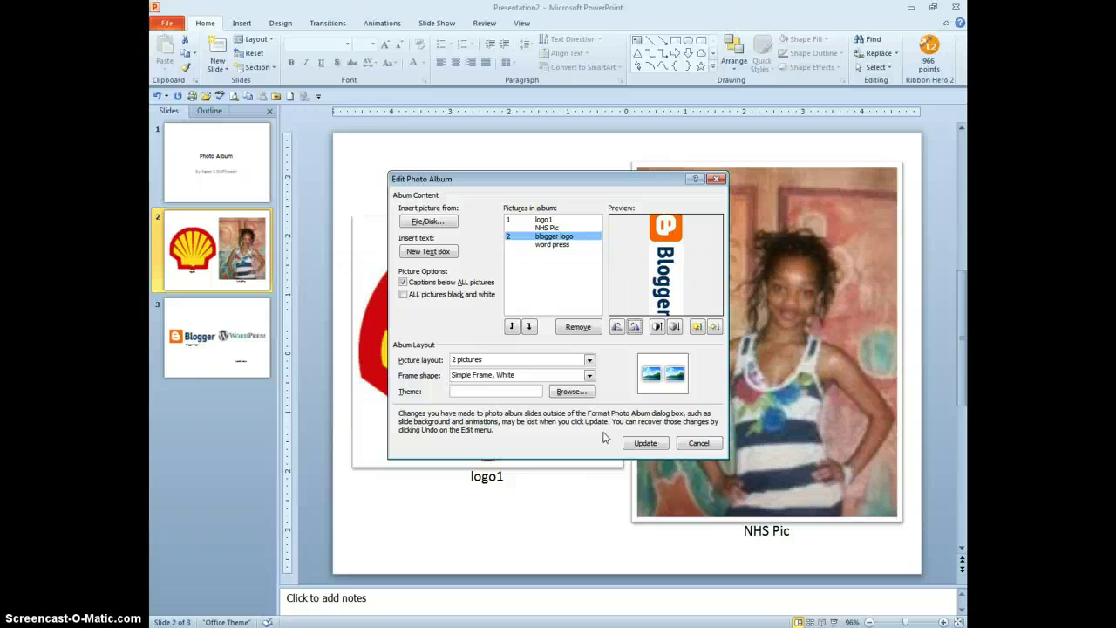
pyautogui.click(652, 444)
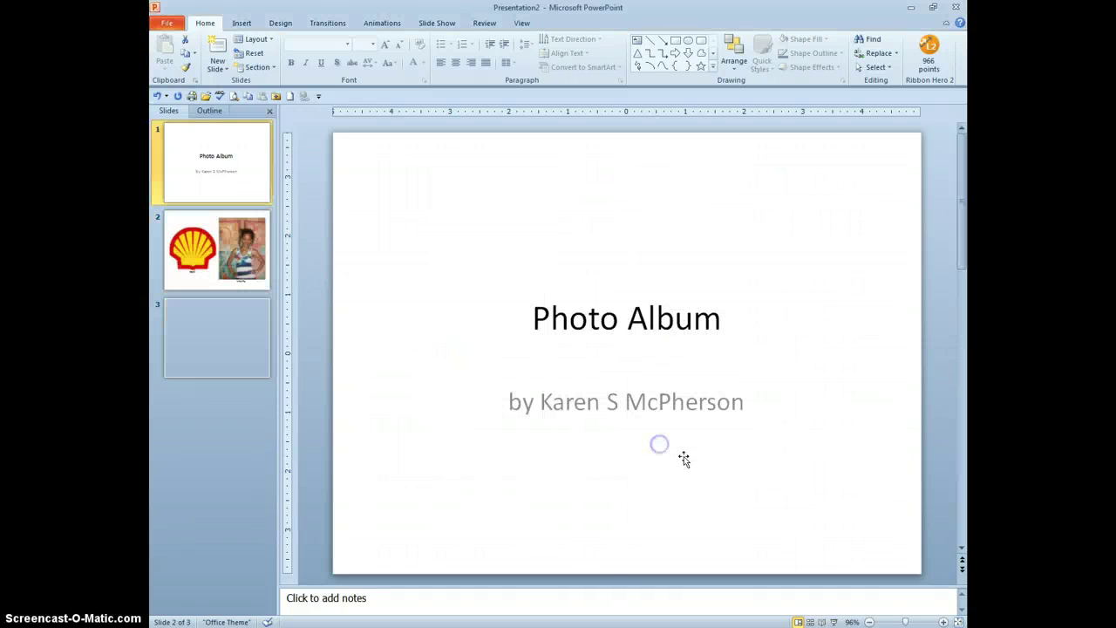
pyautogui.click(238, 359)
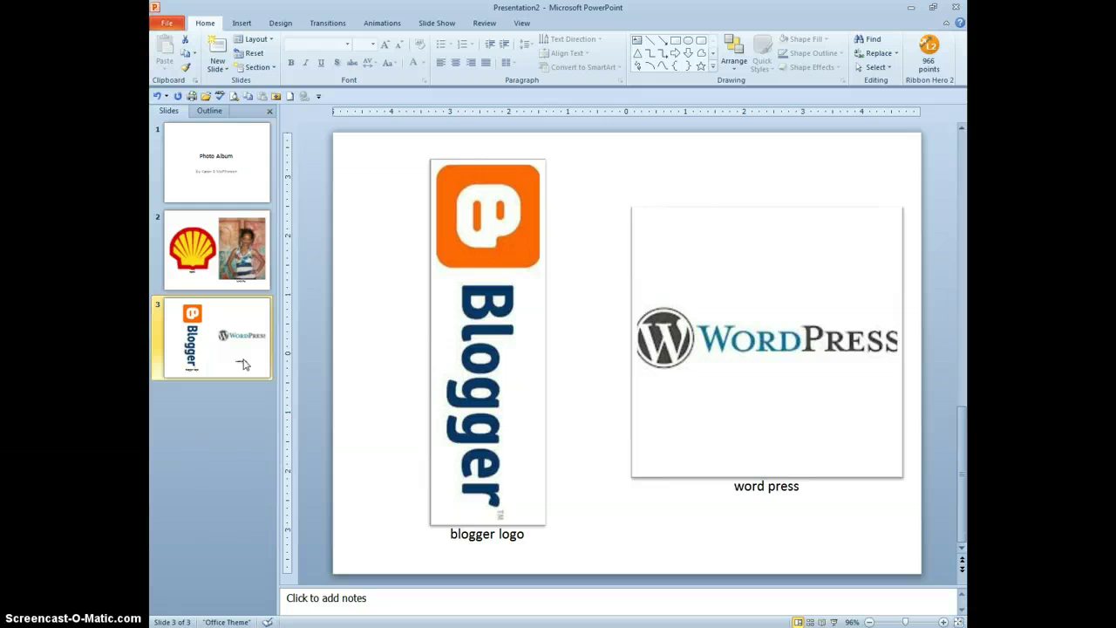
# Save the album to the Desktop as a PowerPoint Presentation named "Sample_Photo Album_" followed by the author's nickname
pyautogui.click(166, 22)
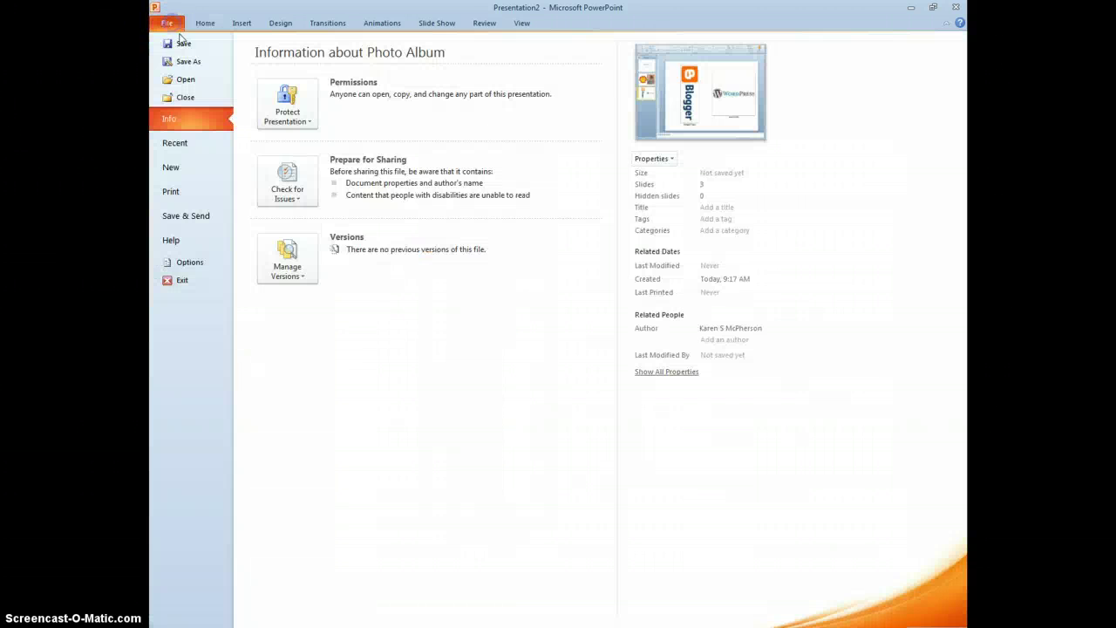
pyautogui.click(188, 61)
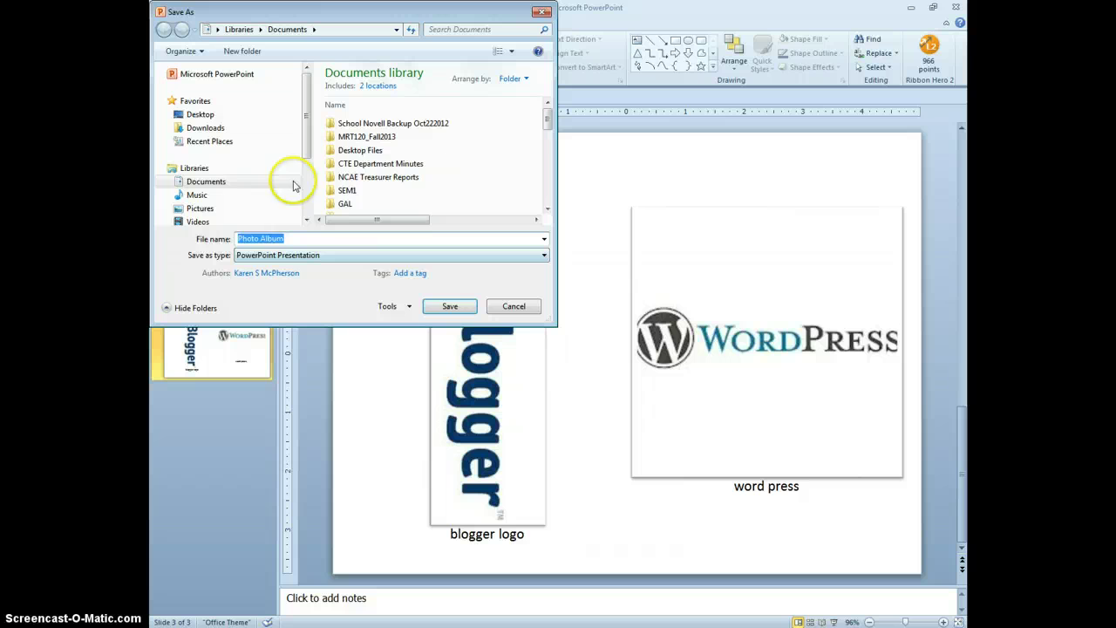
pyautogui.click(199, 114)
pyautogui.click(297, 239)
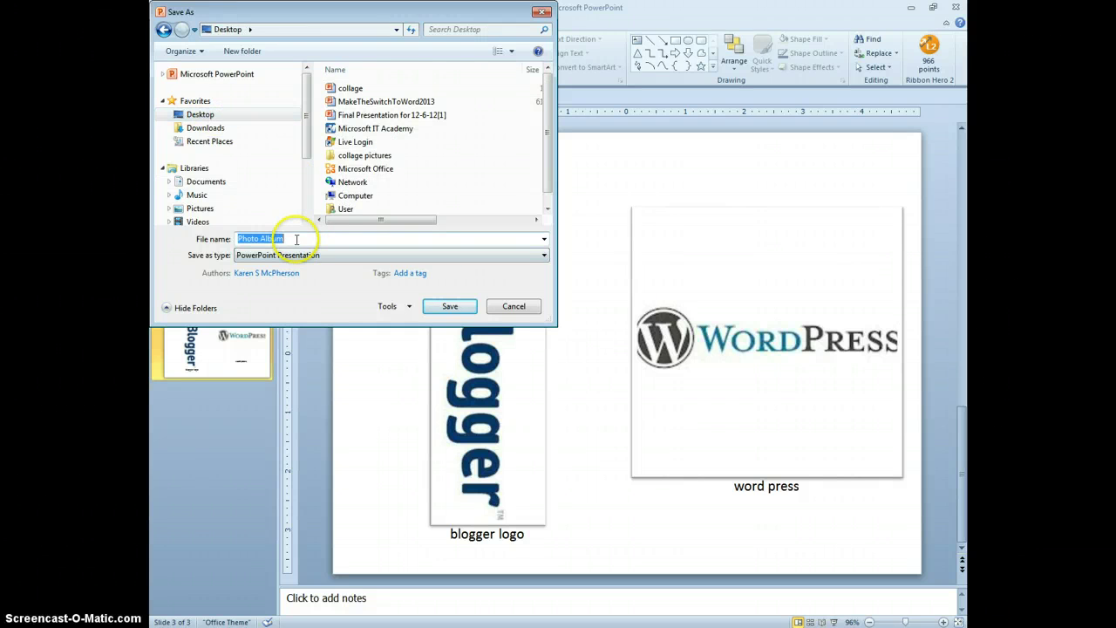
pyautogui.click(266, 239)
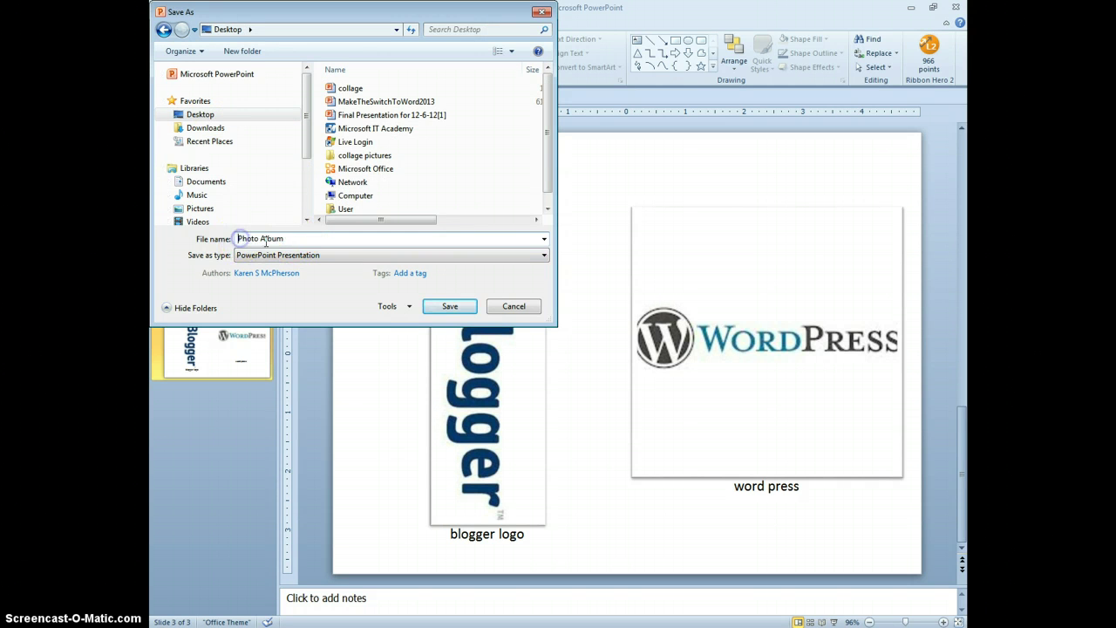
pyautogui.press('Home')
pyautogui.write('Sample')
pyautogui.click(316, 238)
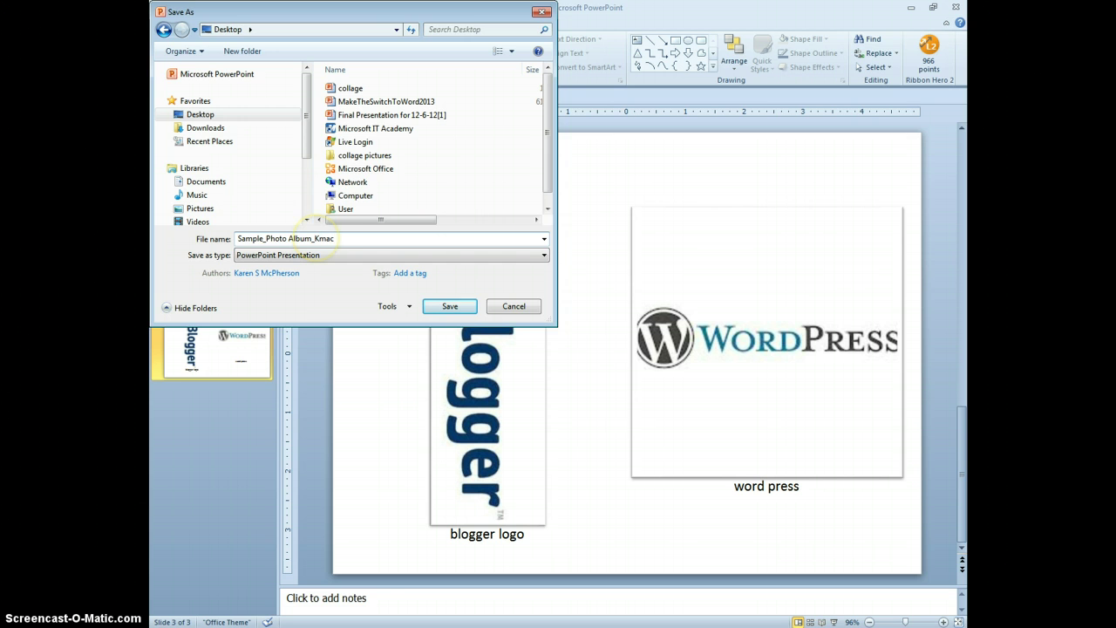
pyautogui.click(439, 306)
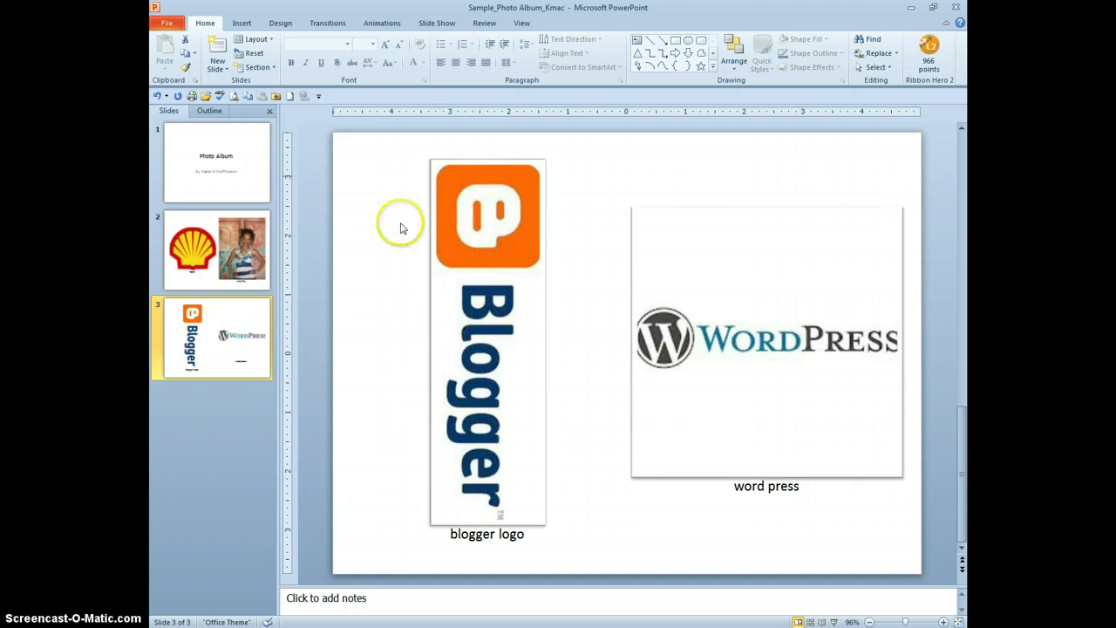
# Close the photo album presentation and go to slide 1 of the storyboard presentation
pyautogui.click(167, 22)
pyautogui.click(185, 96)
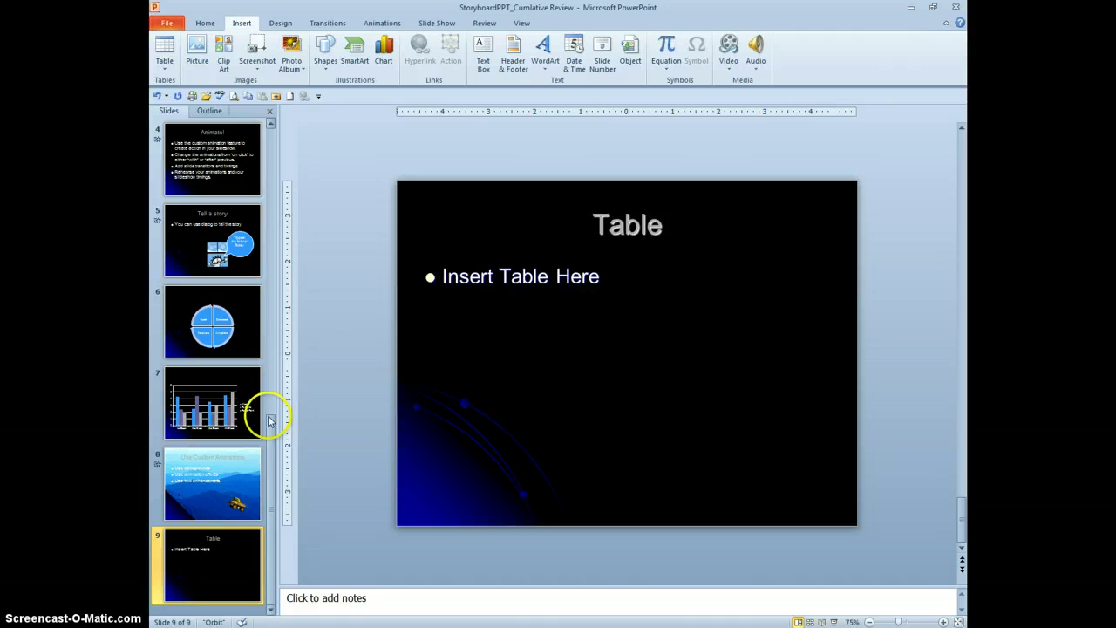
pyautogui.moveTo(273, 411); pyautogui.dragTo(271, 166)
pyautogui.click(229, 171)
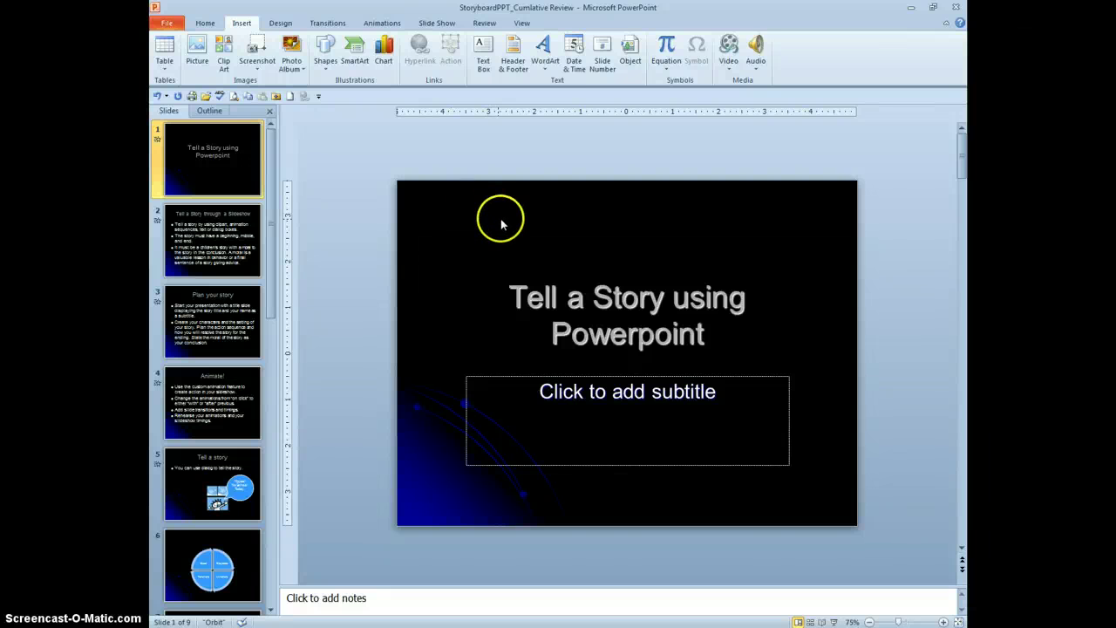
# Set the slide height to 8 inches and the notes, handouts and outline orientation to Landscape in the page setup
pyautogui.click(280, 23)
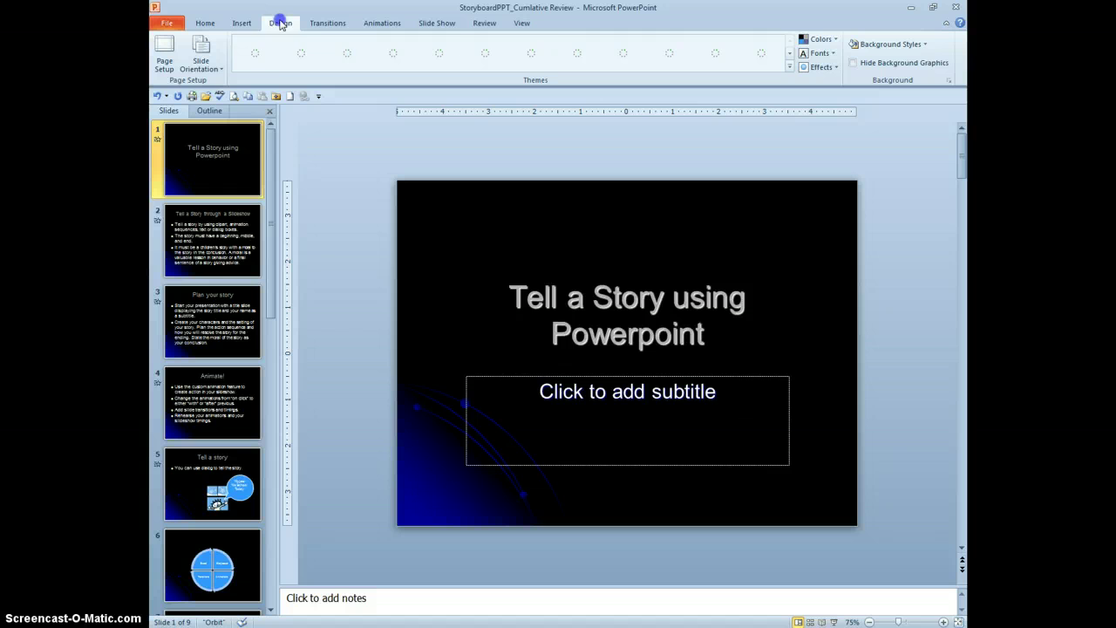
pyautogui.click(166, 66)
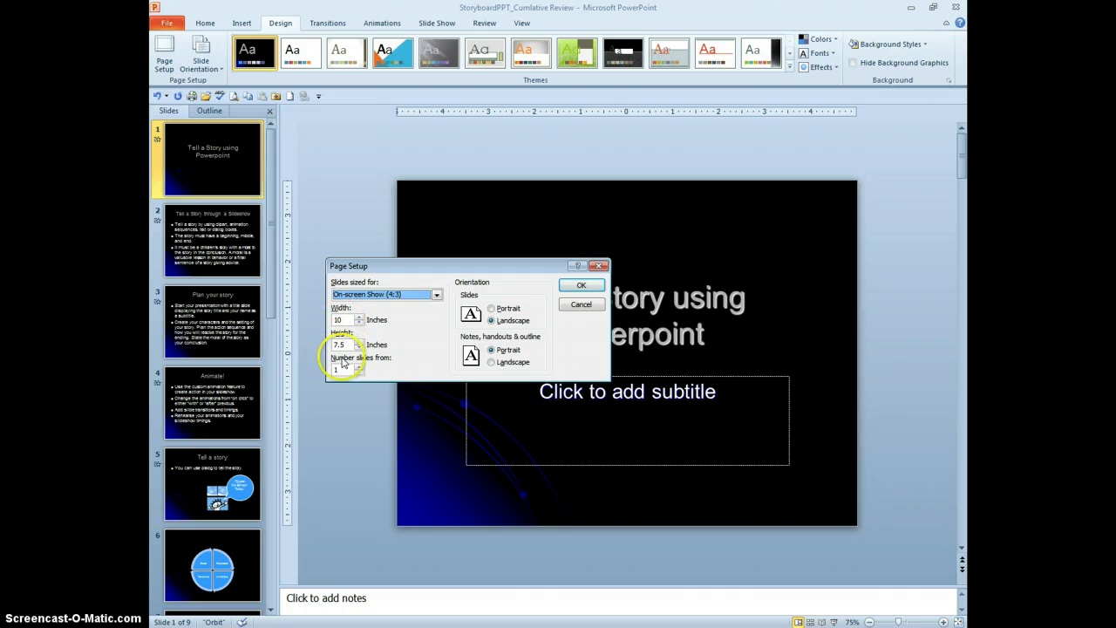
pyautogui.moveTo(345, 345); pyautogui.dragTo(324, 347)
pyautogui.write('8')
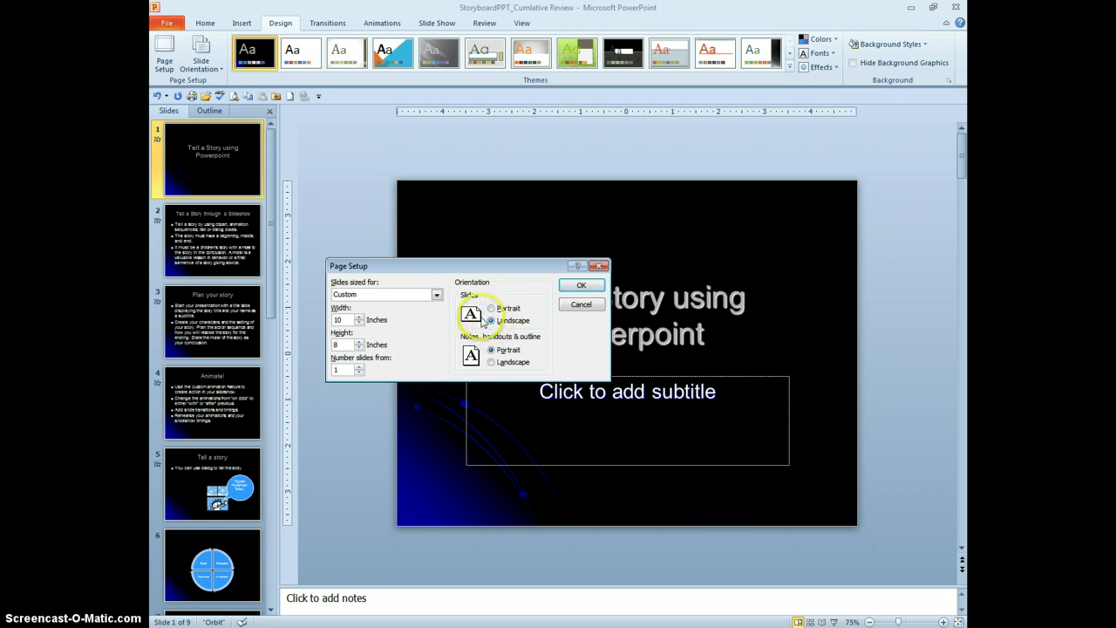
pyautogui.click(493, 361)
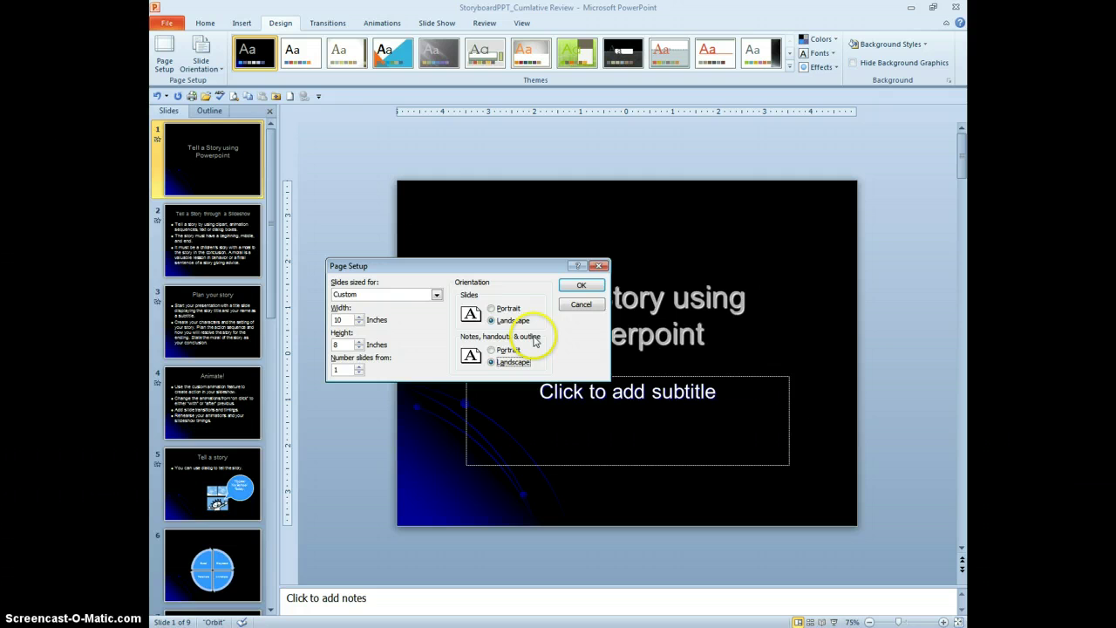
pyautogui.click(581, 286)
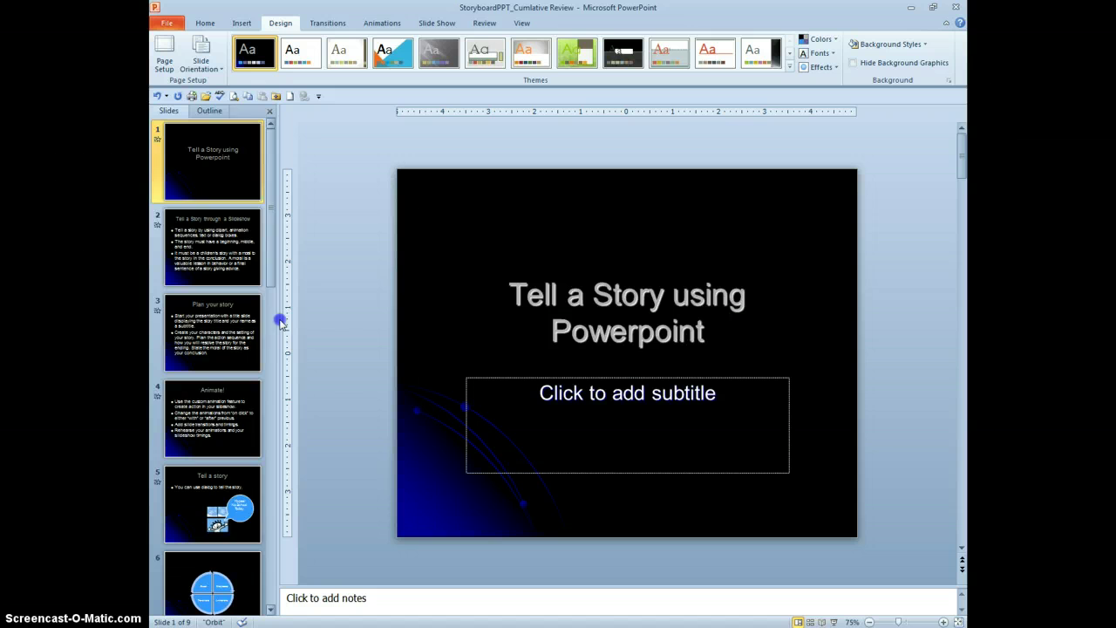
# Duplicate slide 8, "Use Custom Animations", and select the copy
pyautogui.click(275, 468)
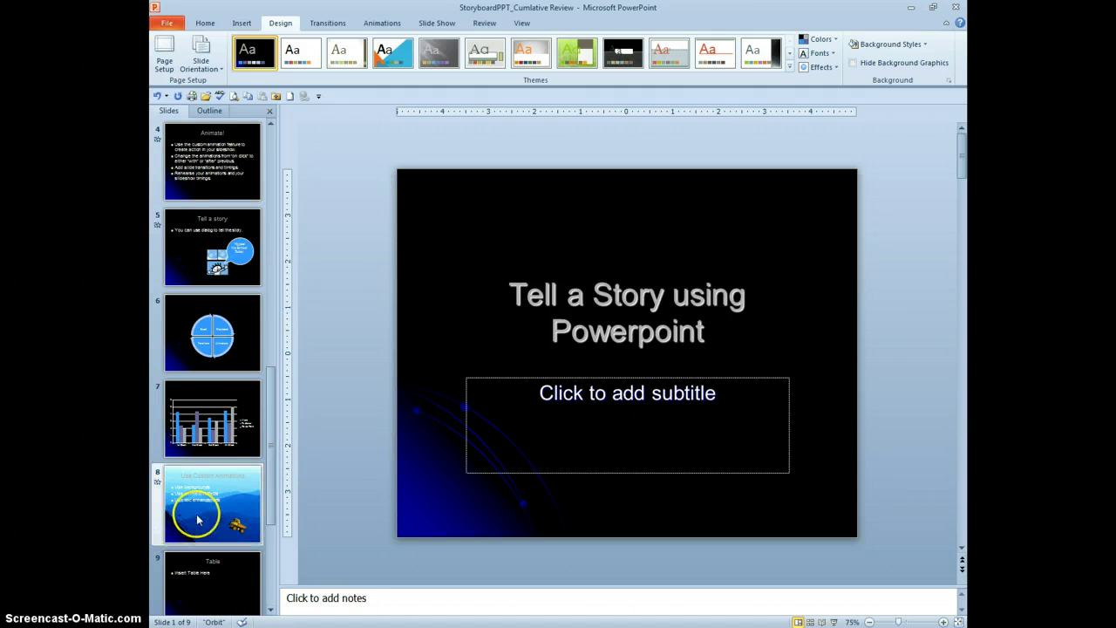
pyautogui.rightClick(197, 517)
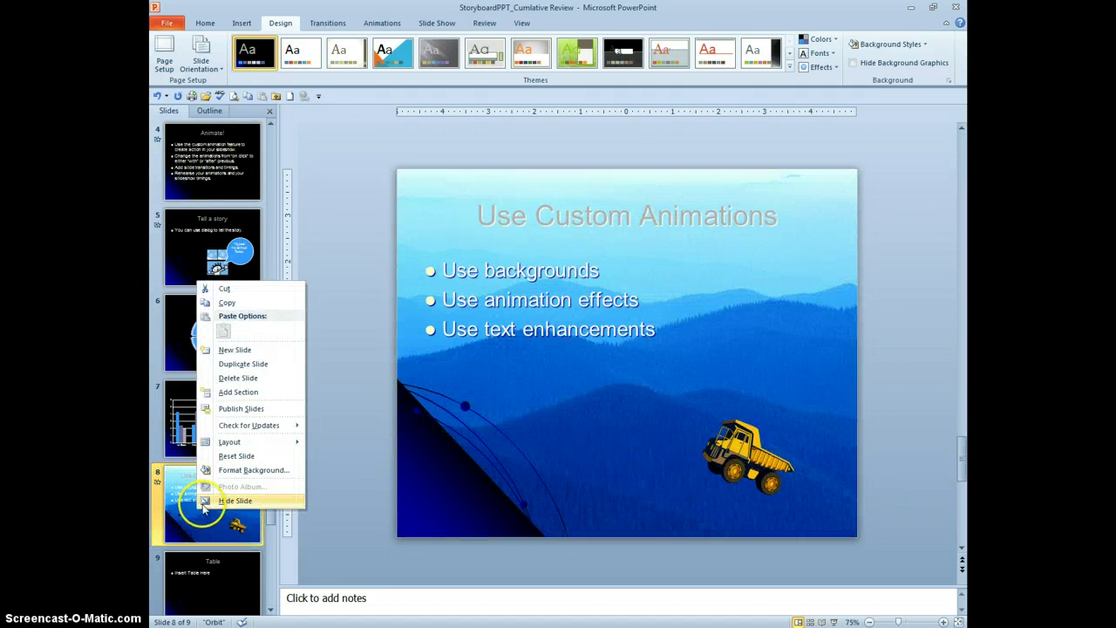
pyautogui.click(238, 363)
pyautogui.click(238, 445)
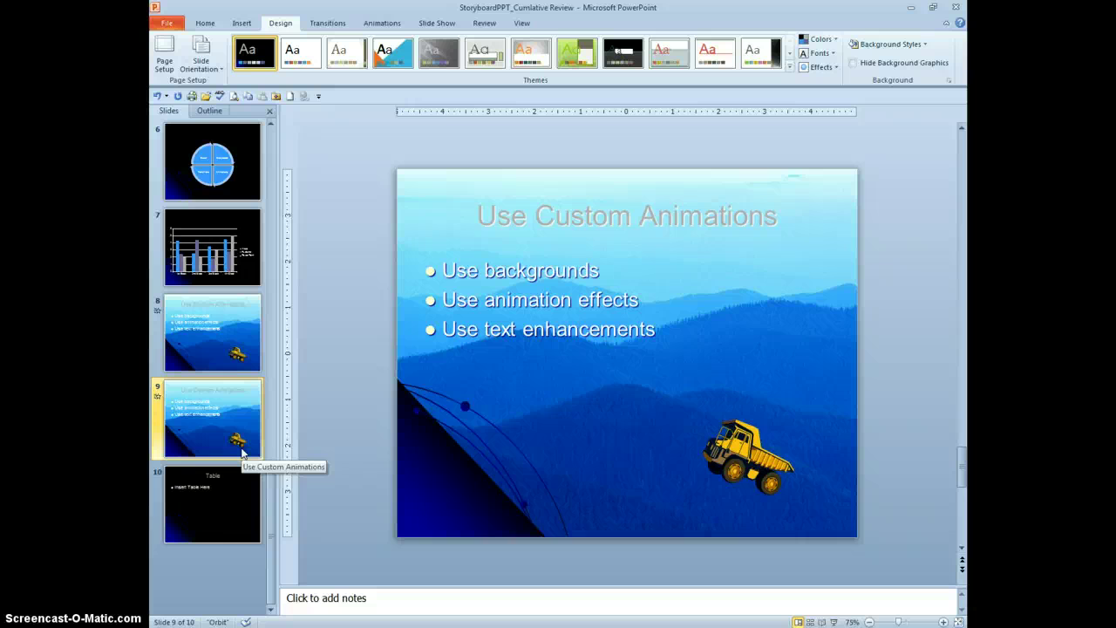
# Select slide 10, "Table", and load the sample photo album presentation from the Desktop as the source for reusing slides
pyautogui.click(232, 504)
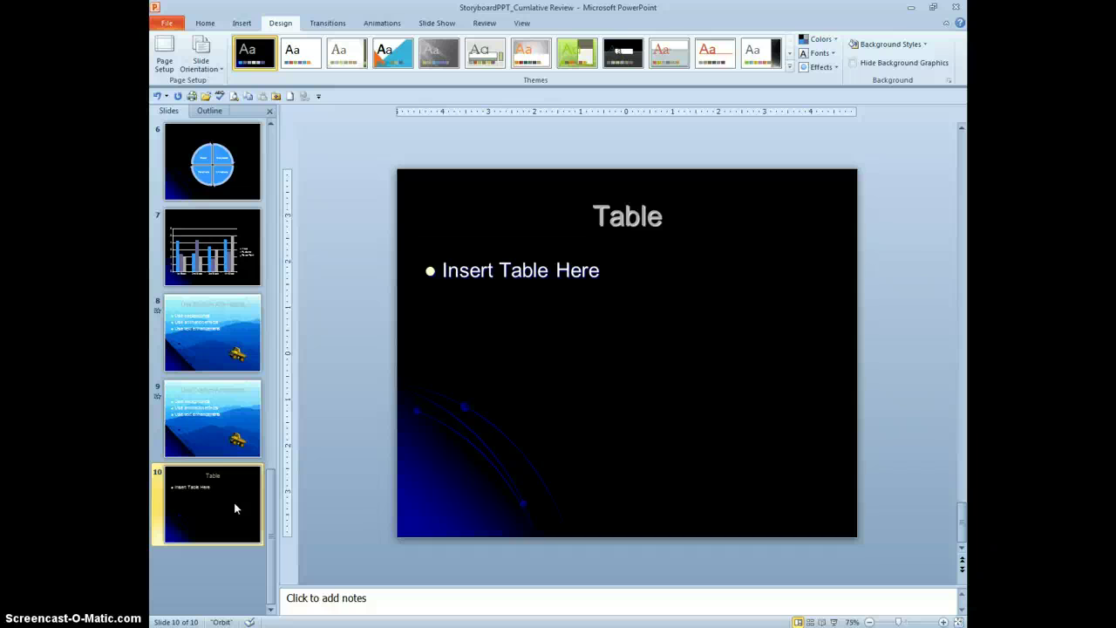
pyautogui.click(242, 25)
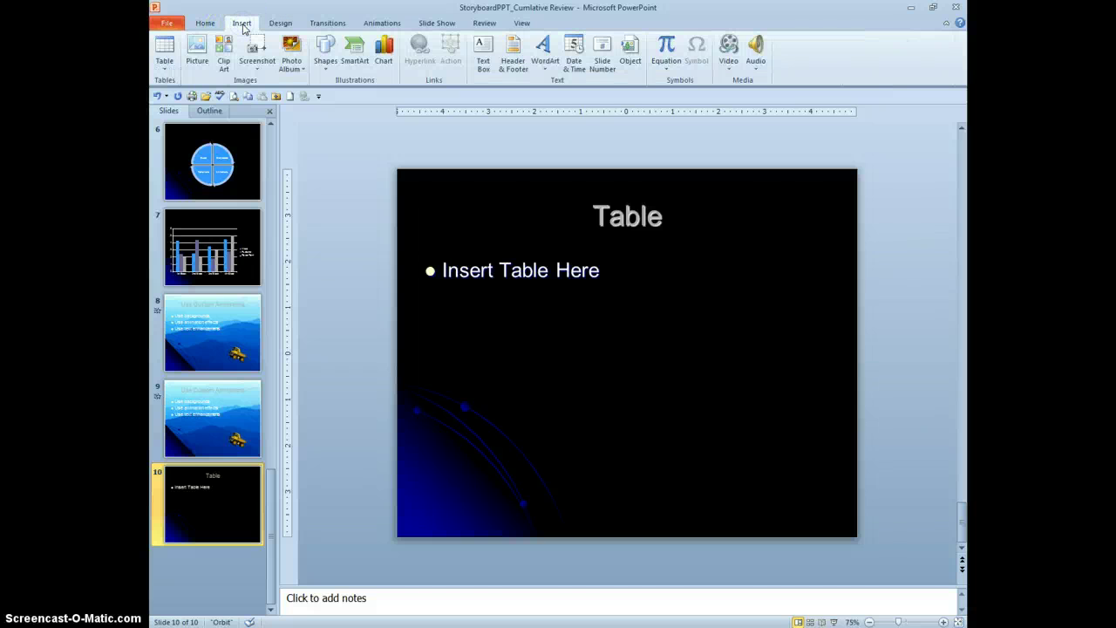
pyautogui.click(206, 24)
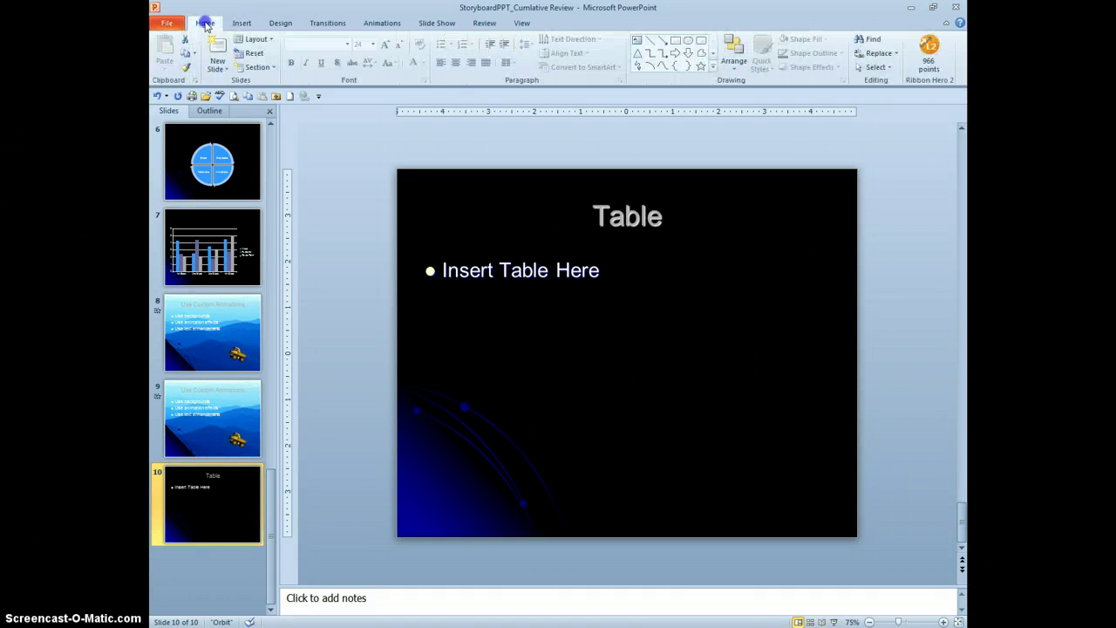
pyautogui.click(224, 70)
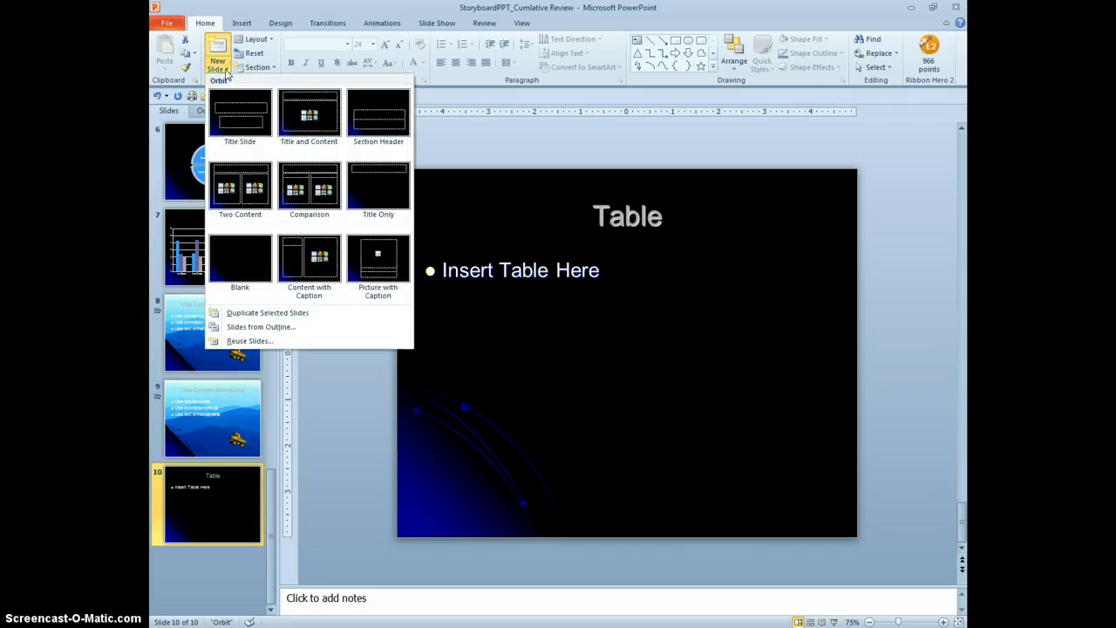
pyautogui.click(253, 341)
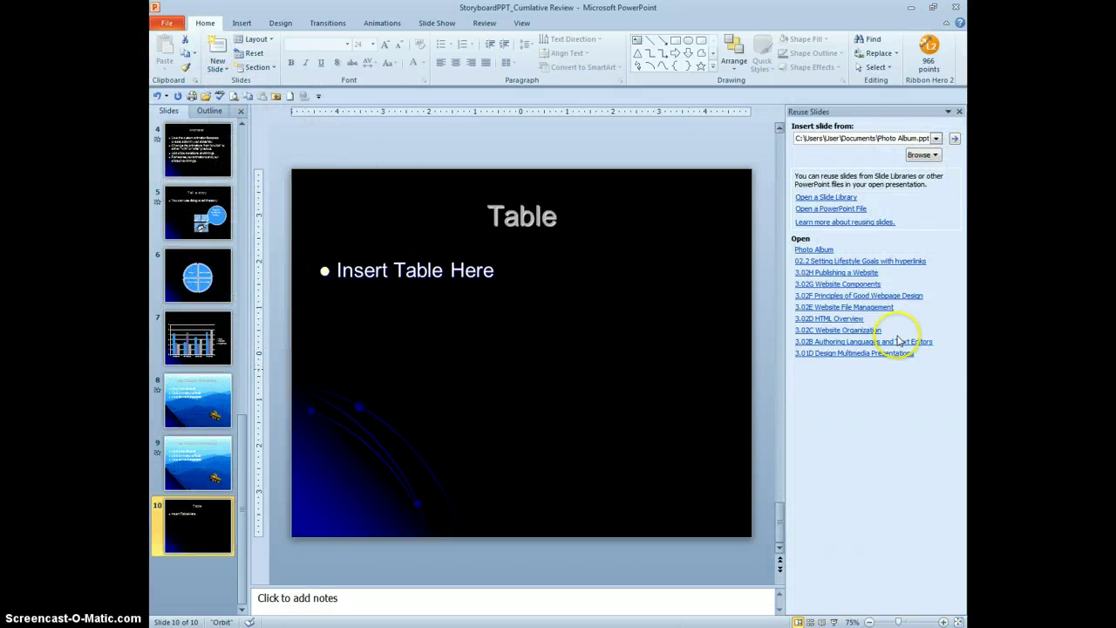
pyautogui.click(926, 154)
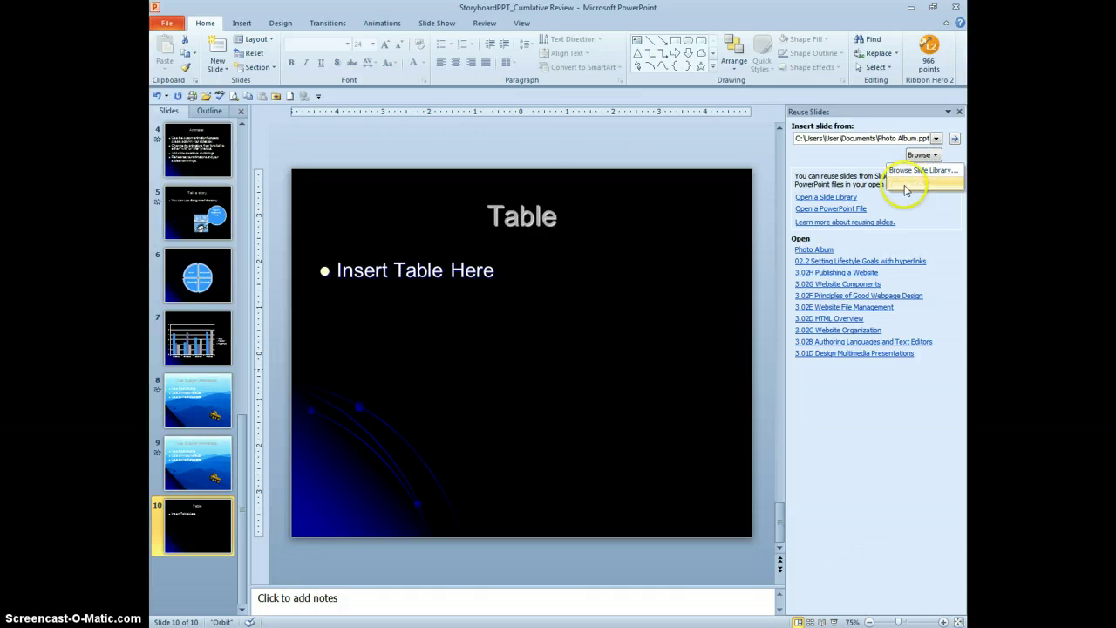
pyautogui.click(906, 190)
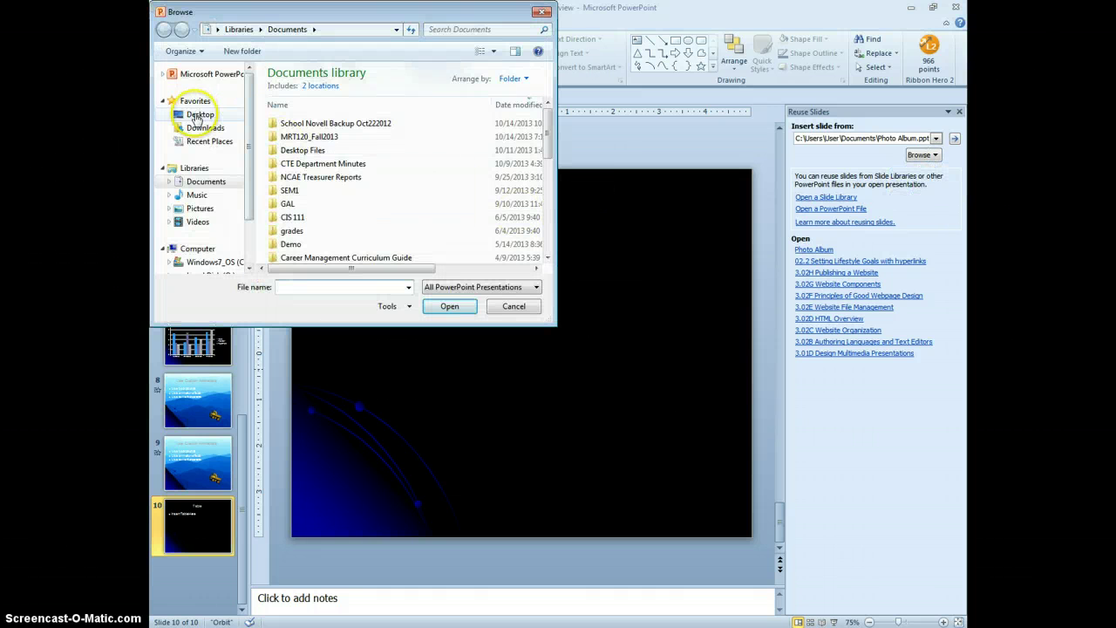
pyautogui.click(199, 115)
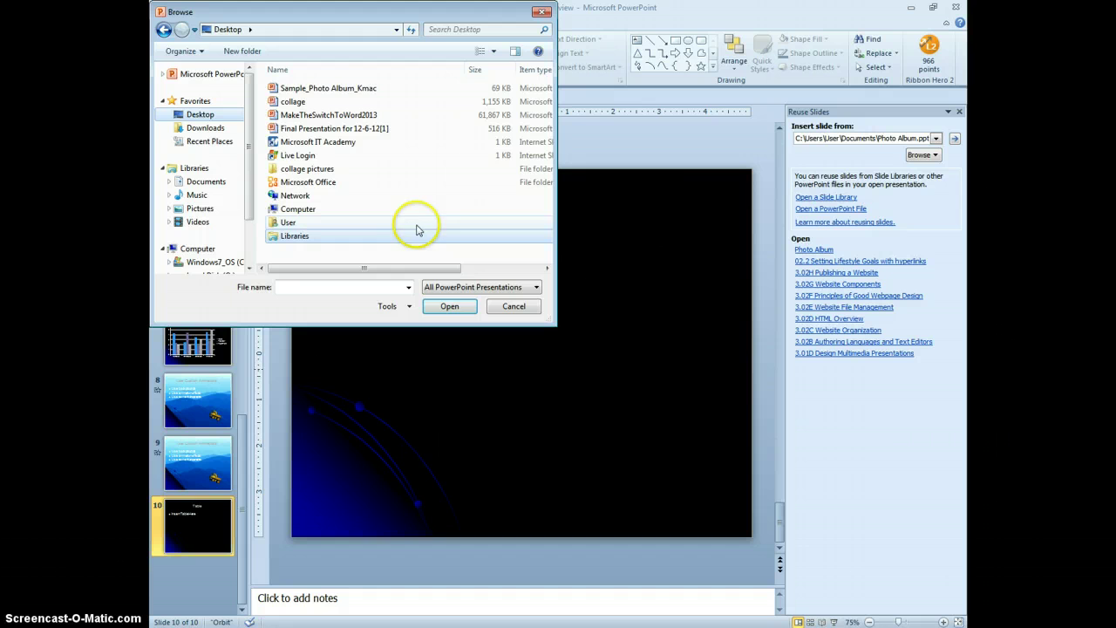
pyautogui.click(352, 90)
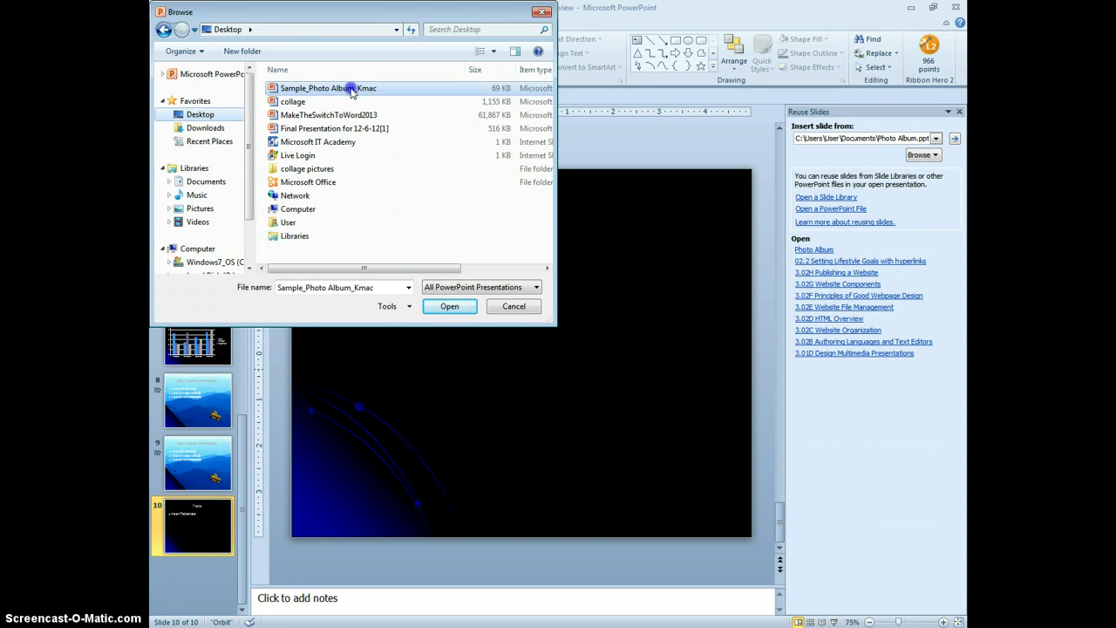
pyautogui.click(449, 306)
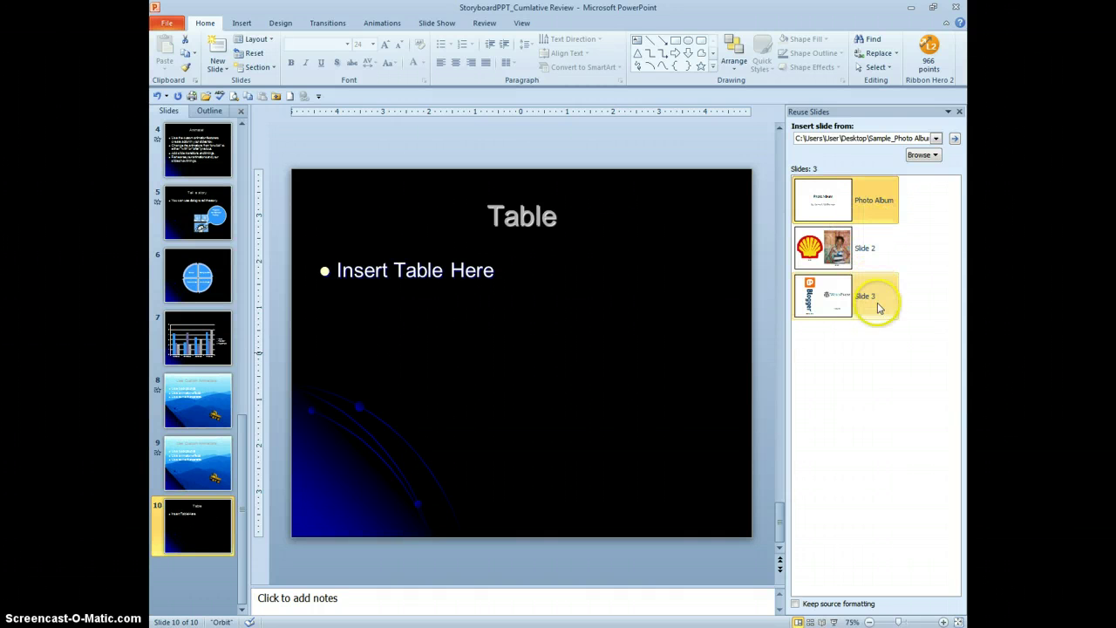
# Insert all three photo album slides after slide 10 using the destination theme and finish reusing slides
pyautogui.click(873, 215)
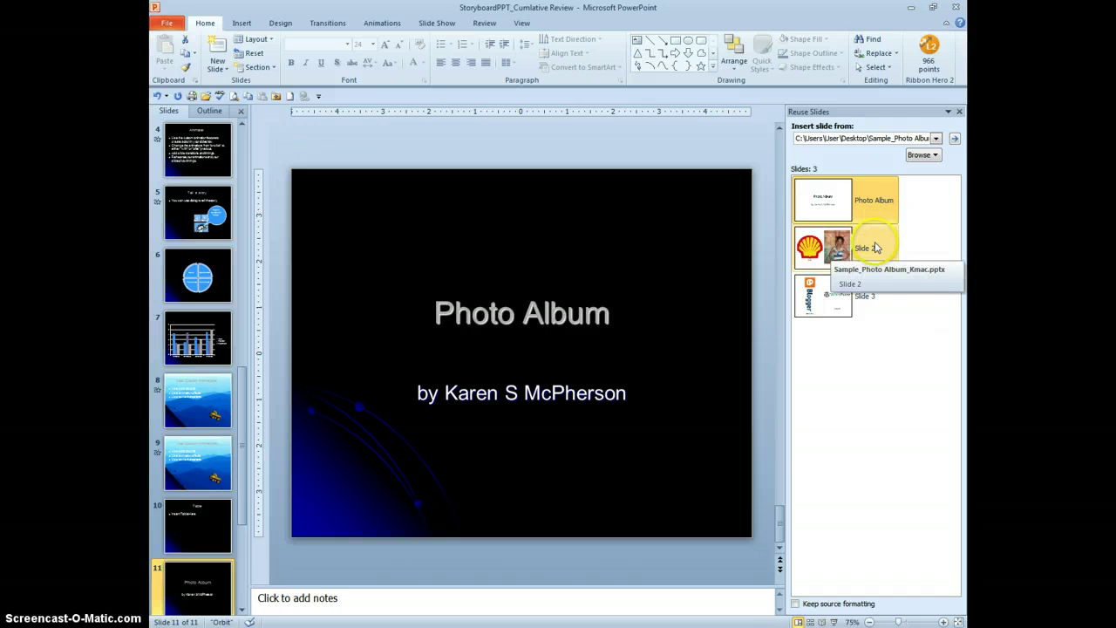
pyautogui.click(240, 521)
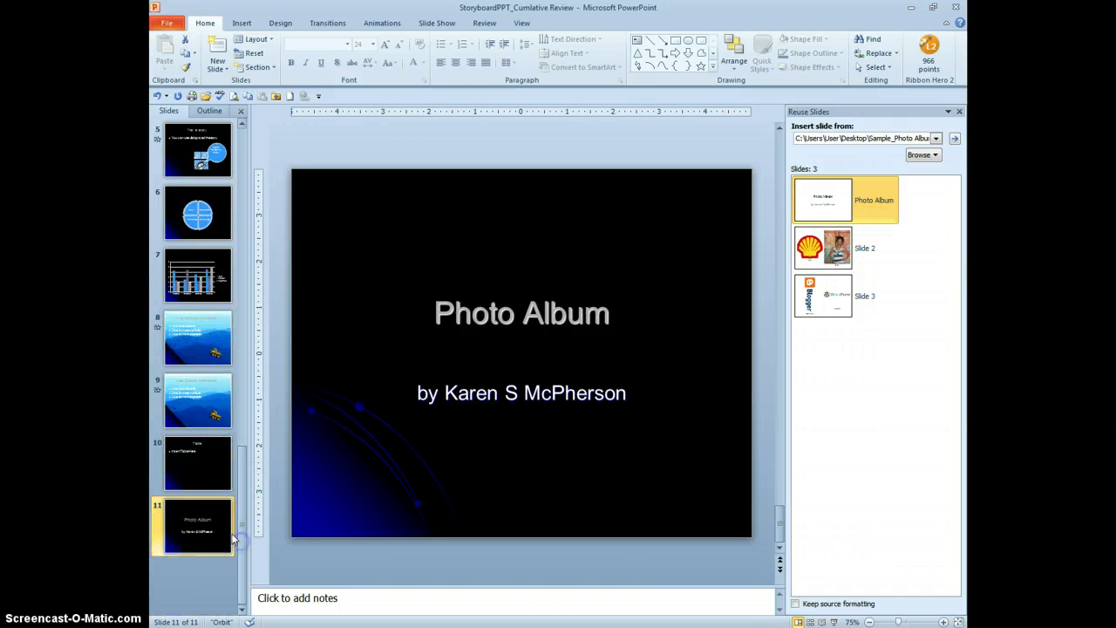
pyautogui.moveTo(826, 287)
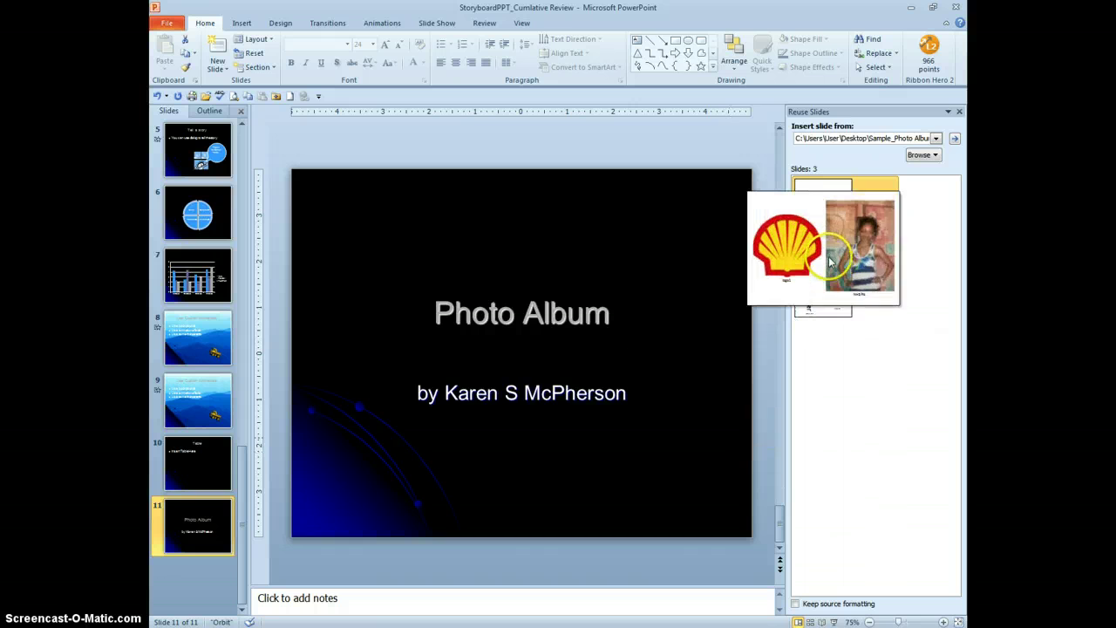
pyautogui.click(823, 247)
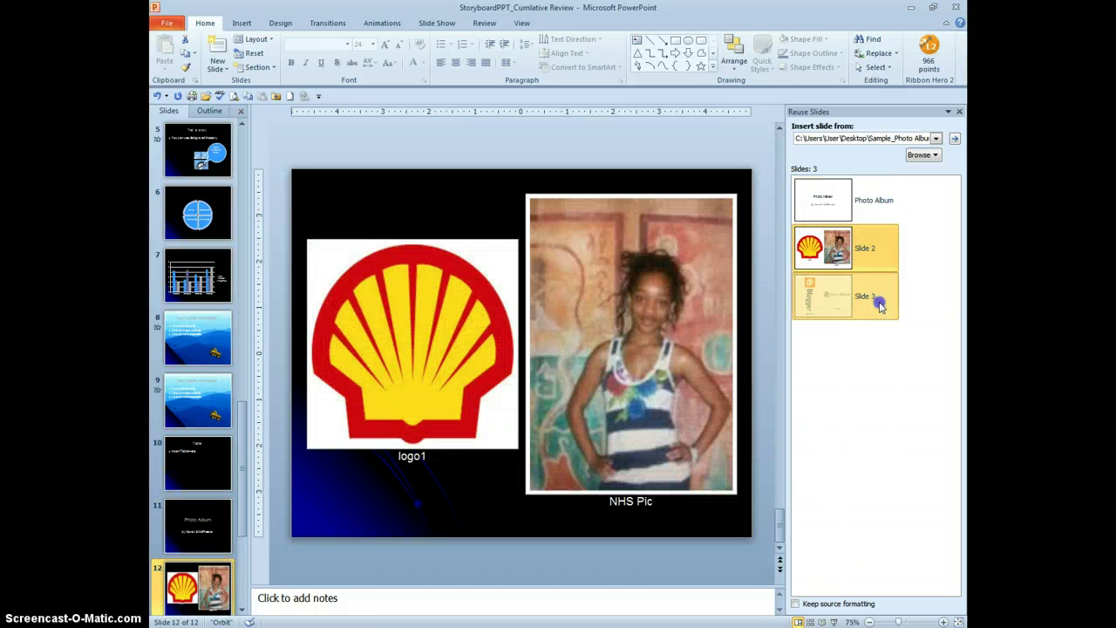
pyautogui.click(872, 297)
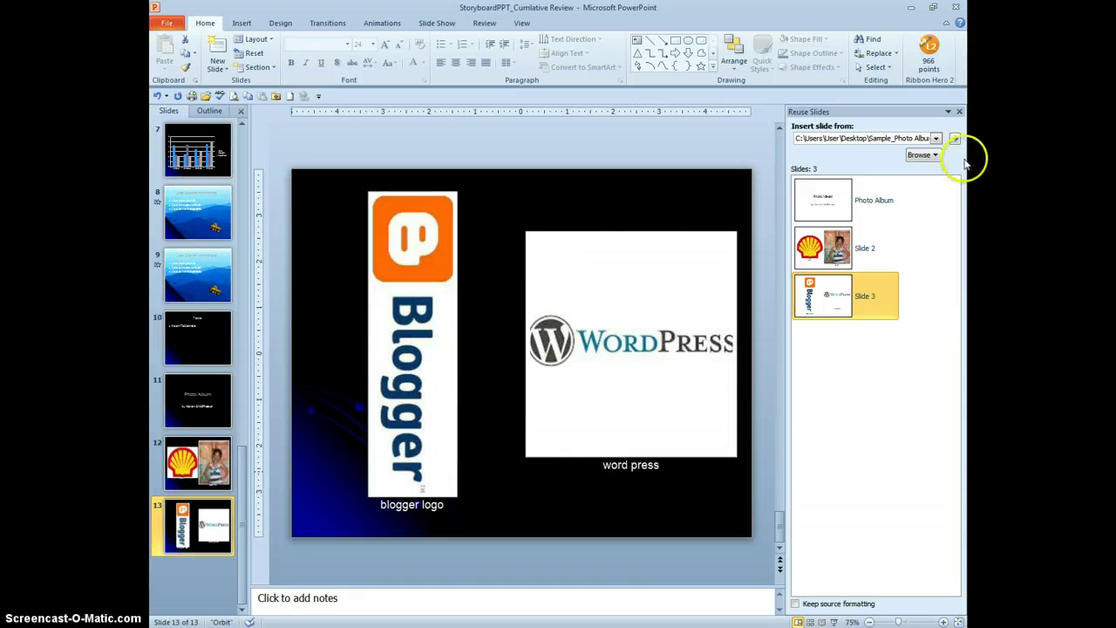
pyautogui.click(959, 112)
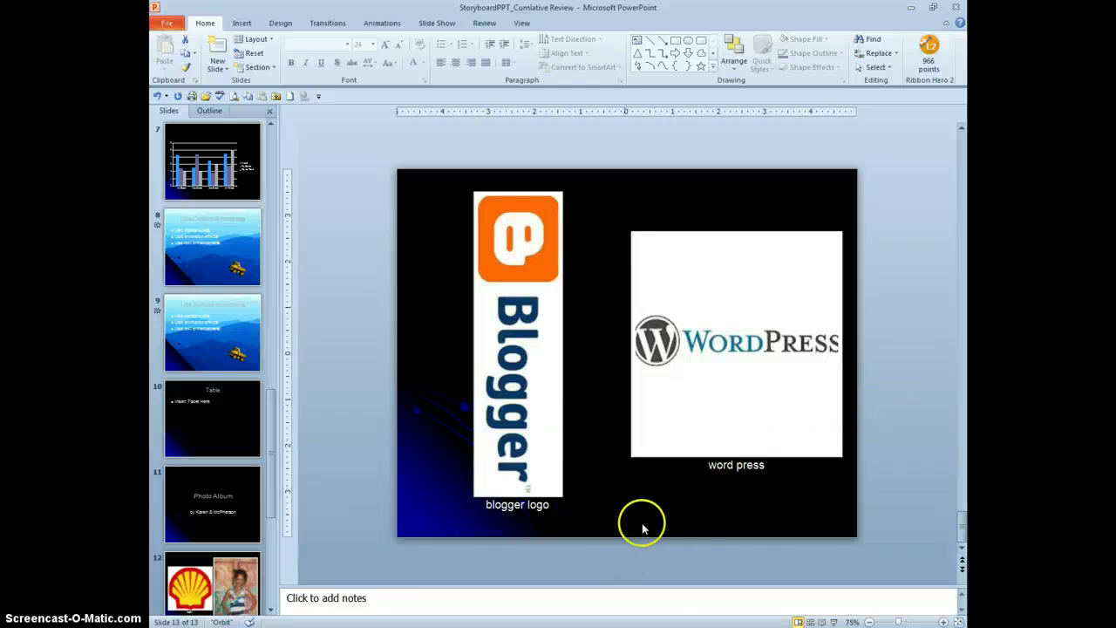
# Select slide 11, "Photo Album", and show the presentation in Slide Sorter view
pyautogui.click(199, 497)
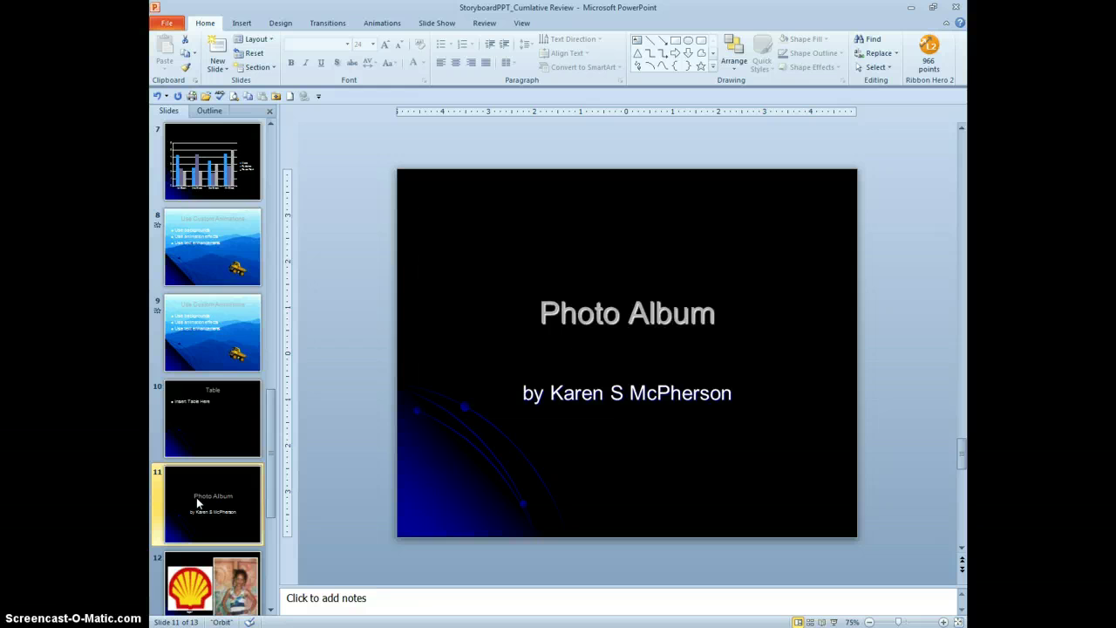
pyautogui.click(539, 528)
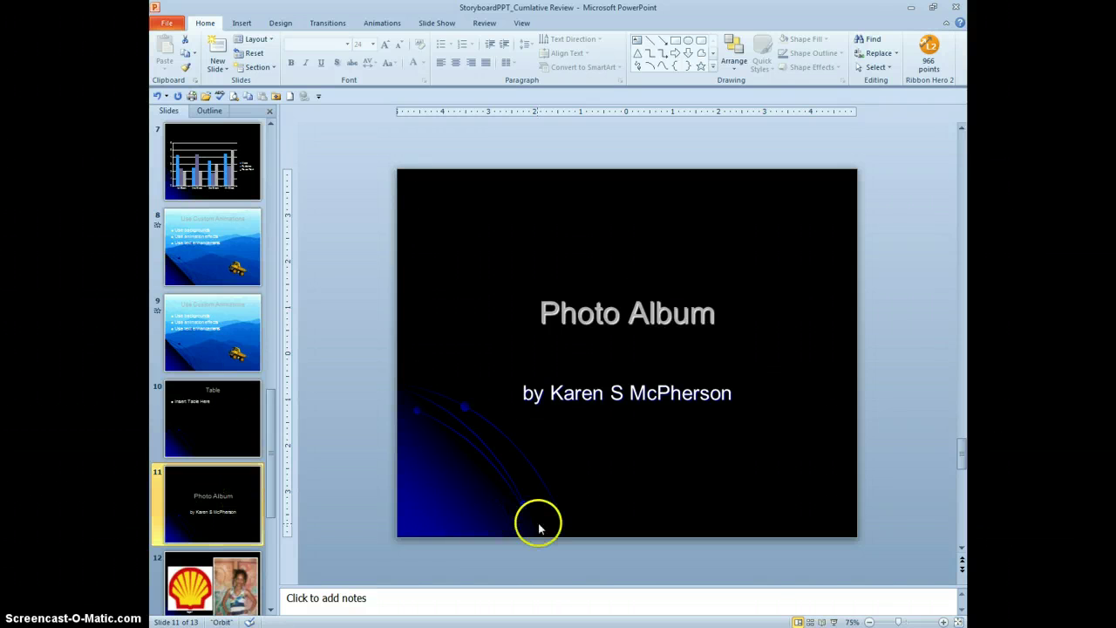
pyautogui.click(810, 622)
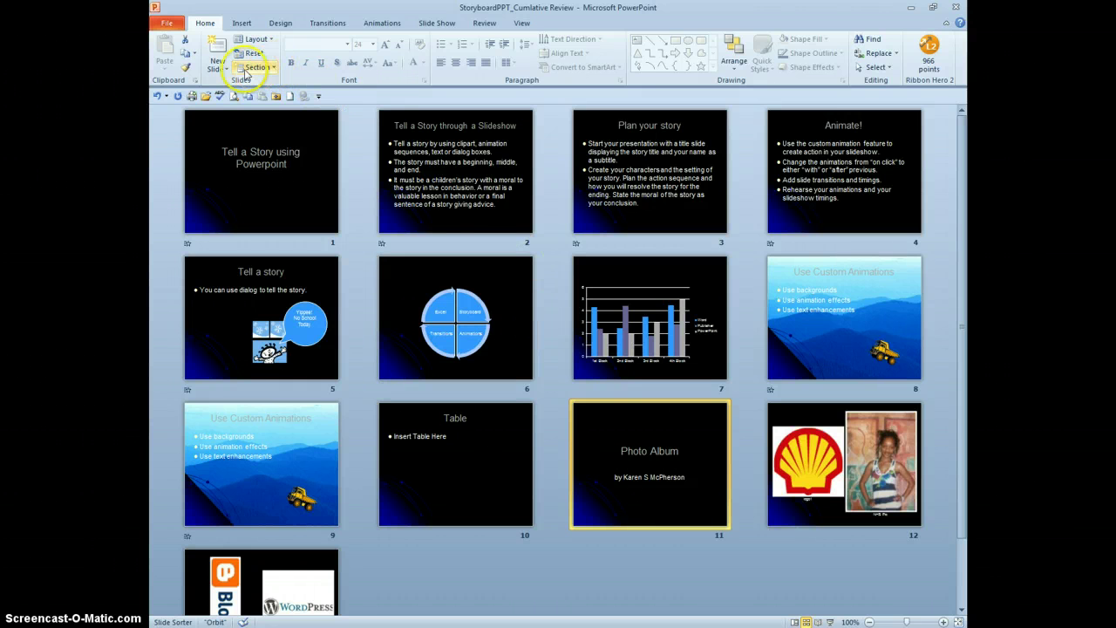
pyautogui.click(275, 68)
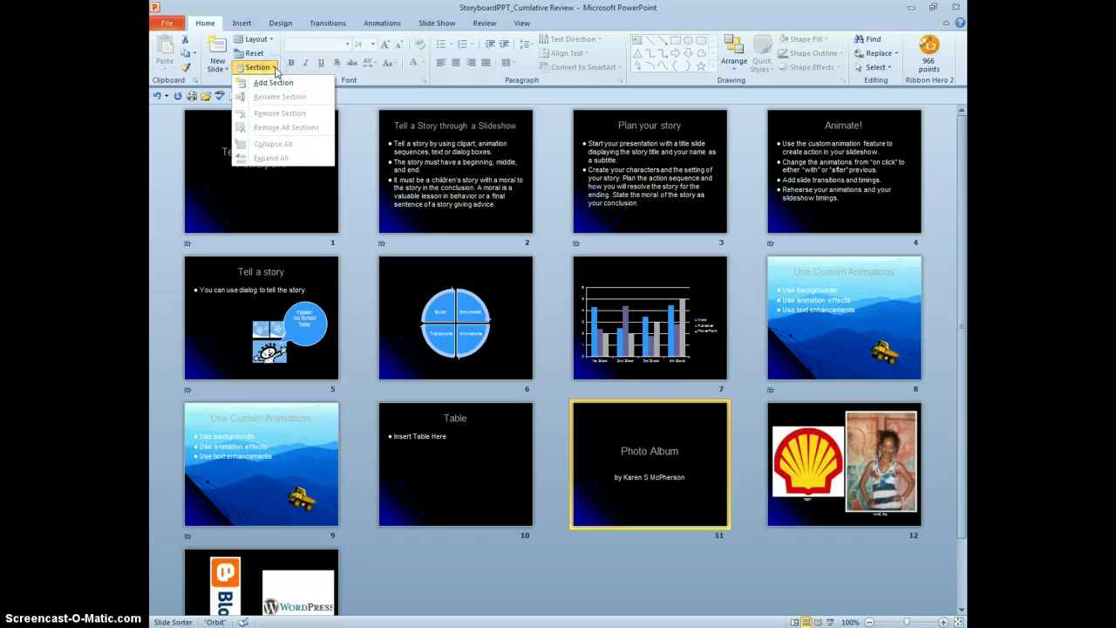
pyautogui.click(281, 84)
pyautogui.click(281, 84)
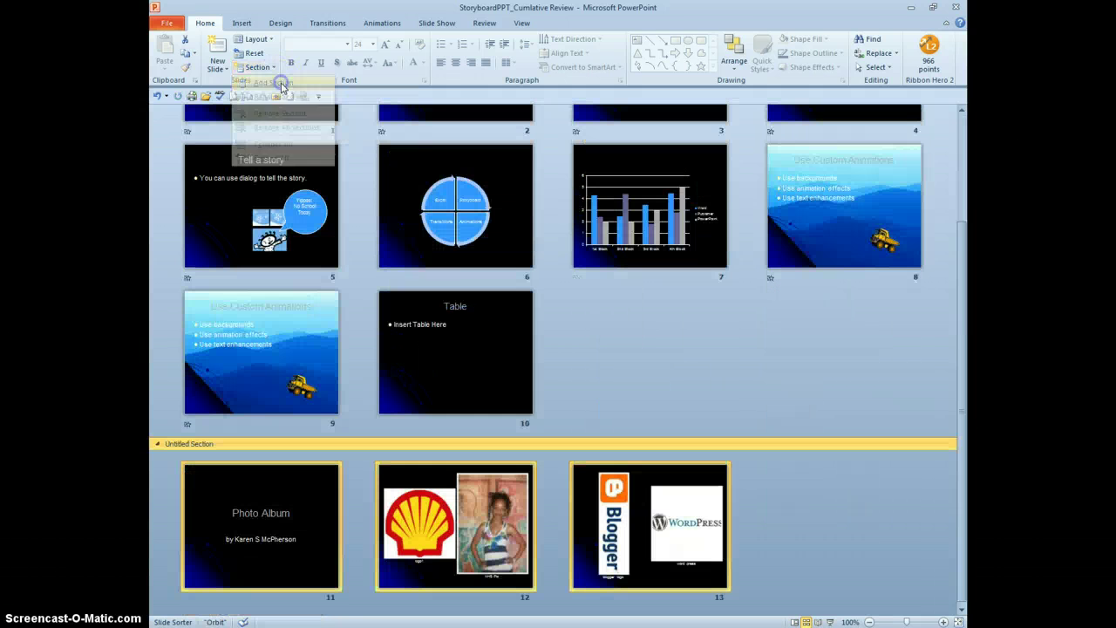
pyautogui.click(613, 387)
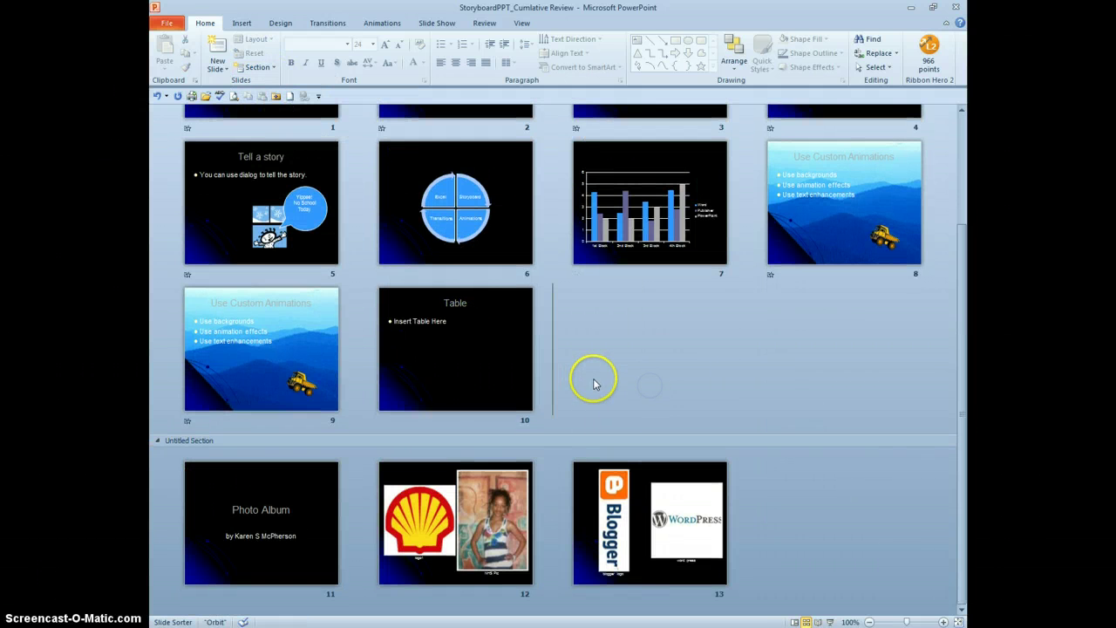
pyautogui.click(194, 440)
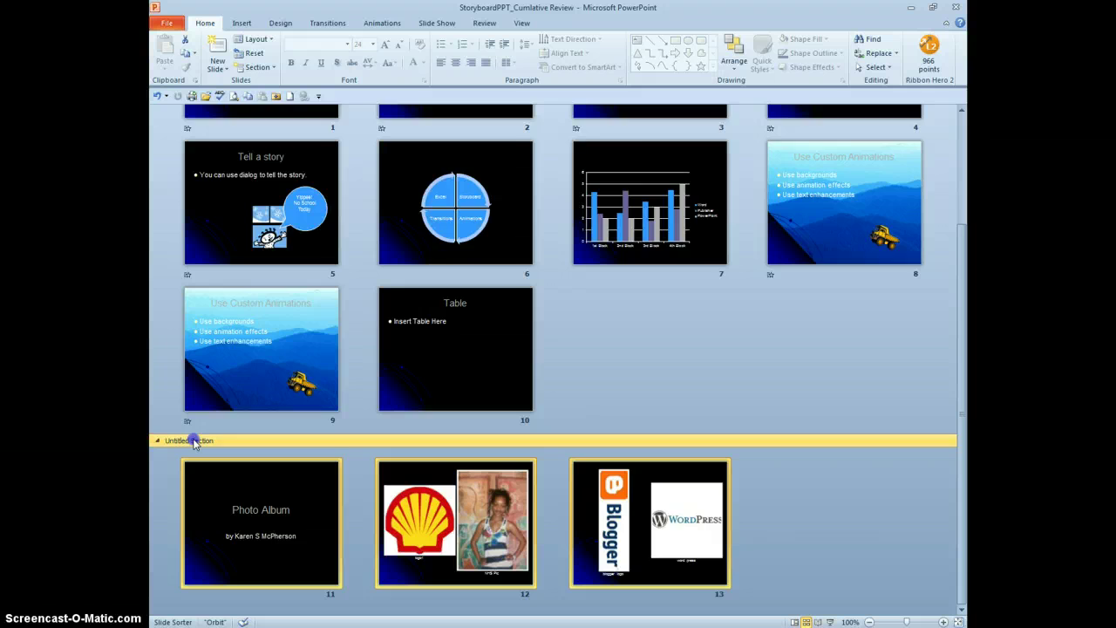
pyautogui.doubleClick(193, 441)
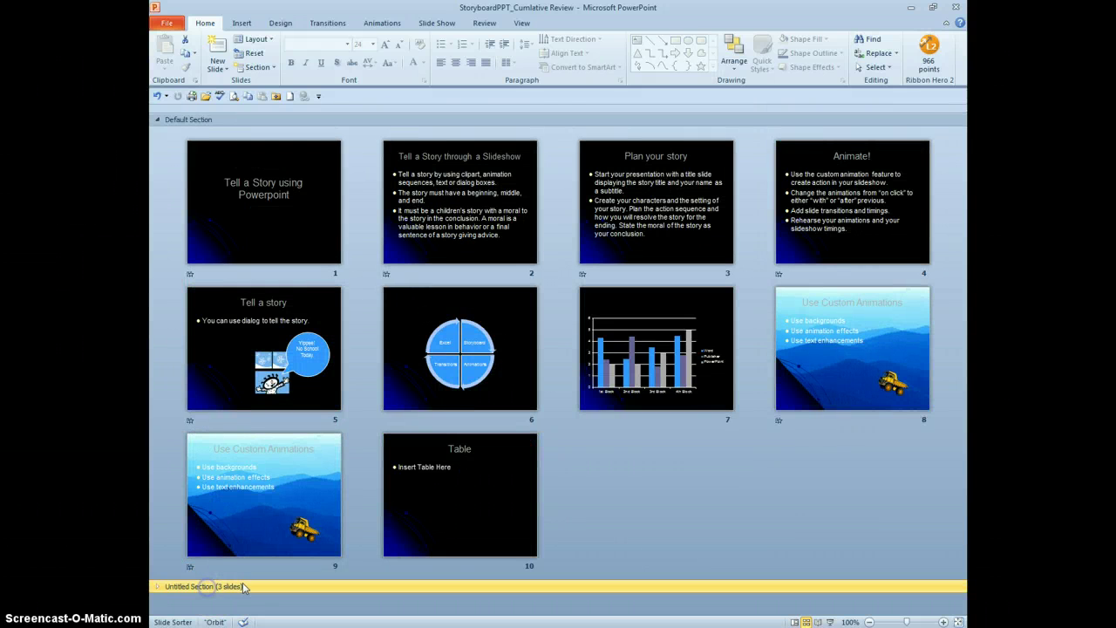
pyautogui.click(480, 518)
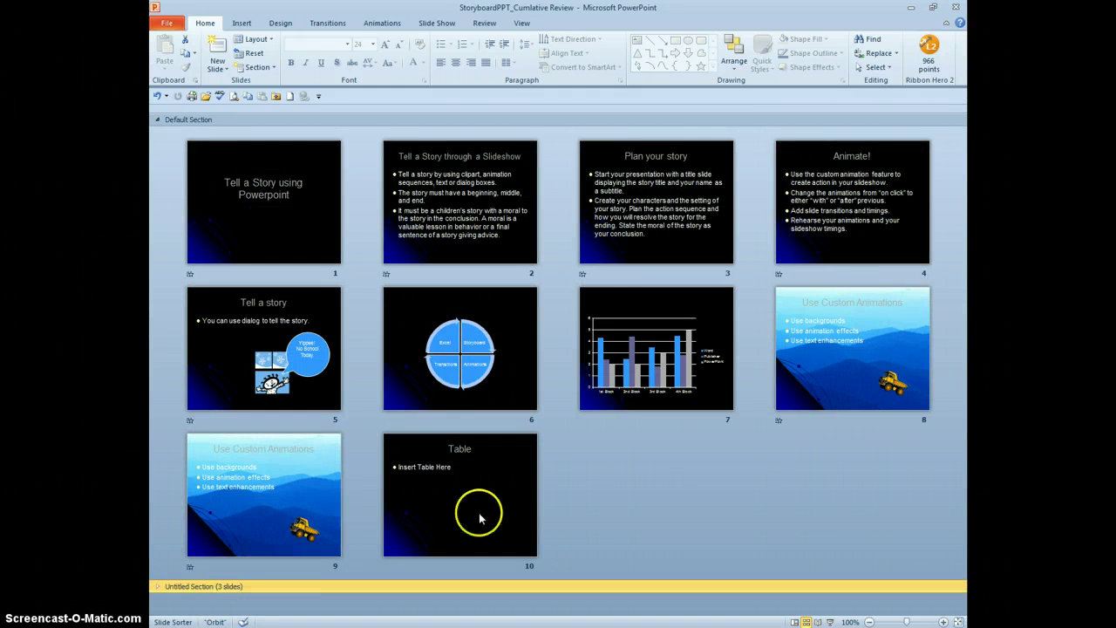
pyautogui.click(157, 96)
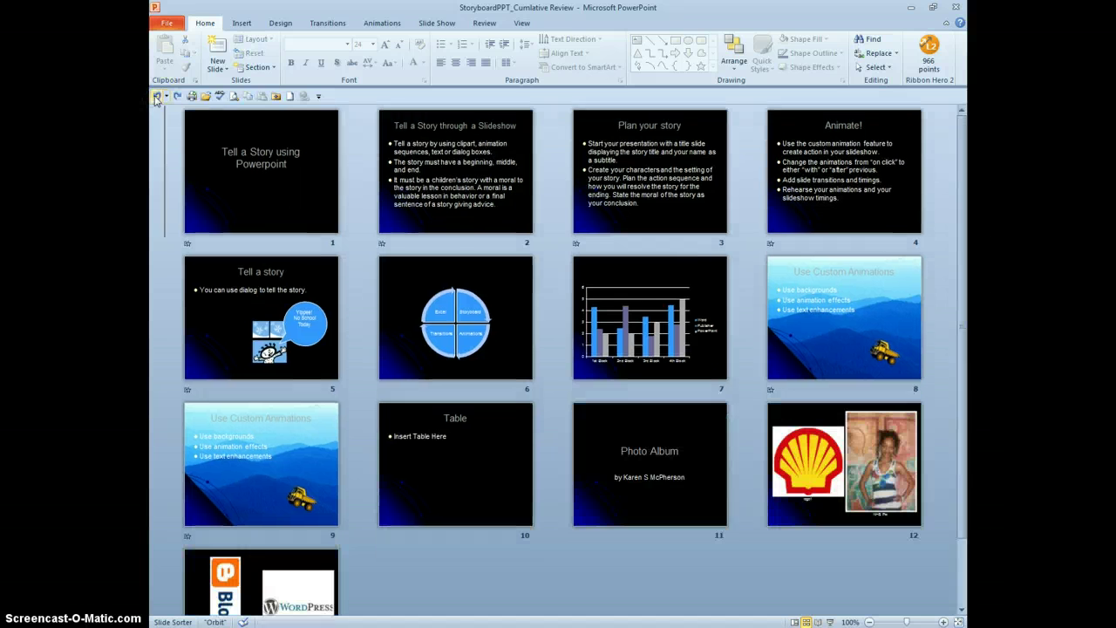
# Add a section starting at slide 11, "Photo Album", and rename the section "Photo Album"
pyautogui.click(591, 457)
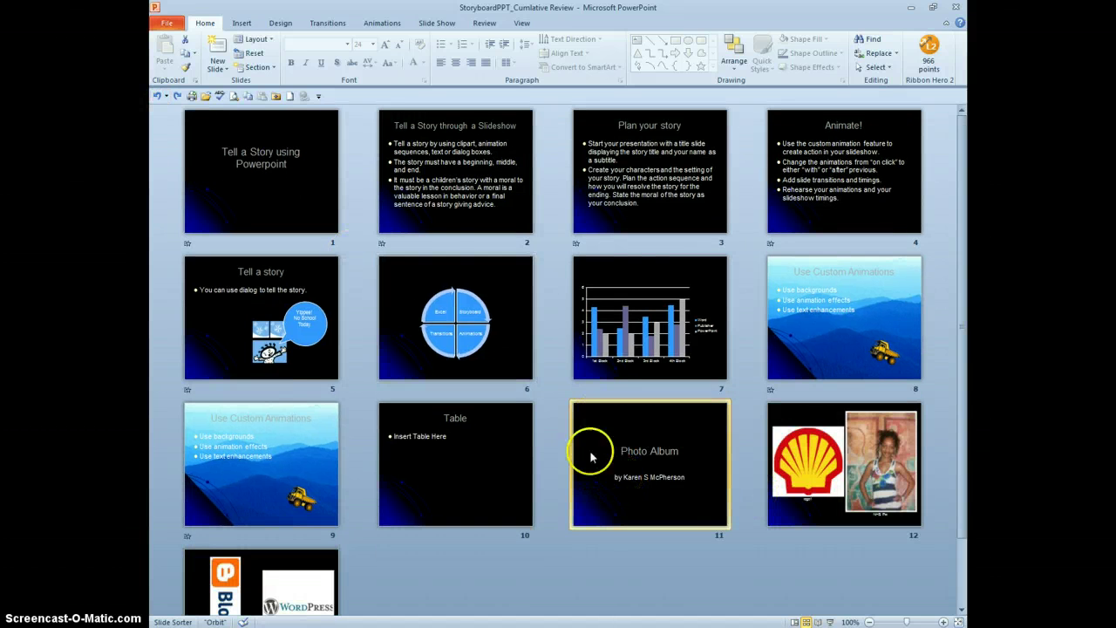
pyautogui.click(259, 67)
pyautogui.click(262, 81)
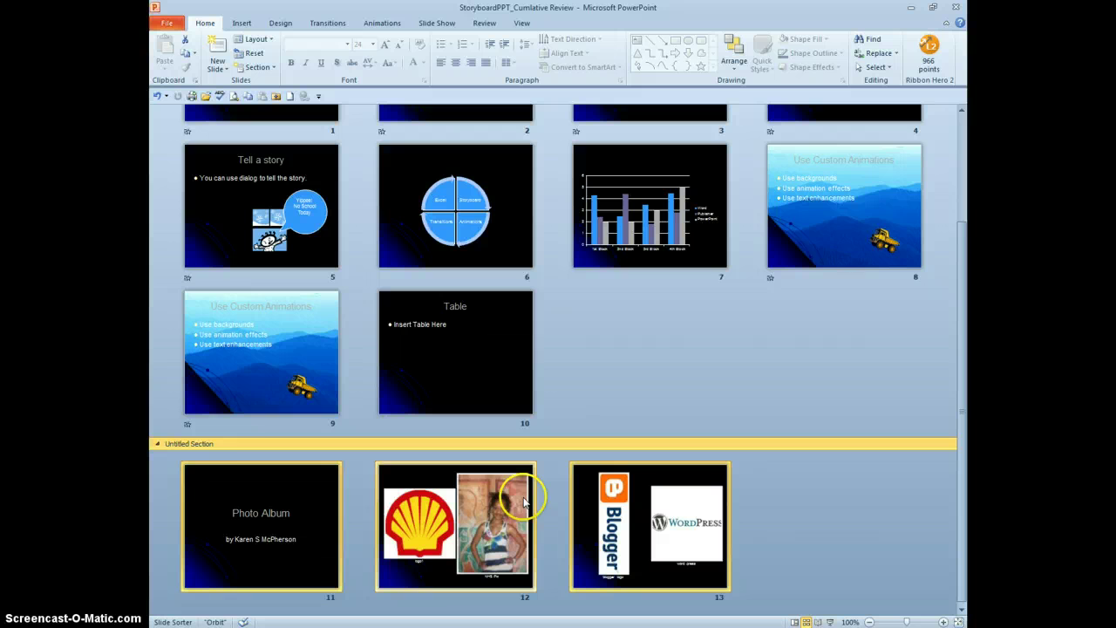
pyautogui.rightClick(204, 442)
pyautogui.click(231, 448)
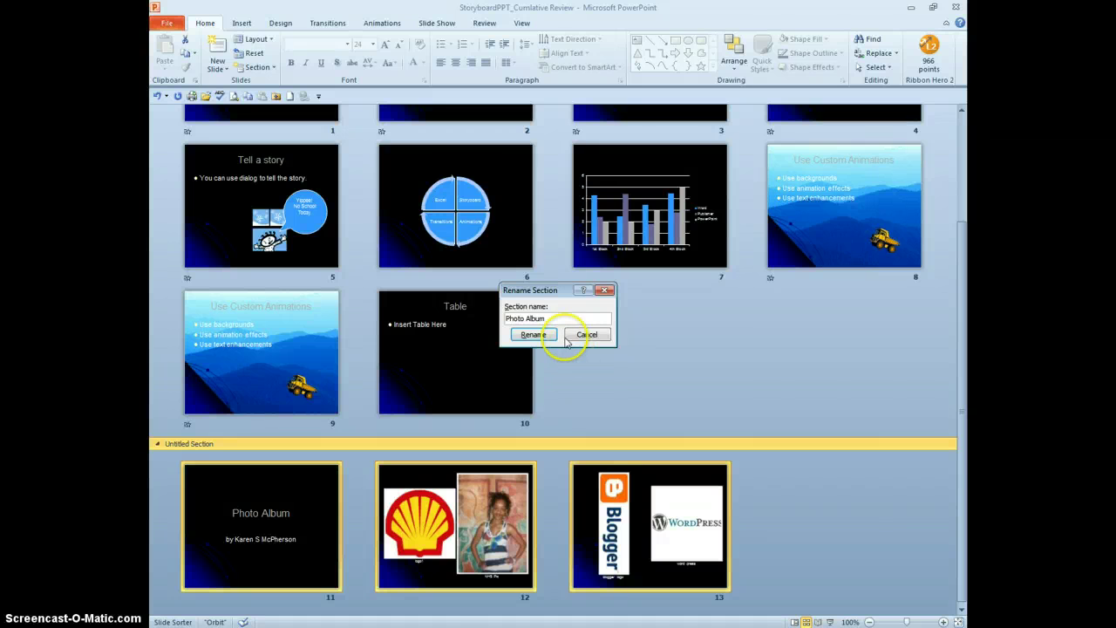
pyautogui.click(530, 334)
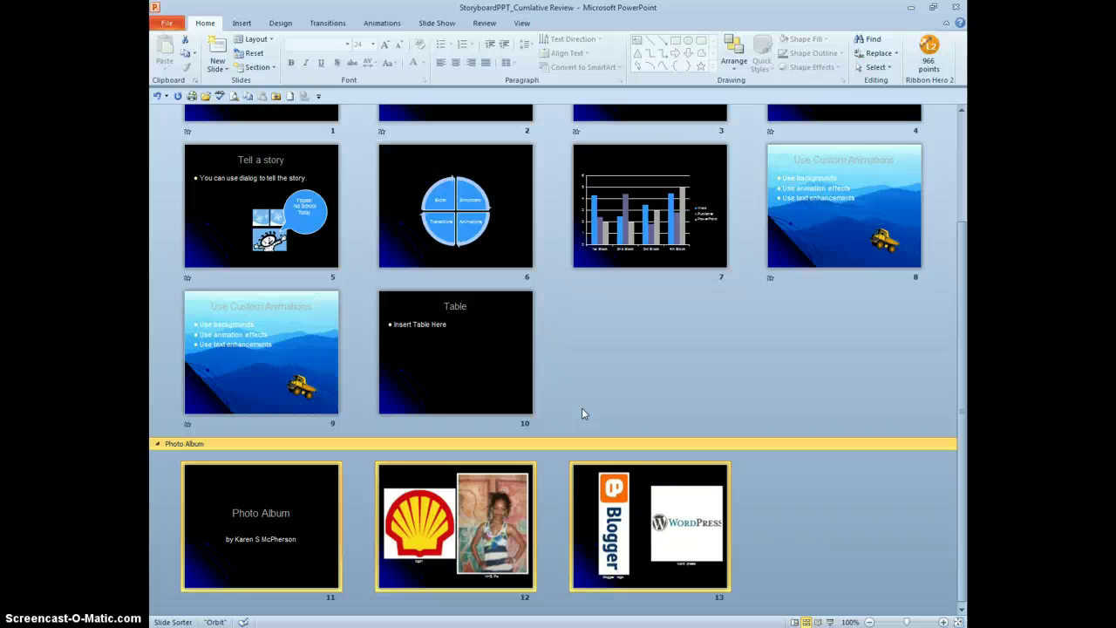
# Apply the Angles theme to the whole presentation from slide 1 and look over the slides in both sections
pyautogui.click(583, 409)
pyautogui.click(684, 374)
pyautogui.scroll(2, 728, 381)
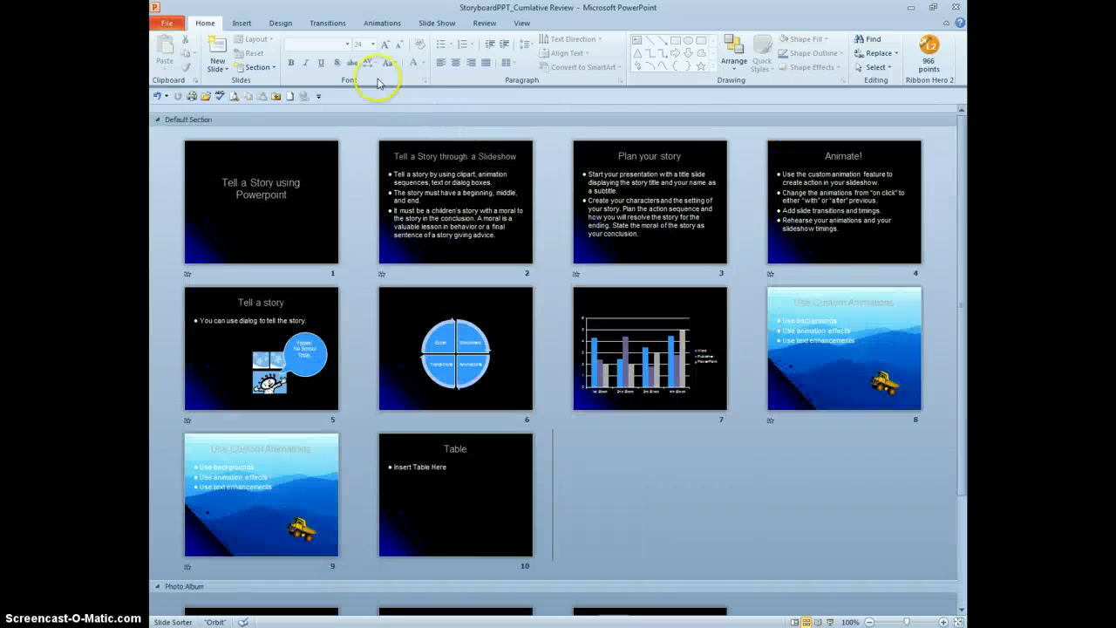
pyautogui.click(282, 24)
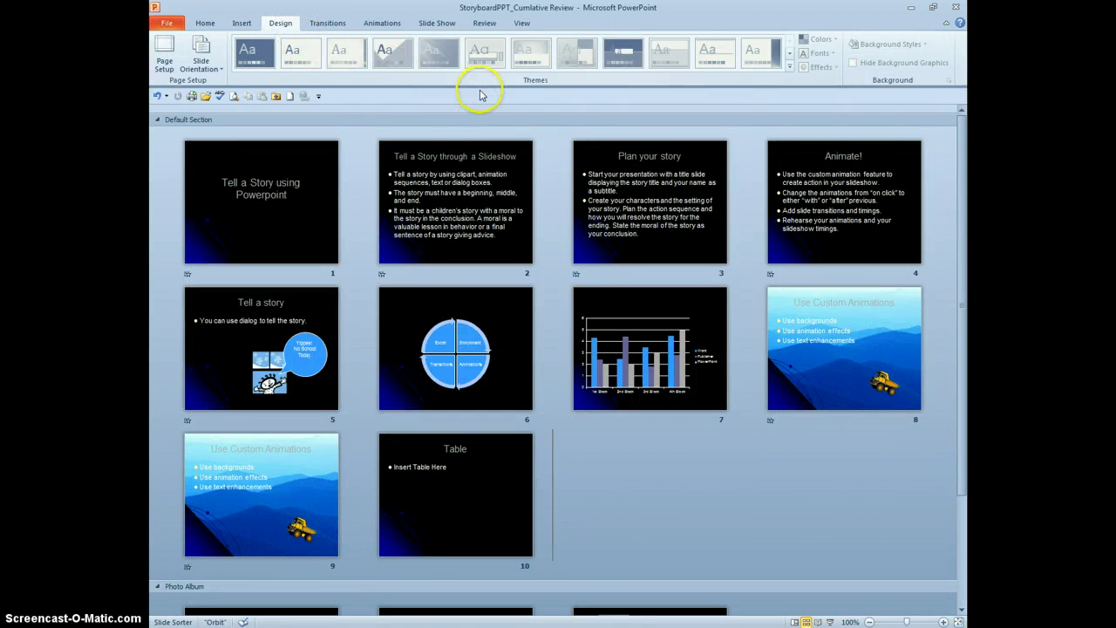
pyautogui.click(275, 199)
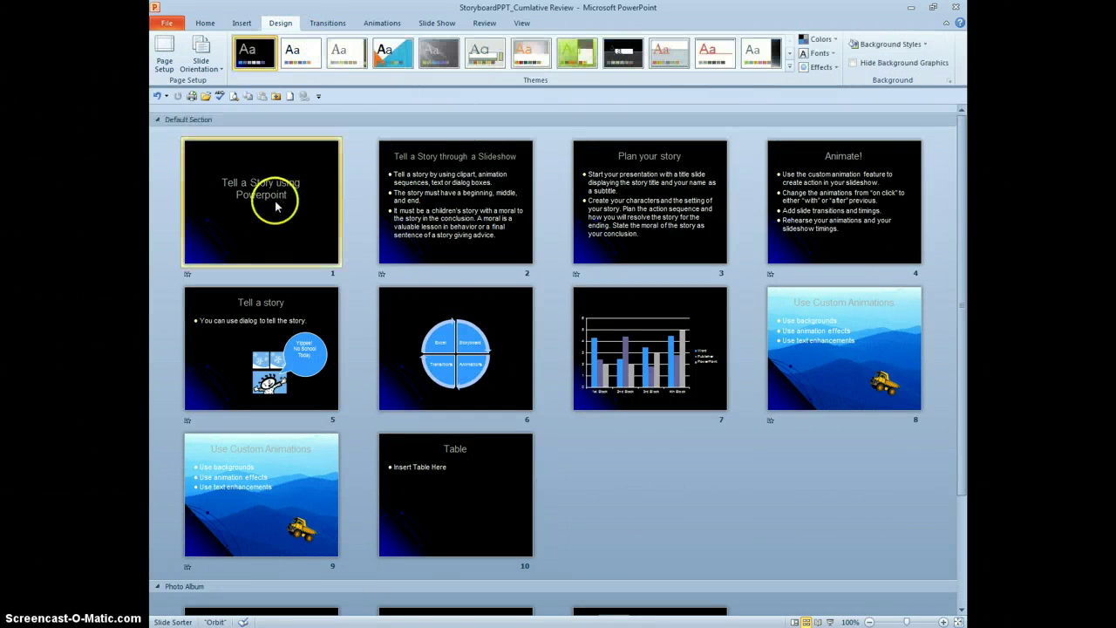
pyautogui.click(388, 58)
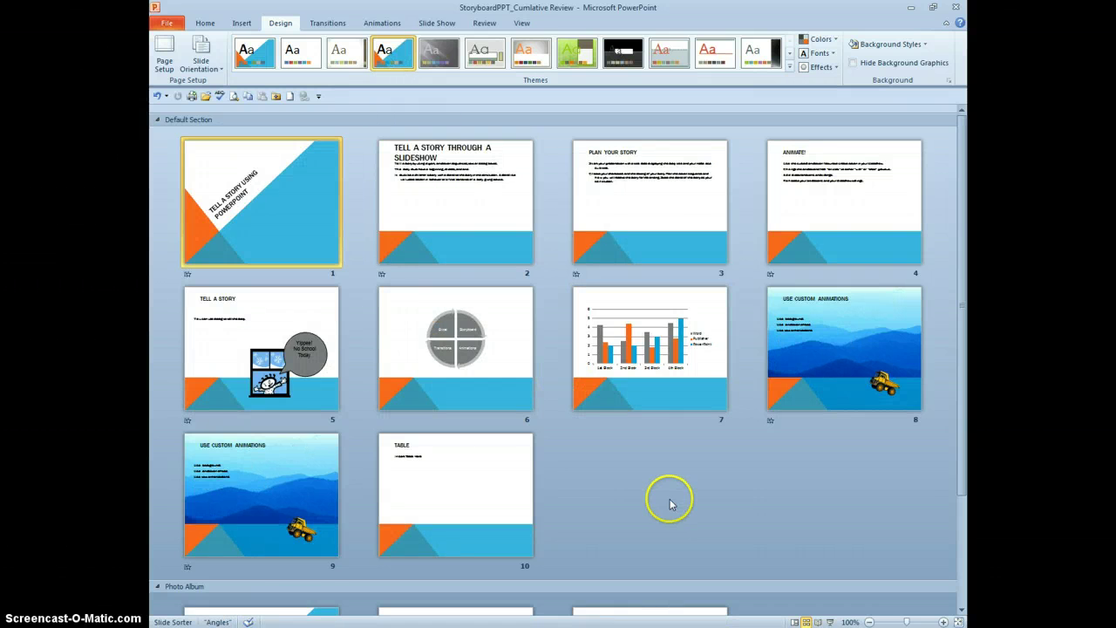
pyautogui.scroll(-2, 663, 492)
pyautogui.scroll(2, 615, 367)
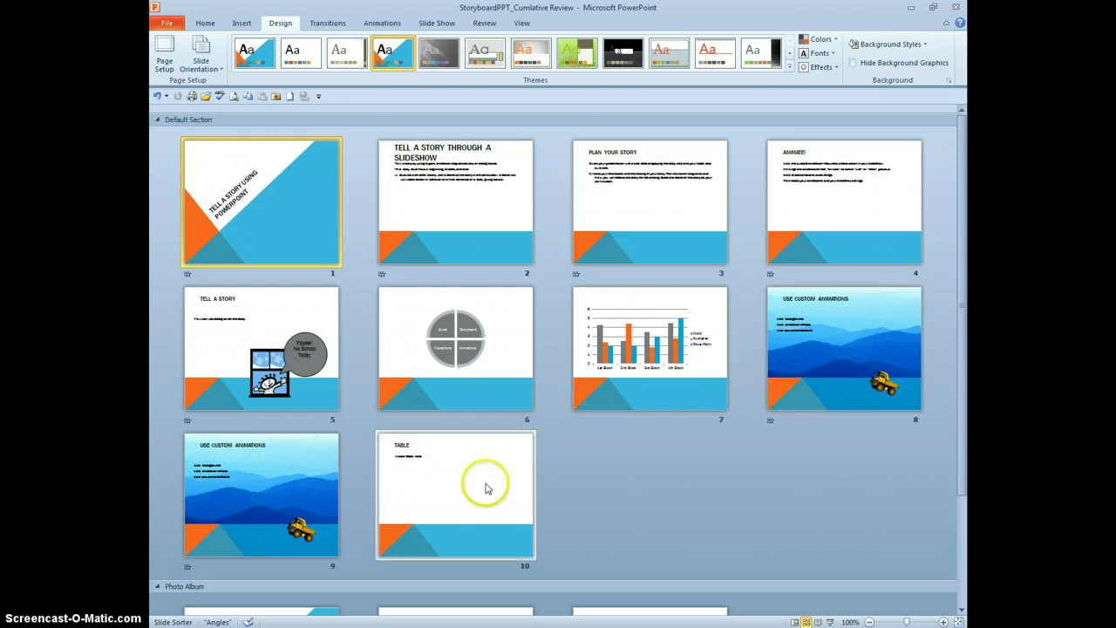
# Open slide 11, "Photo Album", in Normal view and fill only its background with the water droplets texture
pyautogui.scroll(-3, 485, 481)
pyautogui.doubleClick(283, 513)
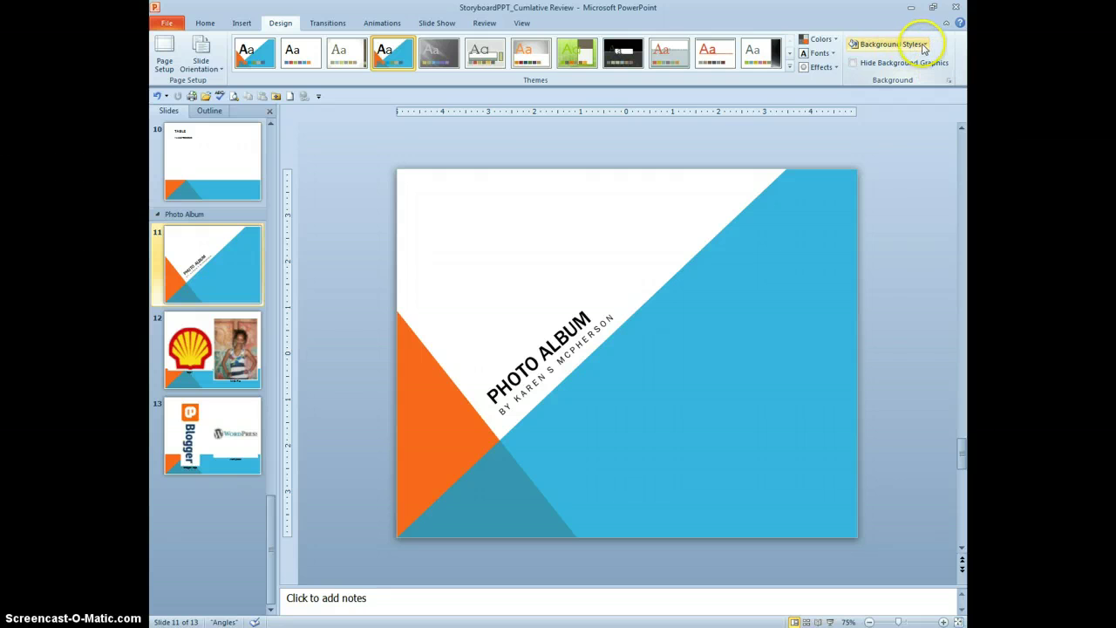
pyautogui.click(923, 45)
pyautogui.click(807, 180)
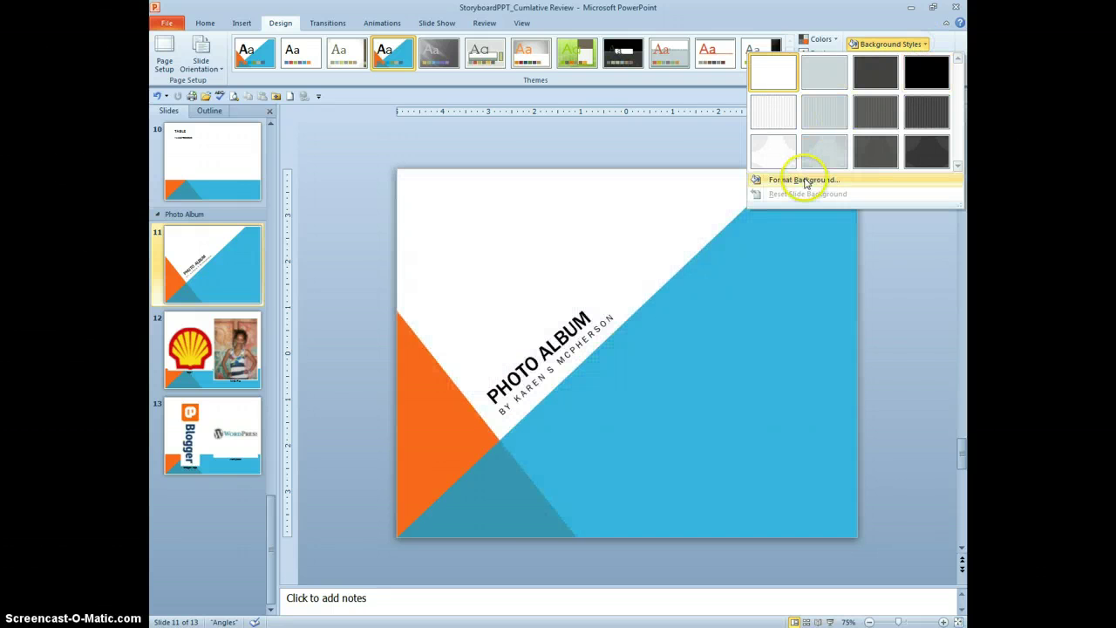
pyautogui.click(804, 180)
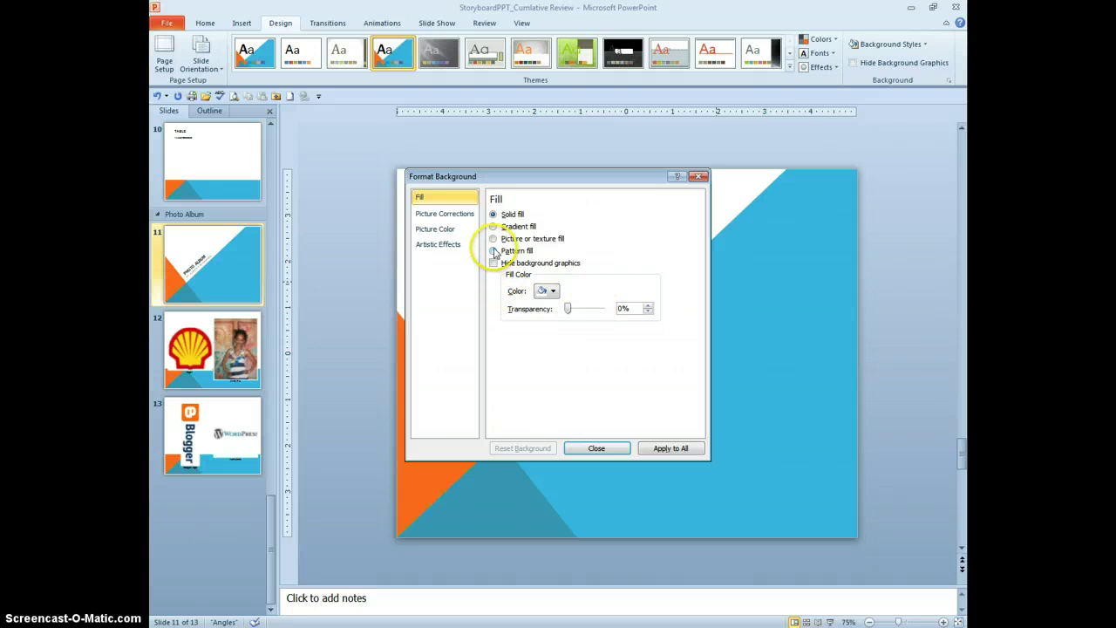
pyautogui.click(494, 239)
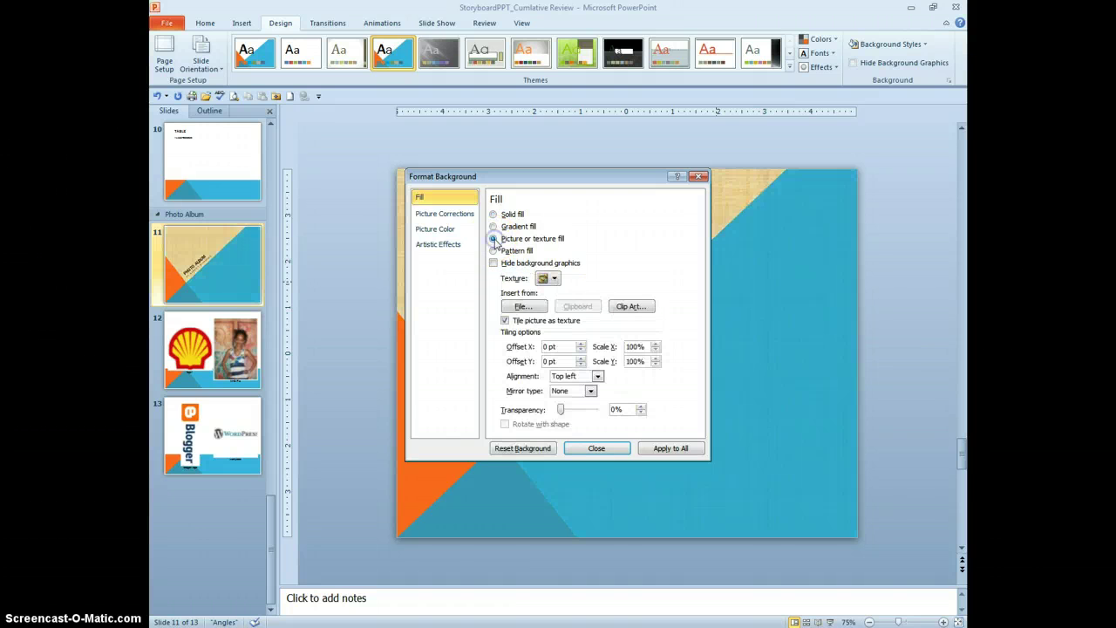
pyautogui.click(550, 284)
pyautogui.click(548, 278)
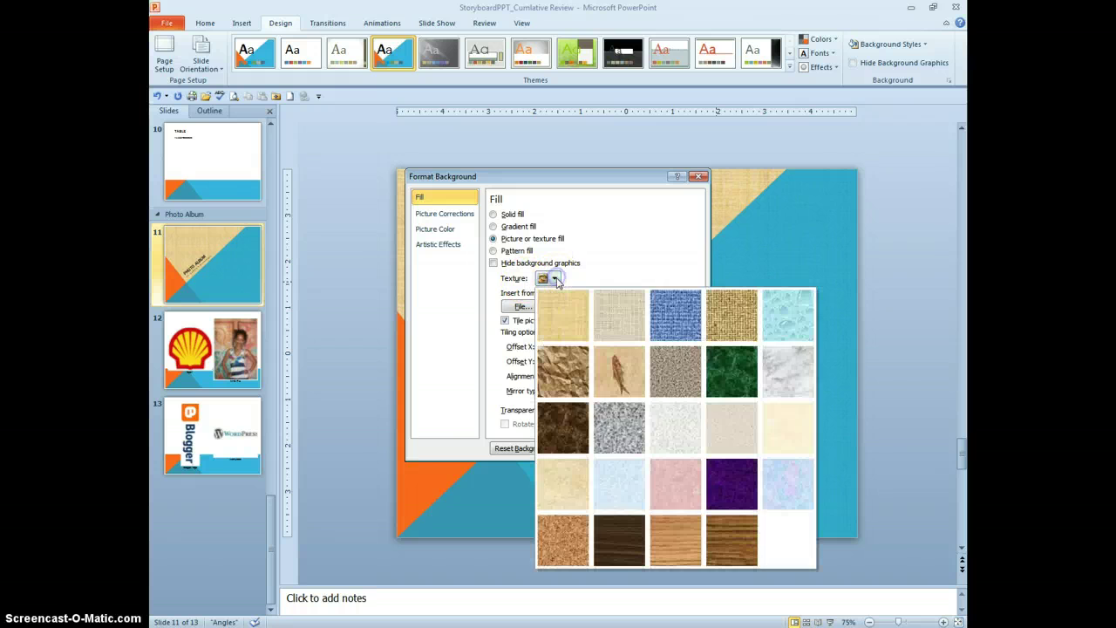
pyautogui.click(786, 325)
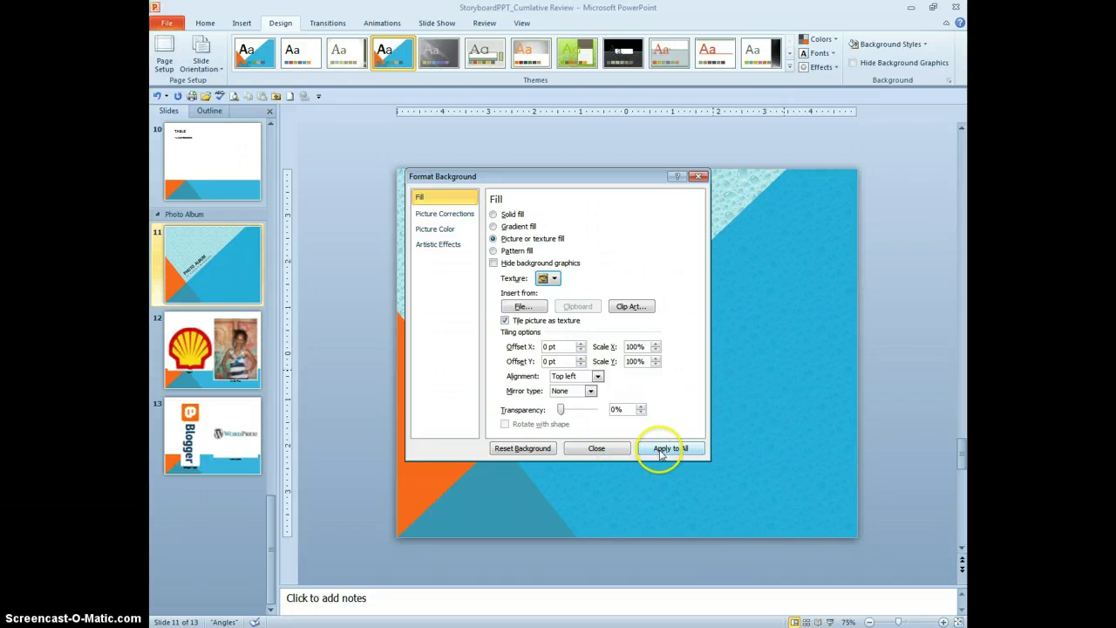
pyautogui.click(598, 449)
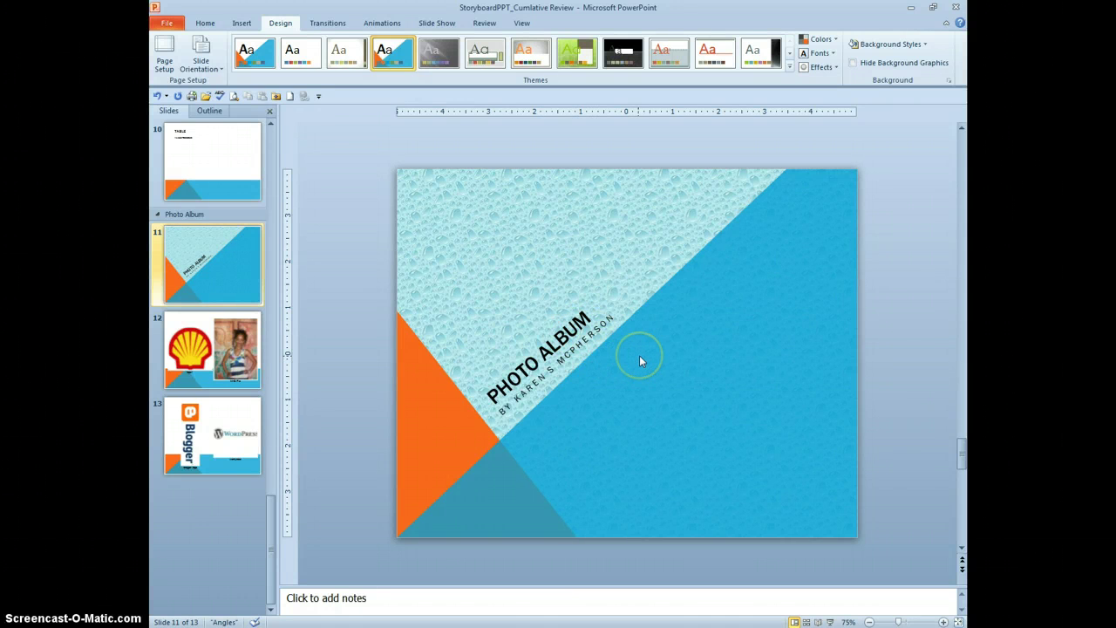
# Add slide numbers and the footer text "Student Name" to all slides
pyautogui.click(242, 23)
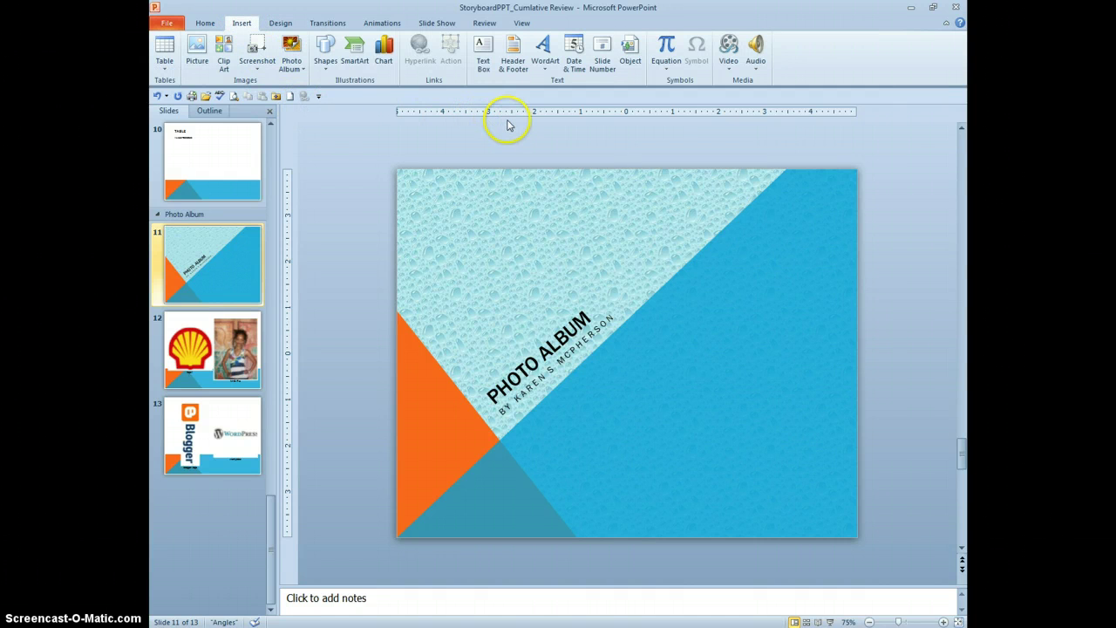
pyautogui.click(513, 63)
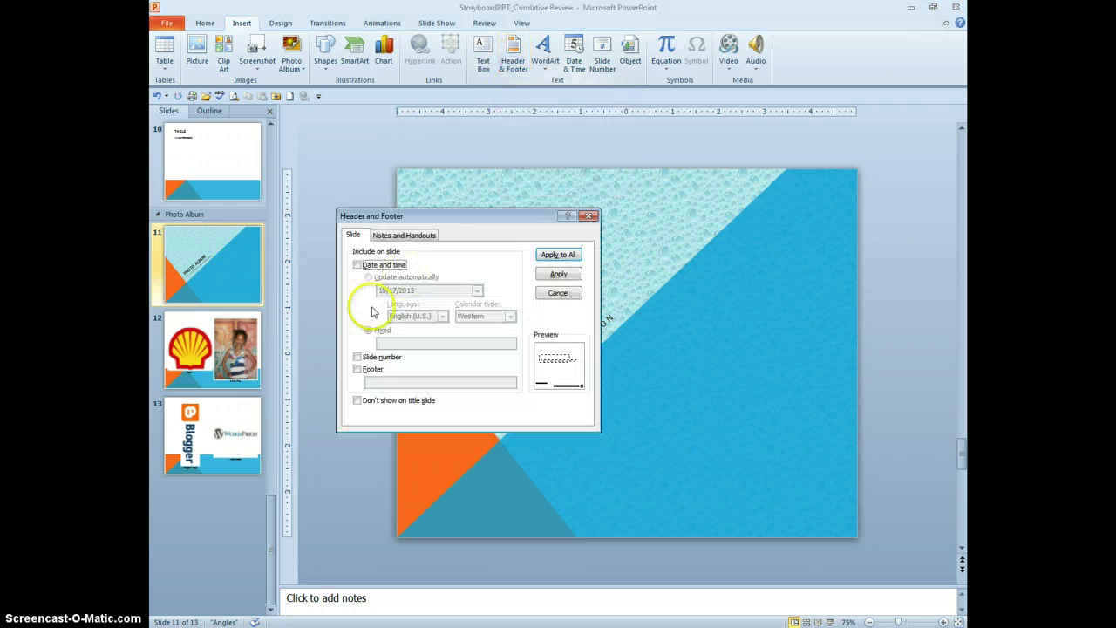
pyautogui.click(358, 358)
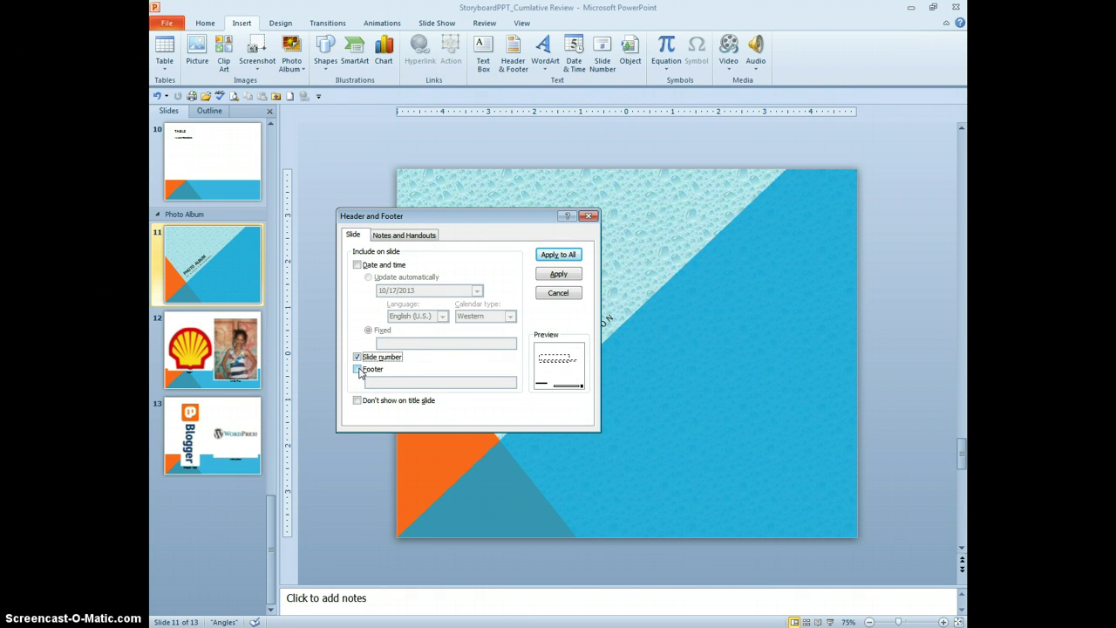
pyautogui.click(359, 371)
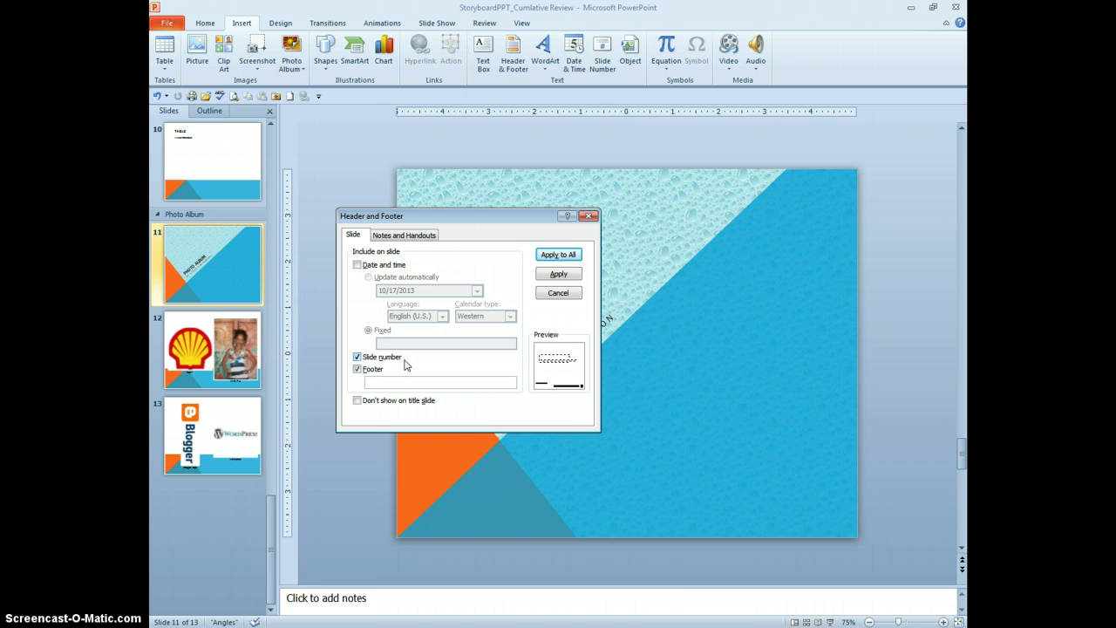
pyautogui.write('tudent Name')
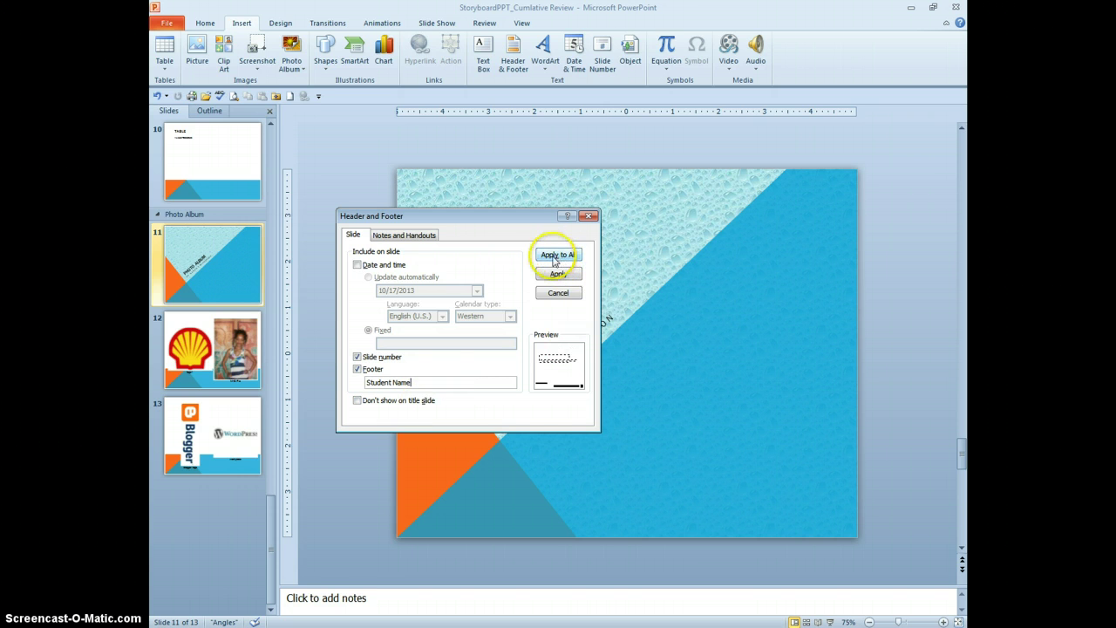
pyautogui.click(559, 255)
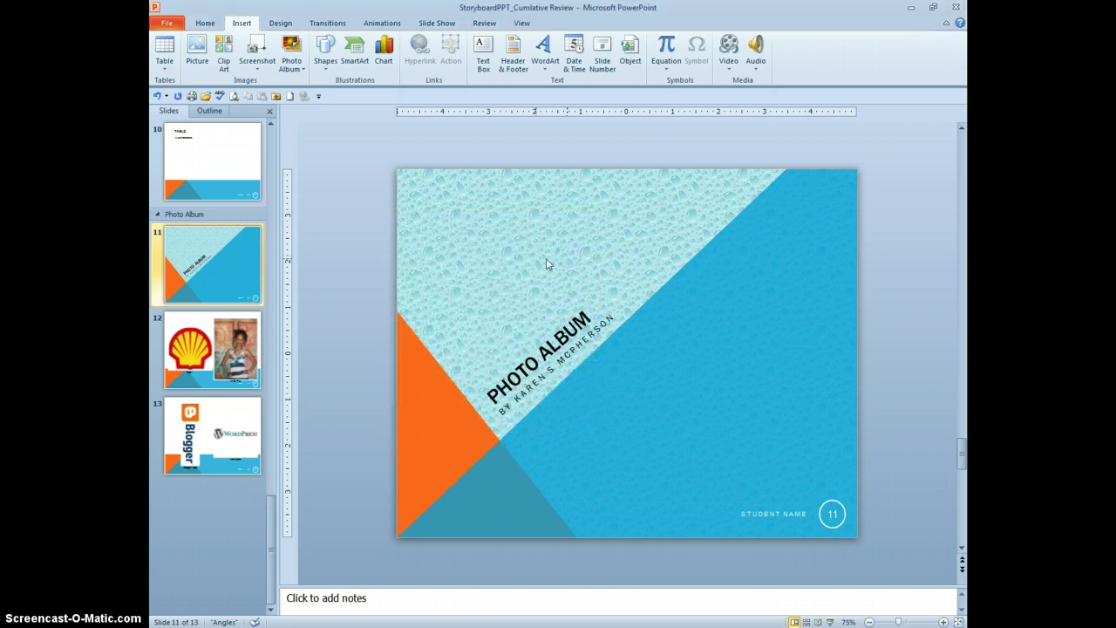
# Look through slides 10 to 13 and back over the earlier slides to check their footers and slide numbers
pyautogui.click(233, 180)
pyautogui.click(247, 274)
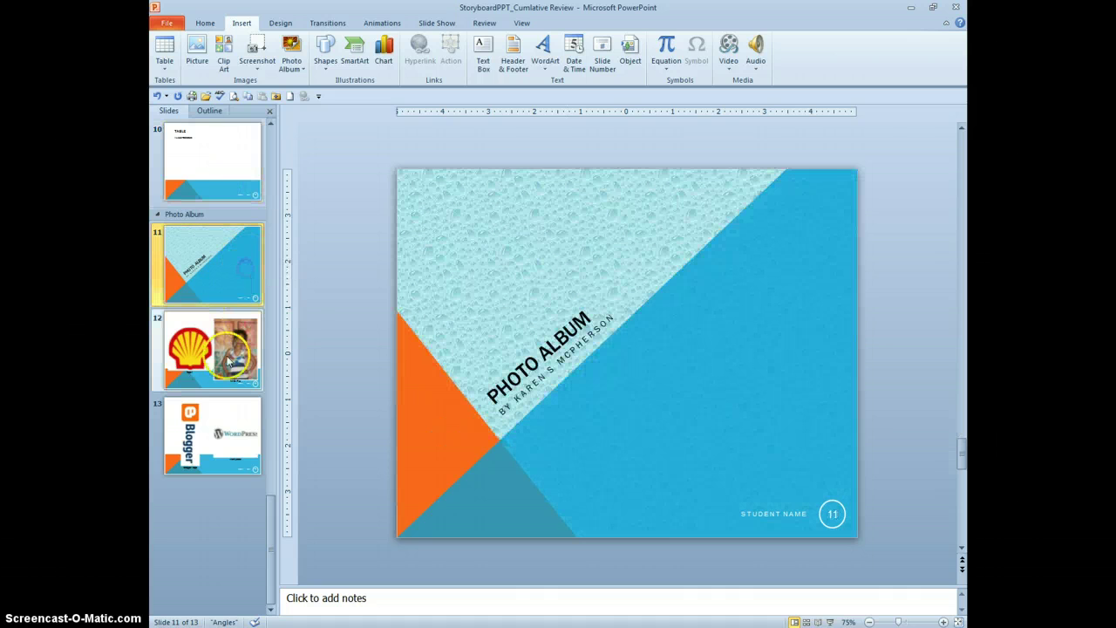
pyautogui.click(222, 357)
pyautogui.click(242, 433)
pyautogui.scroll(5, 242, 433)
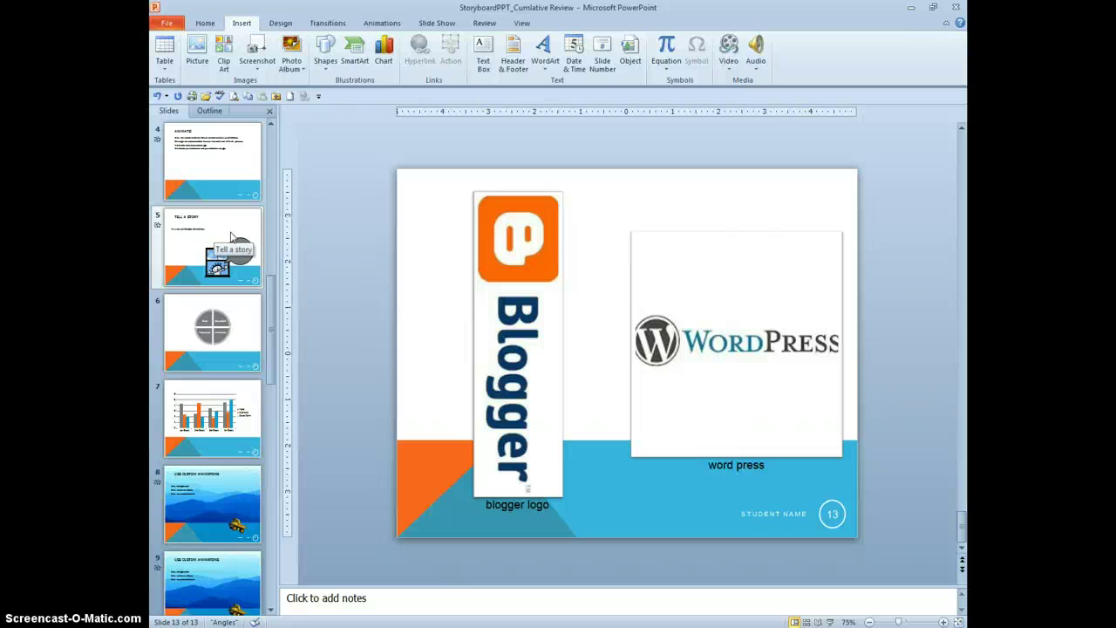
pyautogui.moveTo(232, 236); pyautogui.dragTo(247, 236)
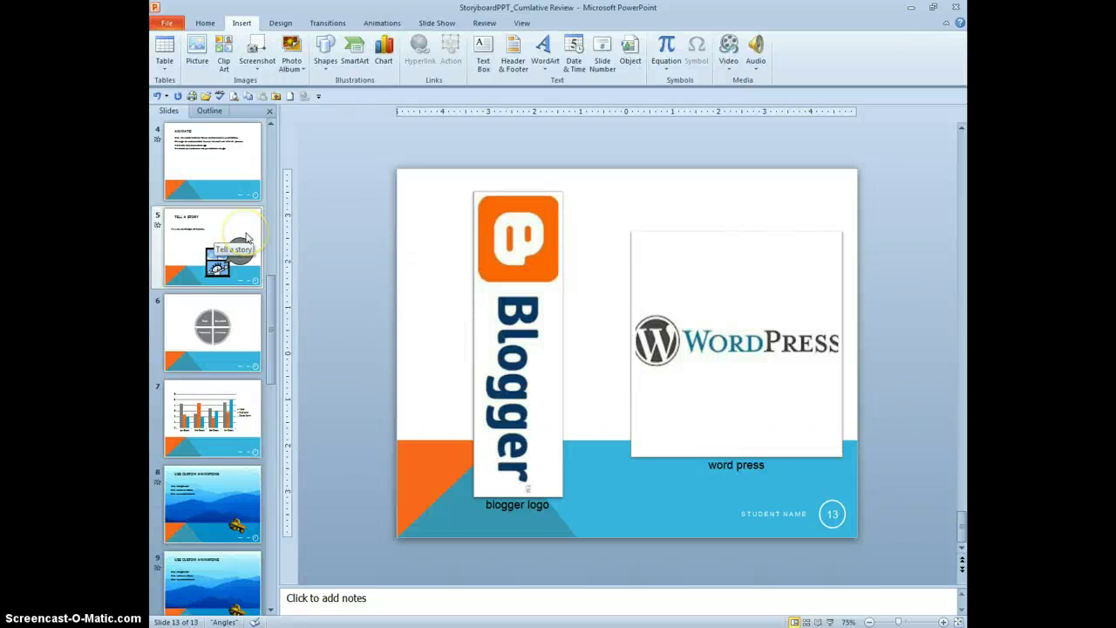